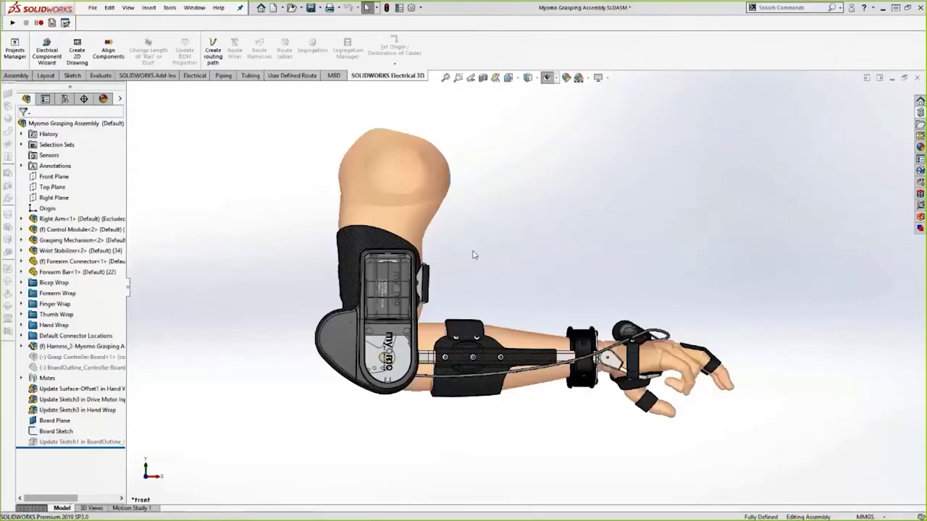
# - Create a new board assembly server project named "SOLIDWORKS PCB" with the description "Mechanical to PCB world" in the DefaultRepository
pyautogui.moveTo(519, 281); pyautogui.dragTo(488, 297, button='middle')
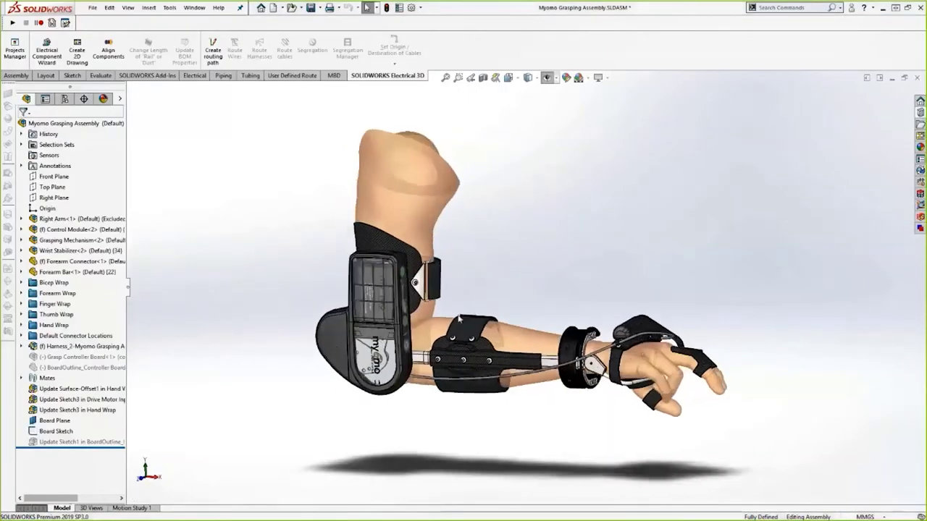
pyautogui.scroll(-4, 466, 328)
pyautogui.scroll(-3, 465, 327)
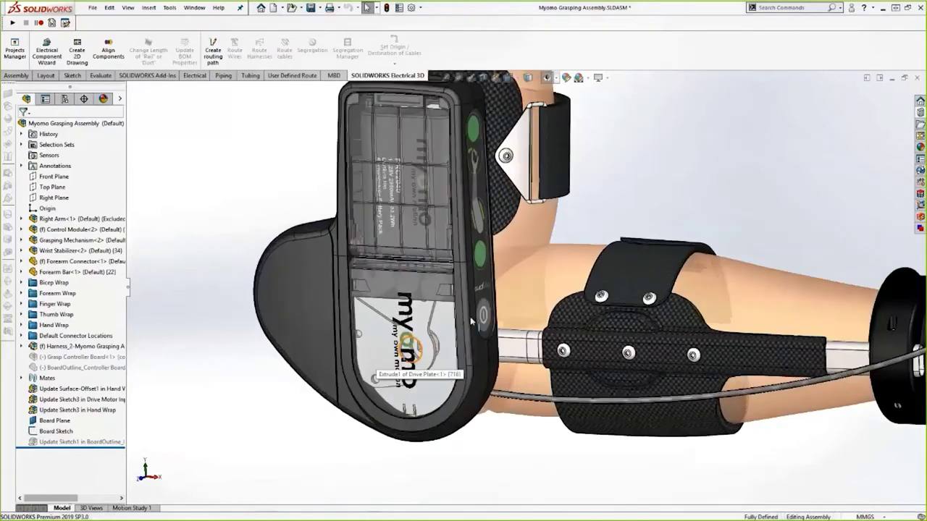
pyautogui.scroll(5, 376, 360)
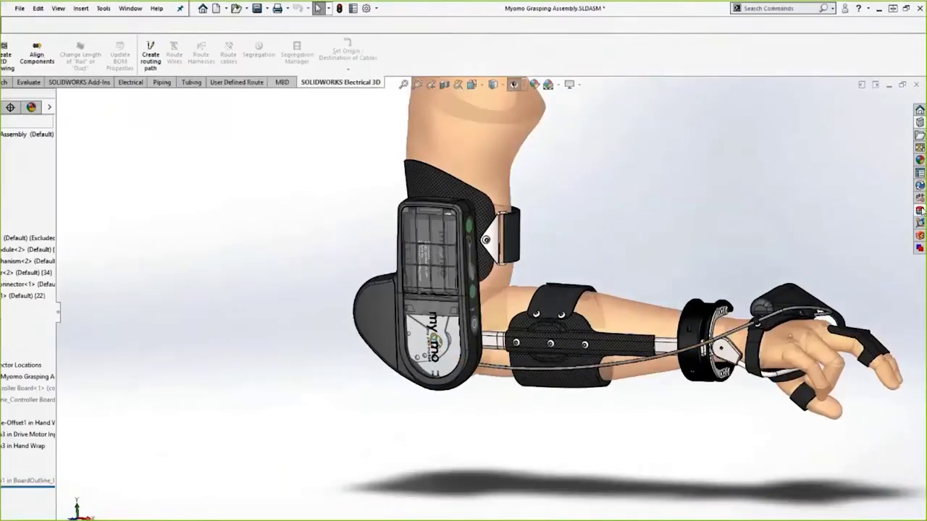
pyautogui.click(920, 193)
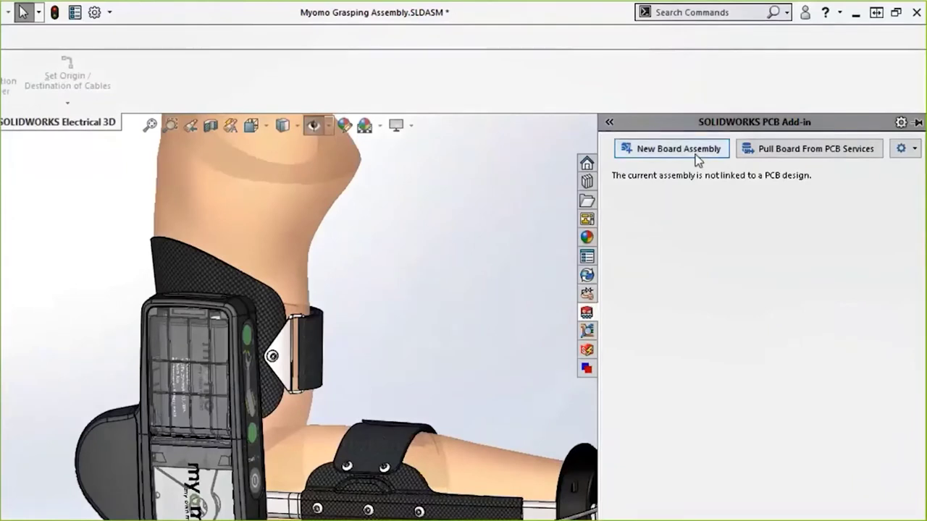
pyautogui.click(697, 158)
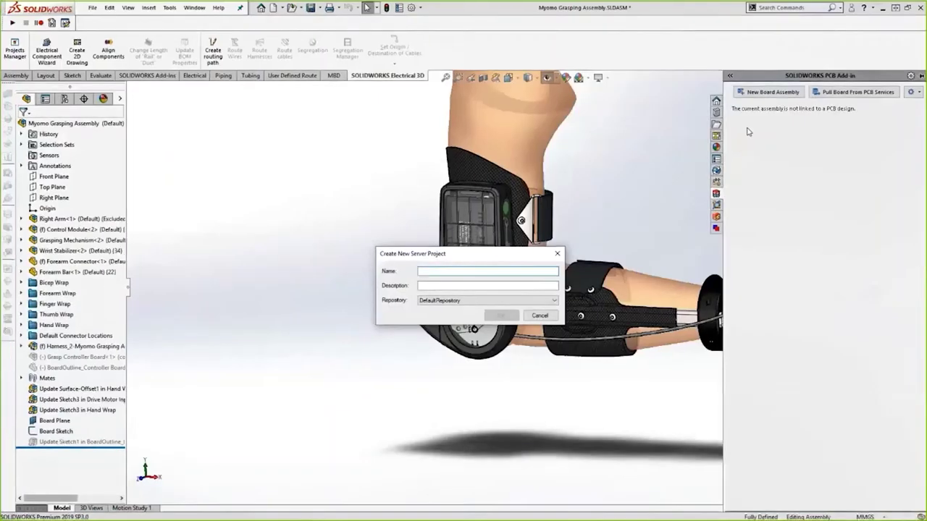
pyautogui.write('SOLIDWORKS PCB')
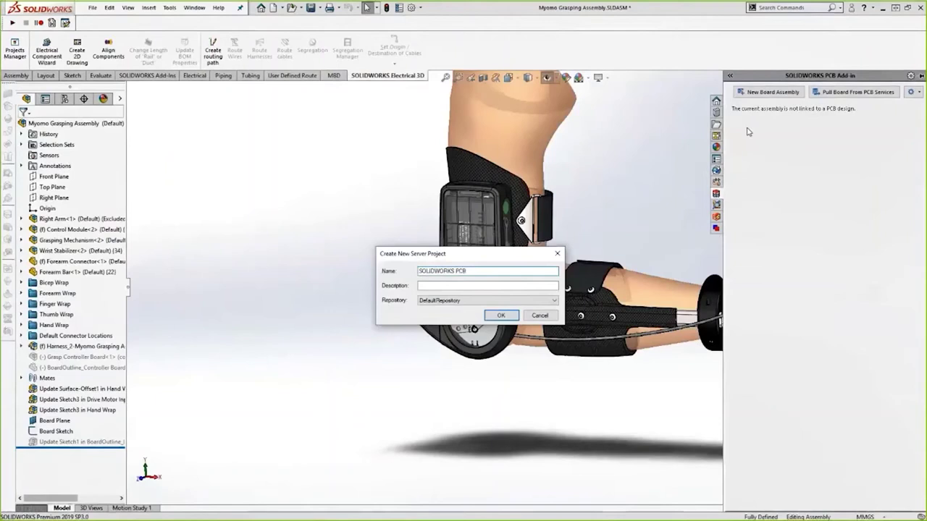
pyautogui.press('Tab')
pyautogui.write('Mechanical')
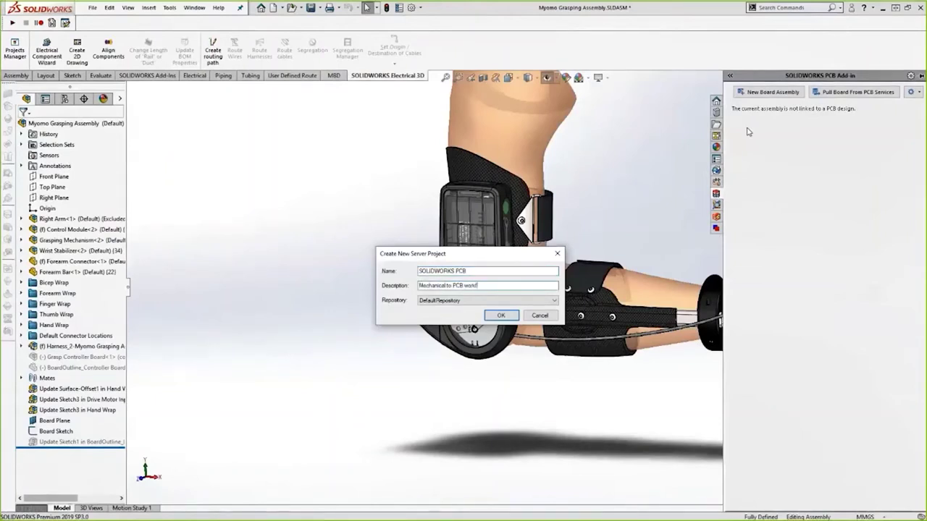
pyautogui.click(501, 314)
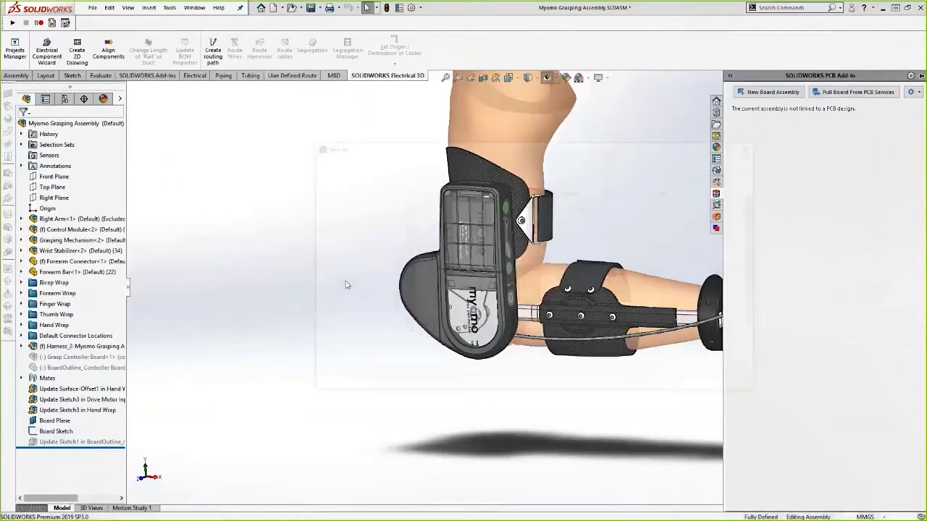
# - Save the new board assembly as SOLIDWORKS PCB.sldasm in the SOLIDWORKS PCB folder on the Desktop
pyautogui.scroll(5, 372, 203)
pyautogui.click(346, 209)
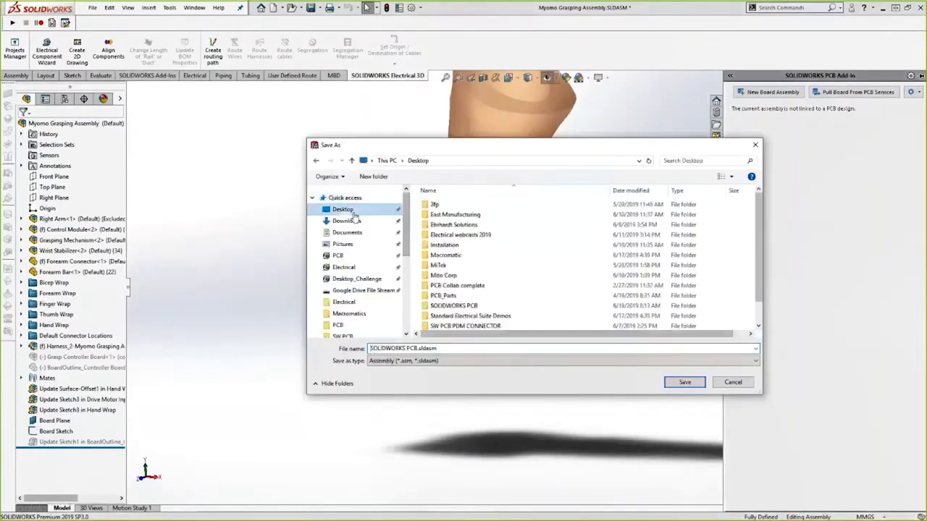
pyautogui.doubleClick(467, 308)
pyautogui.click(685, 383)
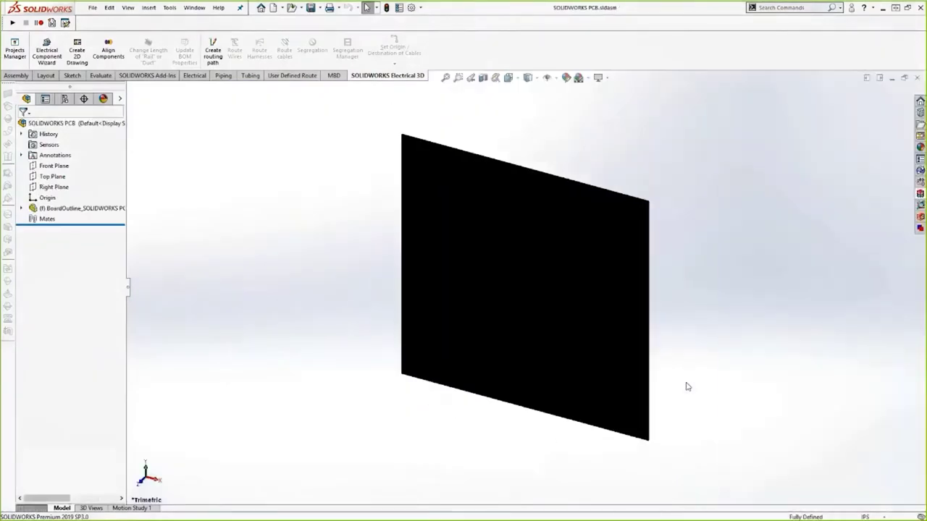
pyautogui.moveTo(688, 387); pyautogui.dragTo(691, 377, button='middle')
# - Insert the SOLIDWORKS PCB assembly into the Myomo Grasping Assembly, placing it just below the control module
pyautogui.hotkey('ctrl', 'Tab')
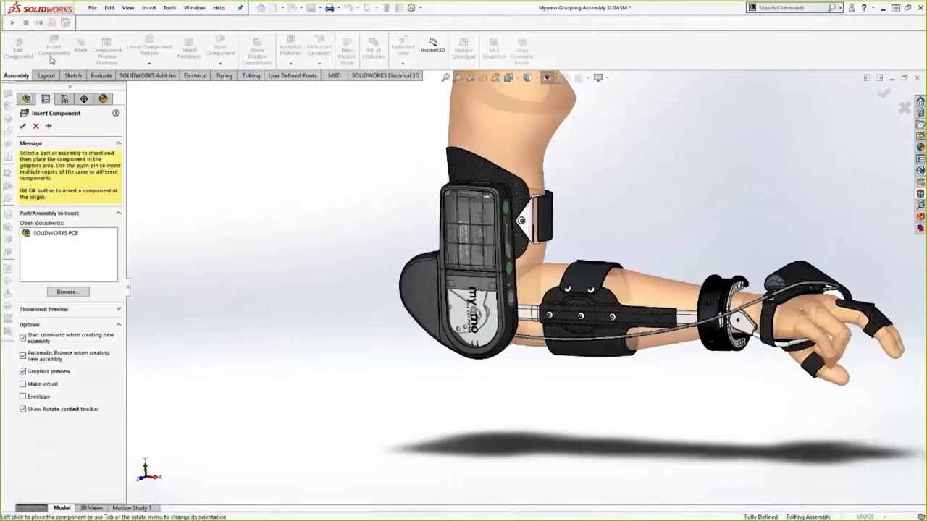
pyautogui.click(48, 235)
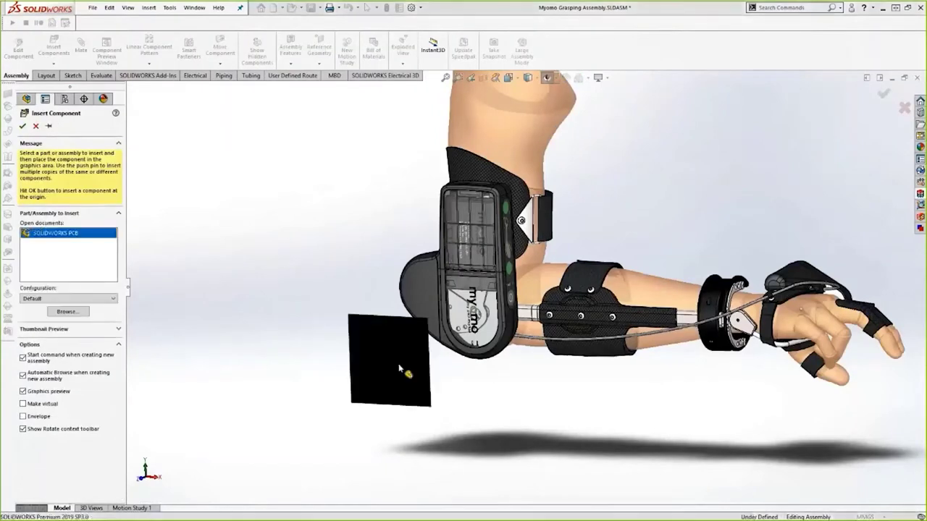
pyautogui.click(476, 409)
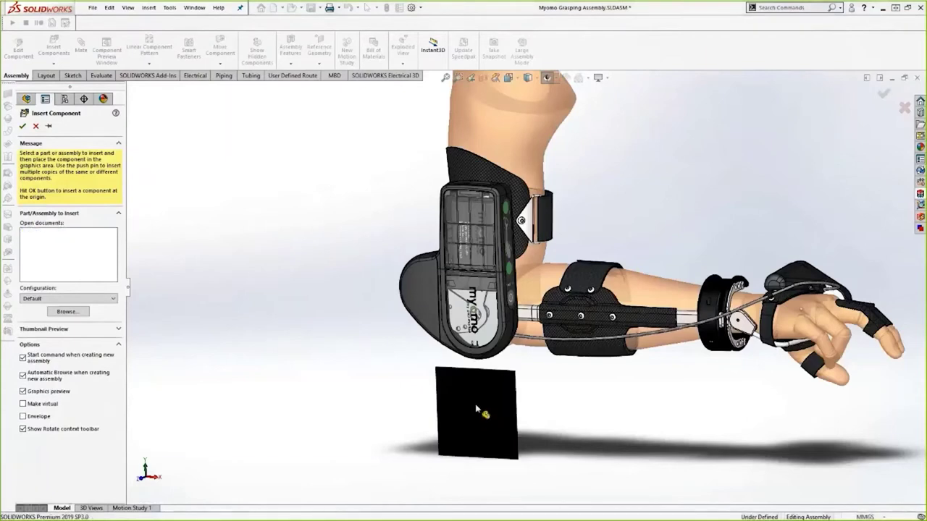
# - Mate the board's face to the small mounting face inside the control module shell and move the board up over the lower housing
pyautogui.scroll(-5, 476, 410)
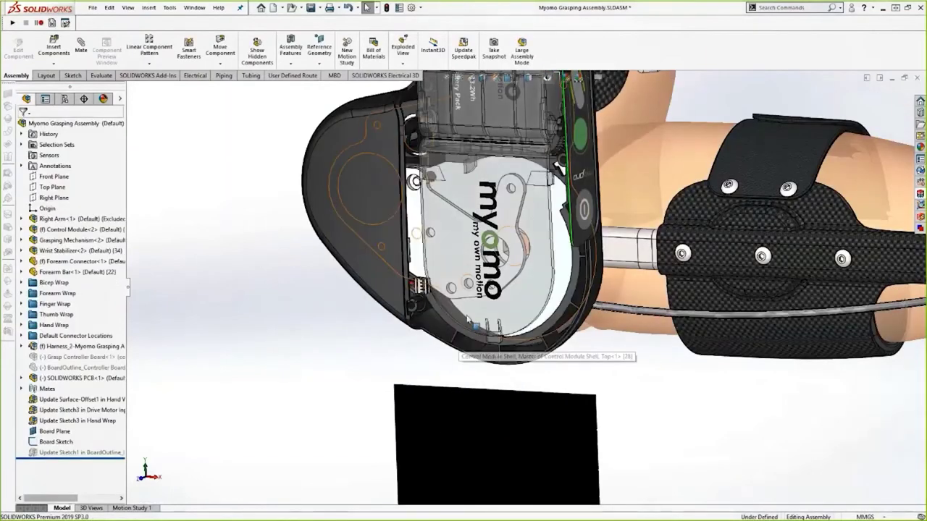
pyautogui.click(455, 314)
pyautogui.moveTo(455, 314); pyautogui.dragTo(608, 319, button='middle')
pyautogui.click(441, 437)
pyautogui.moveTo(441, 434); pyautogui.dragTo(329, 439, button='middle')
pyautogui.scroll(-8, 456, 290)
pyautogui.keyDown('ctrl'); pyautogui.click(454, 268); pyautogui.keyUp('ctrl')
pyautogui.click(456, 268)
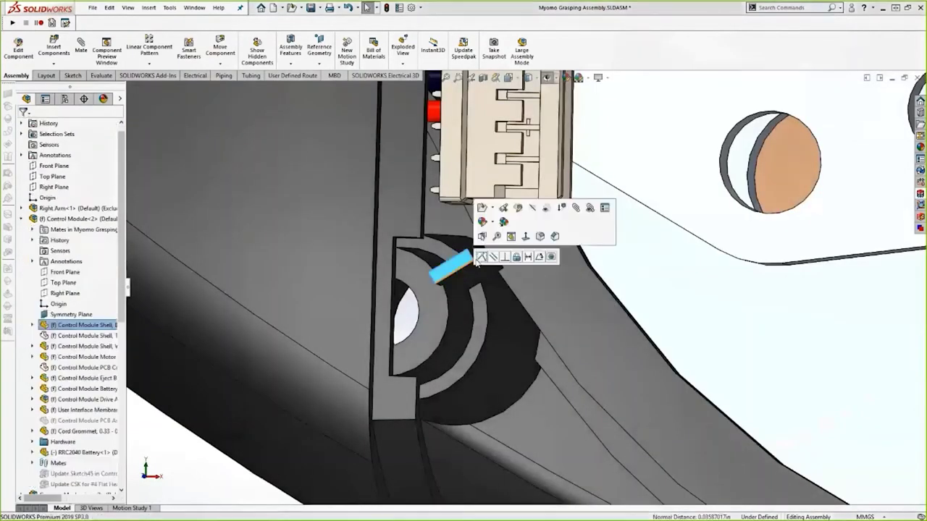
pyautogui.scroll(10, 461, 265)
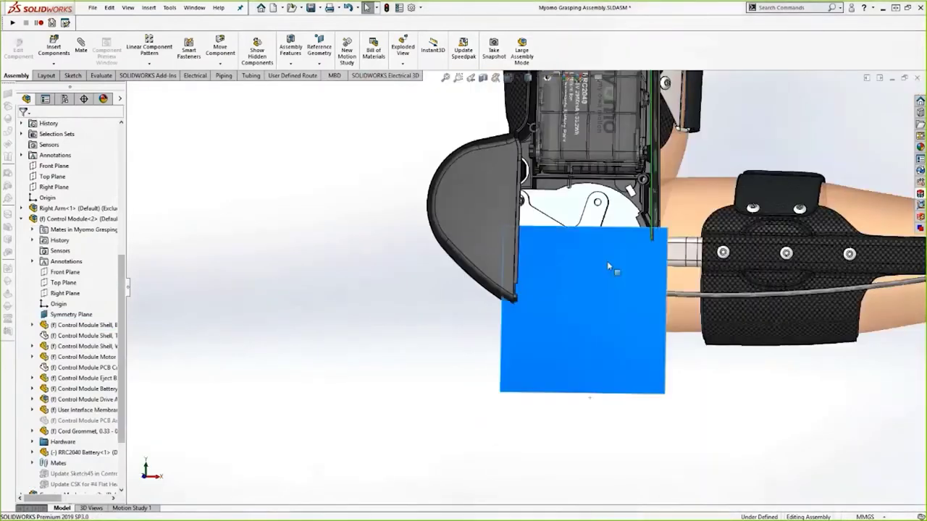
pyautogui.click(607, 264)
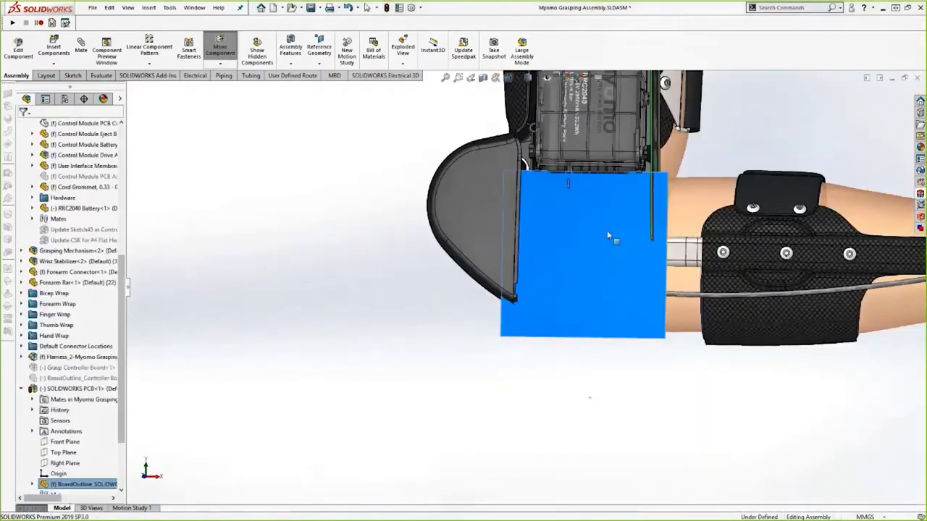
# - Edit the board outline's sketch, replacing the default rectangle with the converted outline of Board Sketch
pyautogui.rightClick(578, 243)
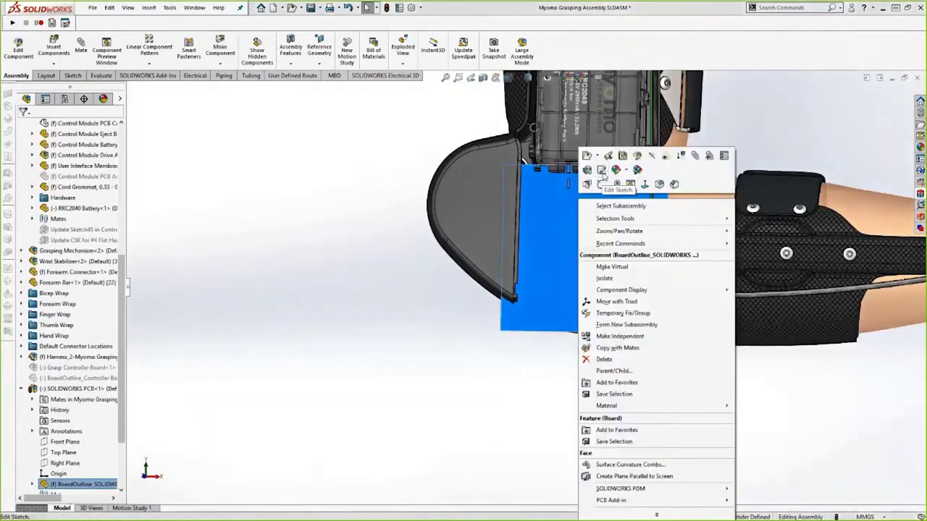
pyautogui.click(602, 171)
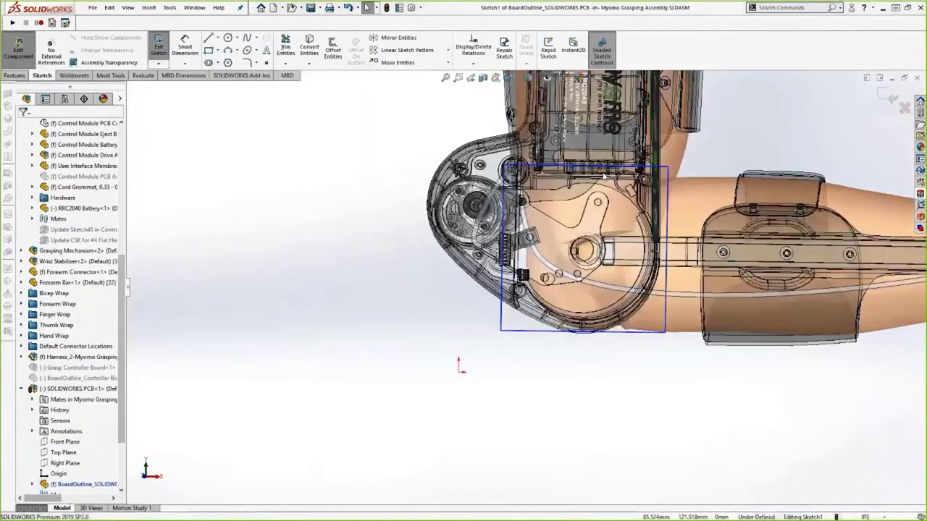
pyautogui.moveTo(414, 139); pyautogui.dragTo(720, 362)
pyautogui.press('Delete')
pyautogui.click(64, 474)
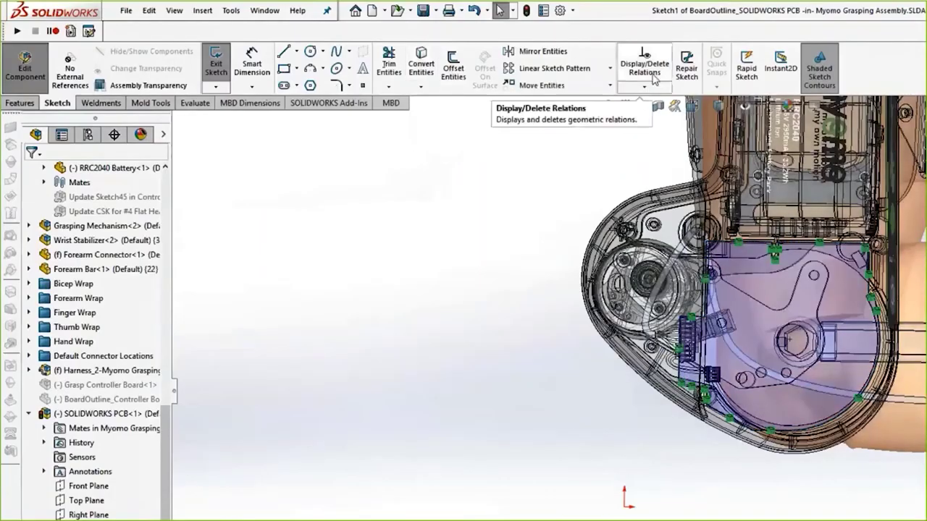
# - Delete all relations in the board outline sketch and finish editing the part within the assembly
pyautogui.click(498, 57)
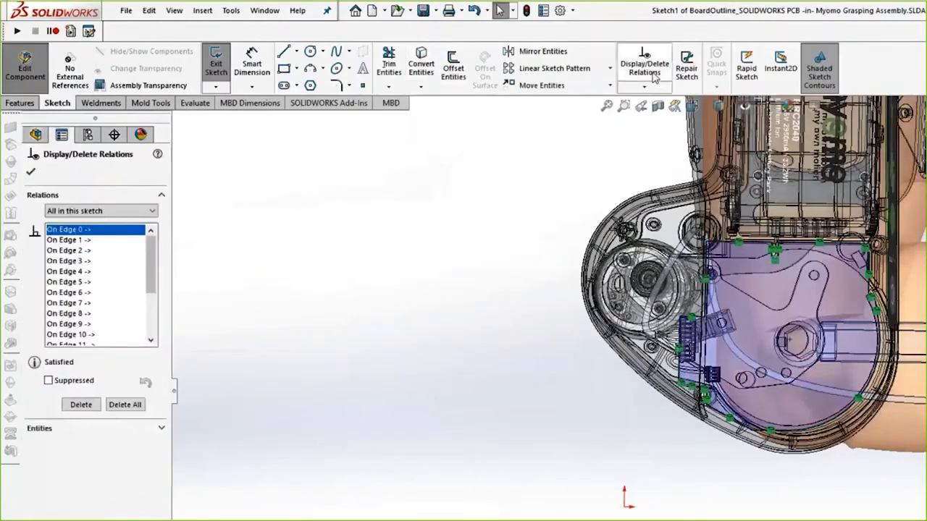
pyautogui.click(125, 406)
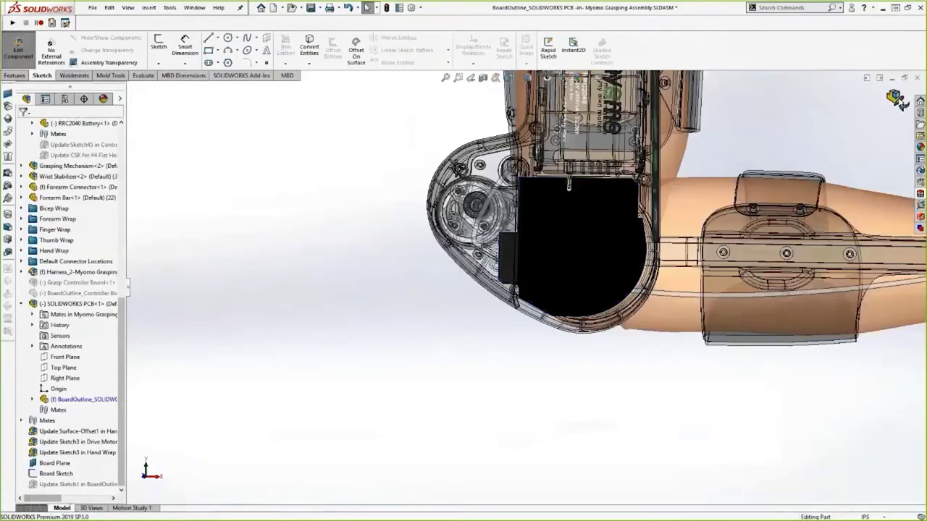
pyautogui.click(896, 100)
pyautogui.moveTo(518, 310); pyautogui.dragTo(543, 317, button='middle')
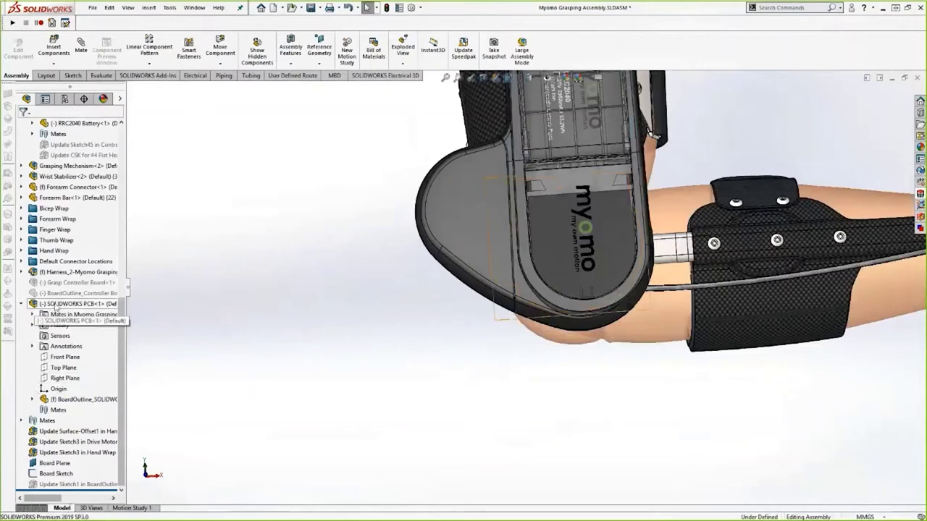
# - Open the SOLIDWORKS PCB subassembly in its own window and start editing its board outline part in the front view
pyautogui.click(56, 306)
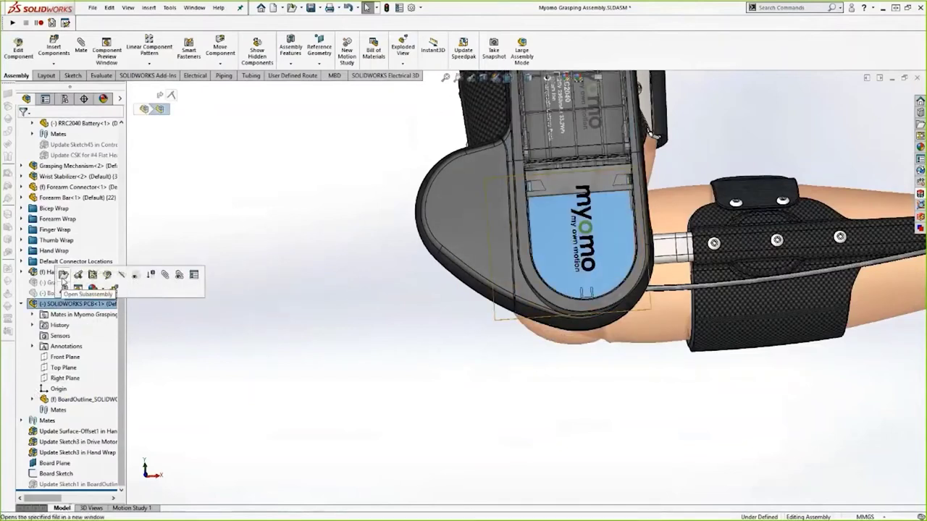
pyautogui.click(63, 275)
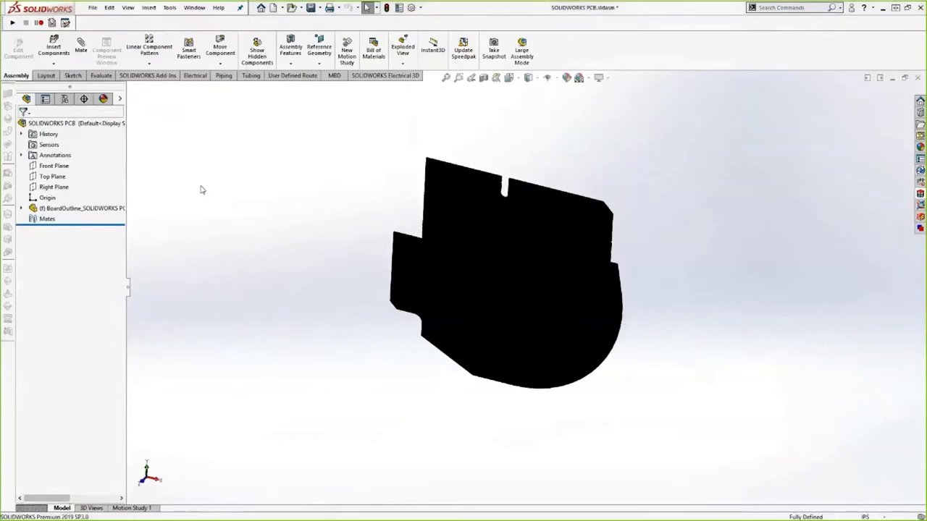
pyautogui.hotkey('ctrl', '1')
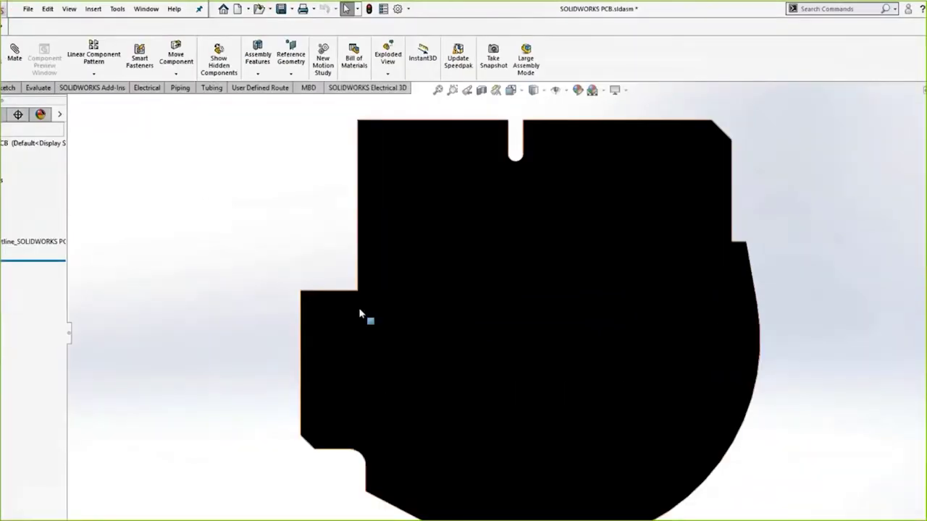
pyautogui.rightClick(430, 183)
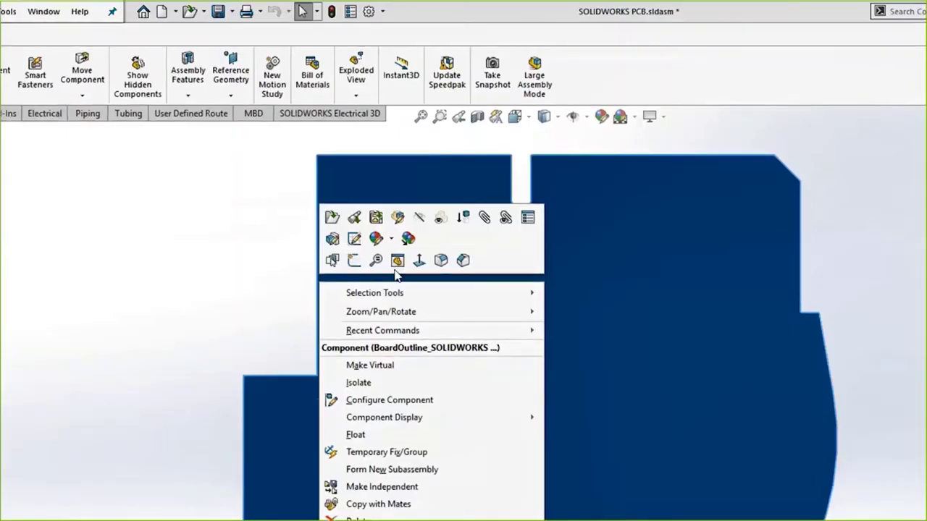
pyautogui.click(397, 218)
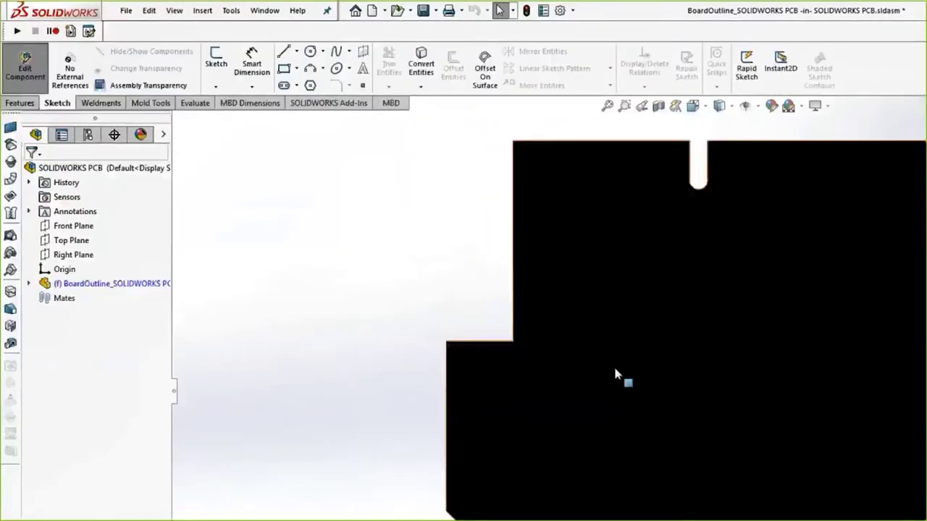
# - Cut two 5/16 through-all holes with Hole Wizard, one near the board's upper-left corner and one beside its curved right edge
pyautogui.click(19, 103)
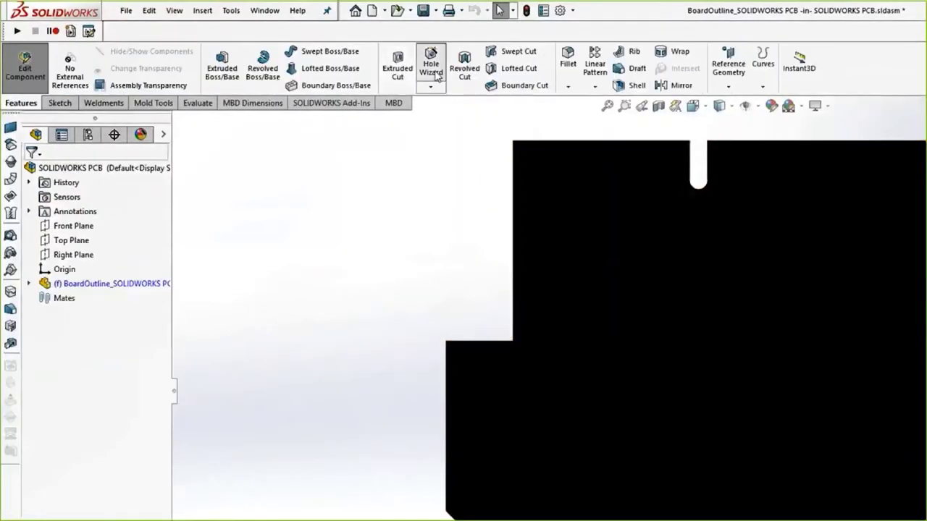
pyautogui.click(425, 67)
pyautogui.click(79, 397)
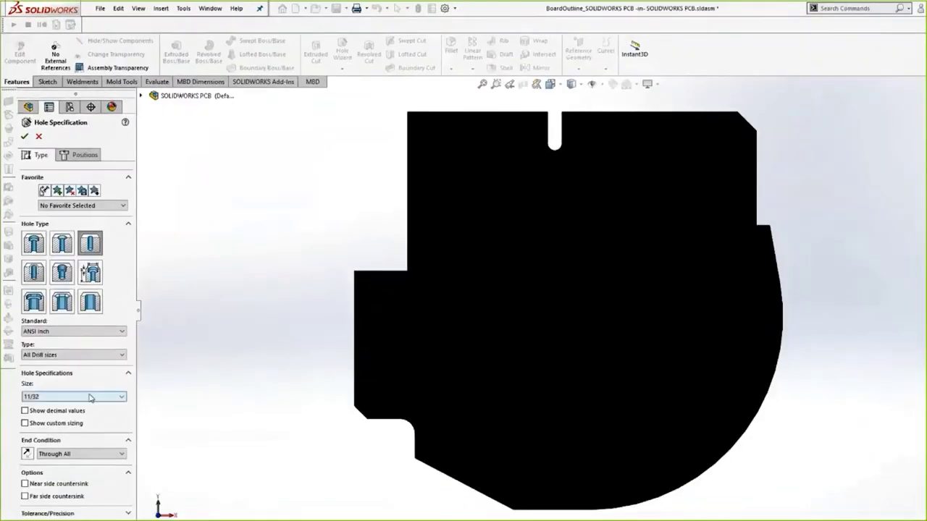
pyautogui.scroll(1, 80, 443)
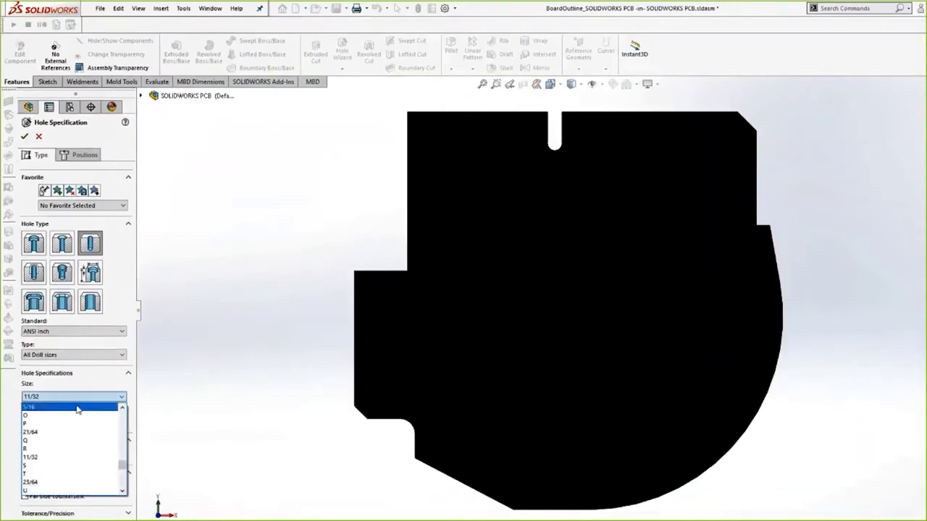
pyautogui.click(73, 407)
pyautogui.click(83, 157)
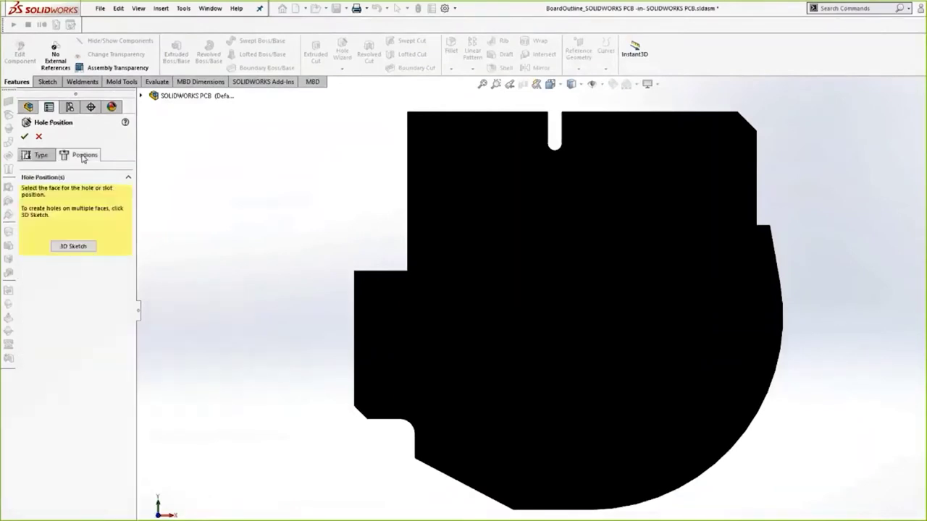
pyautogui.click(441, 149)
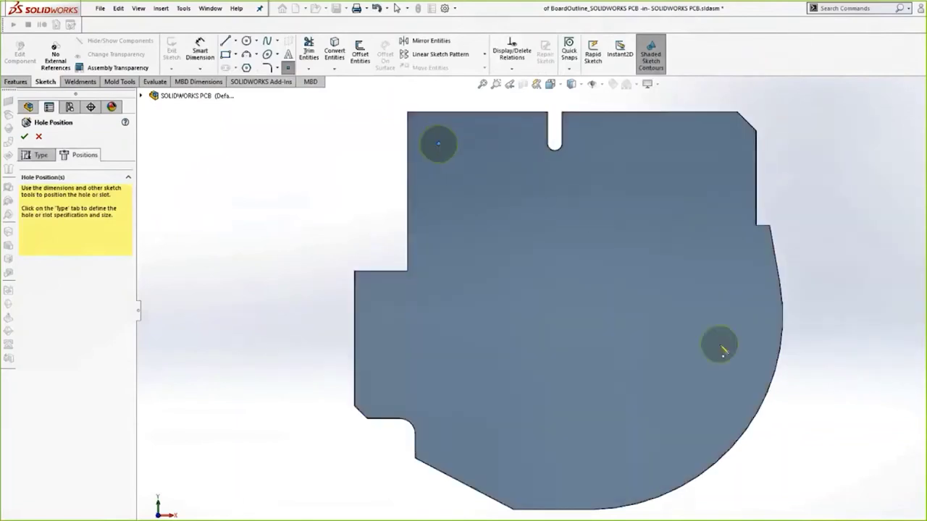
pyautogui.click(752, 353)
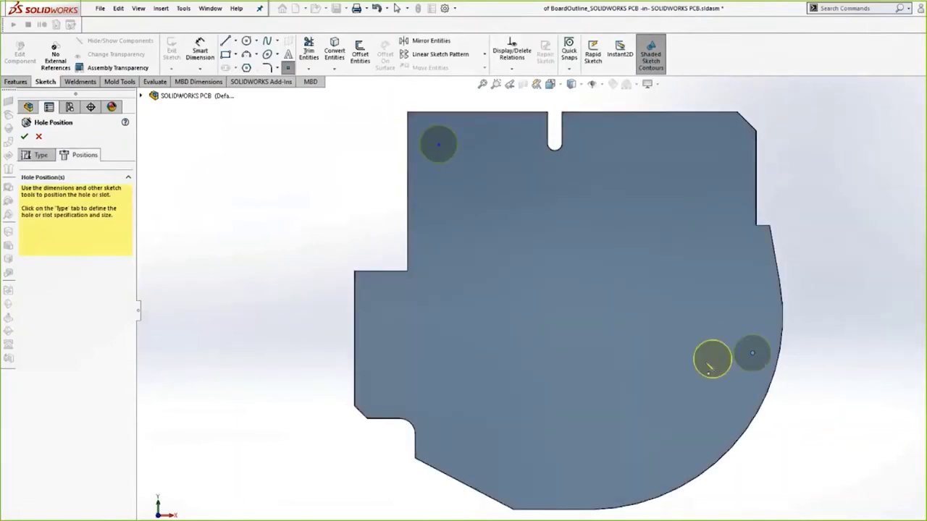
pyautogui.click(24, 136)
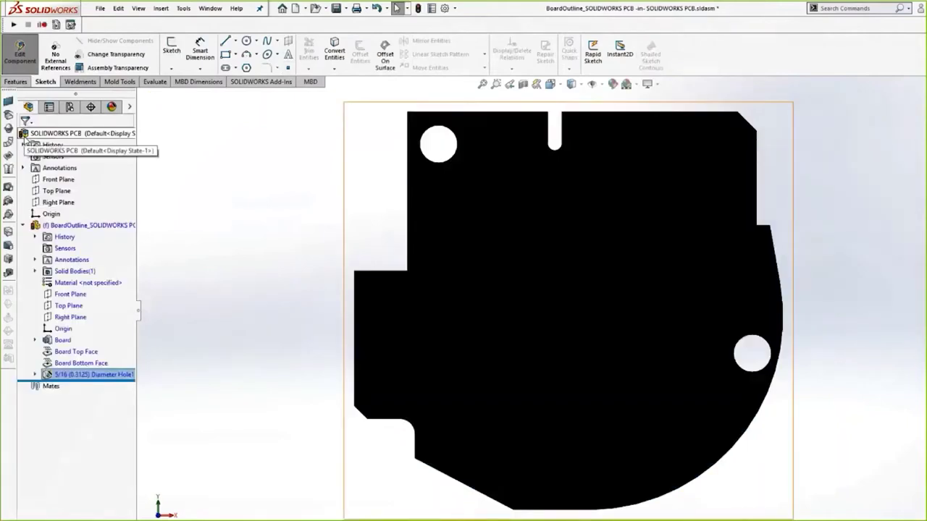
# - Start an extruded-cut sketch on the board's front face and draw a hexagon about 0.34 in across flats below the upper-left mounting hole
pyautogui.click(16, 81)
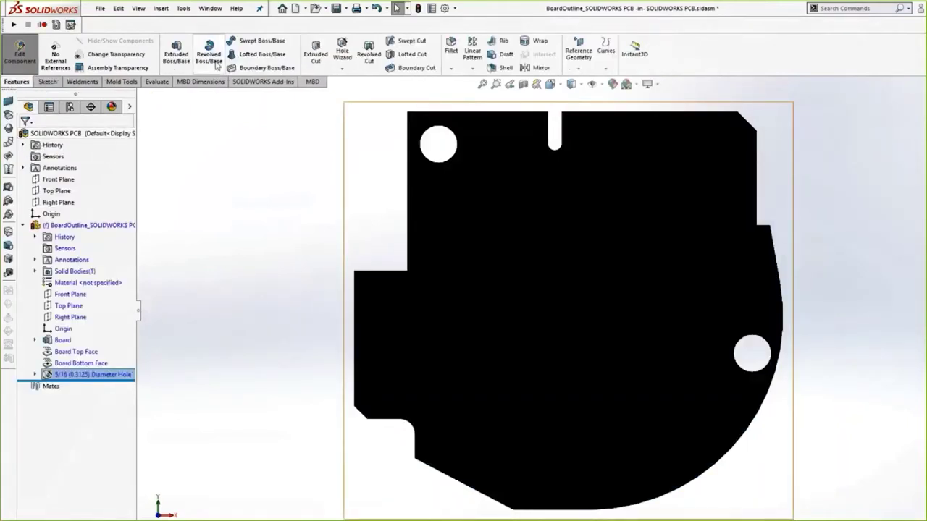
pyautogui.click(331, 58)
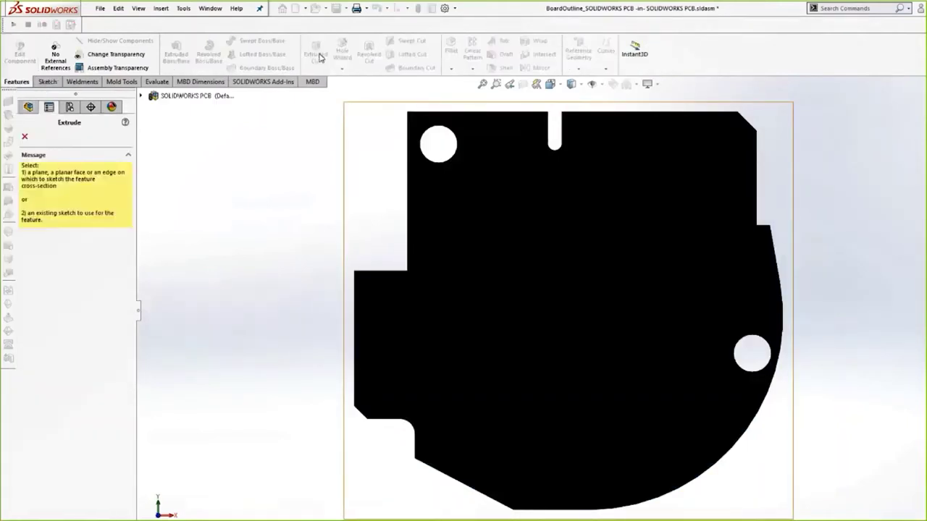
pyautogui.click(507, 265)
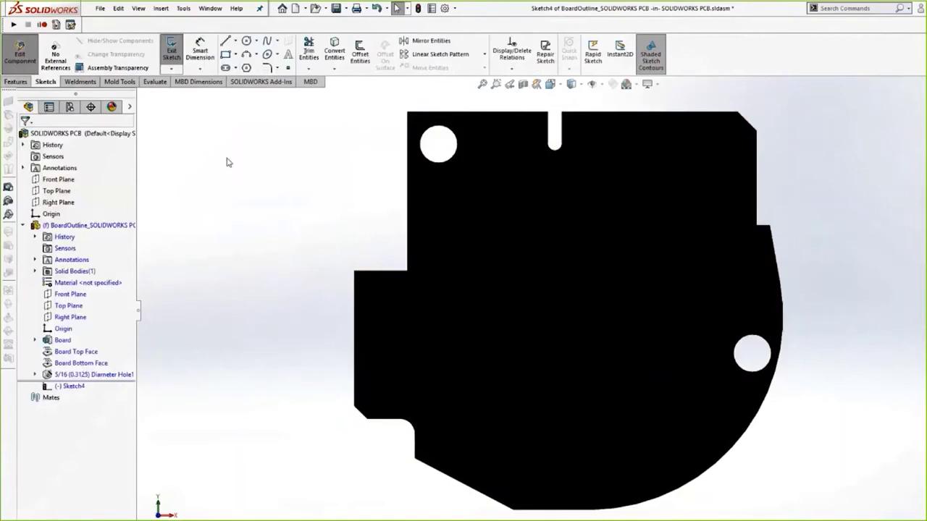
pyautogui.click(246, 67)
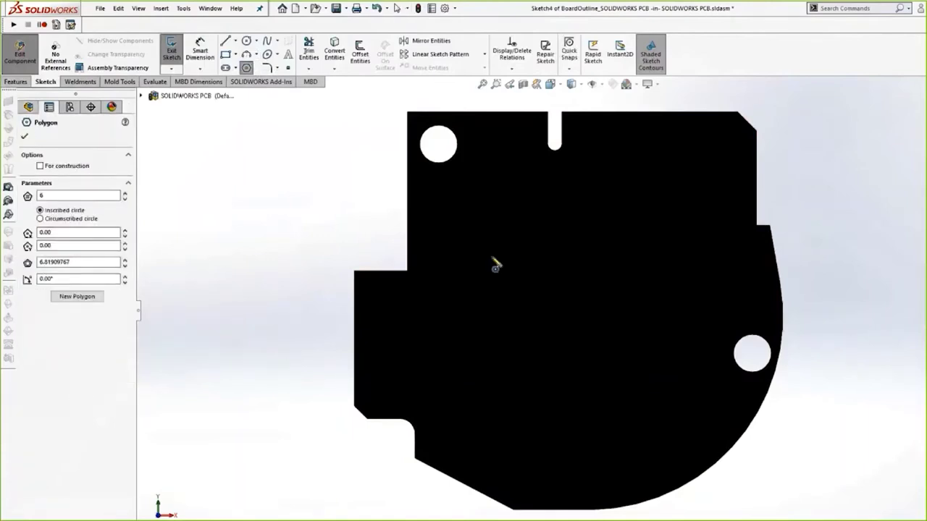
pyautogui.click(474, 232)
pyautogui.click(474, 255)
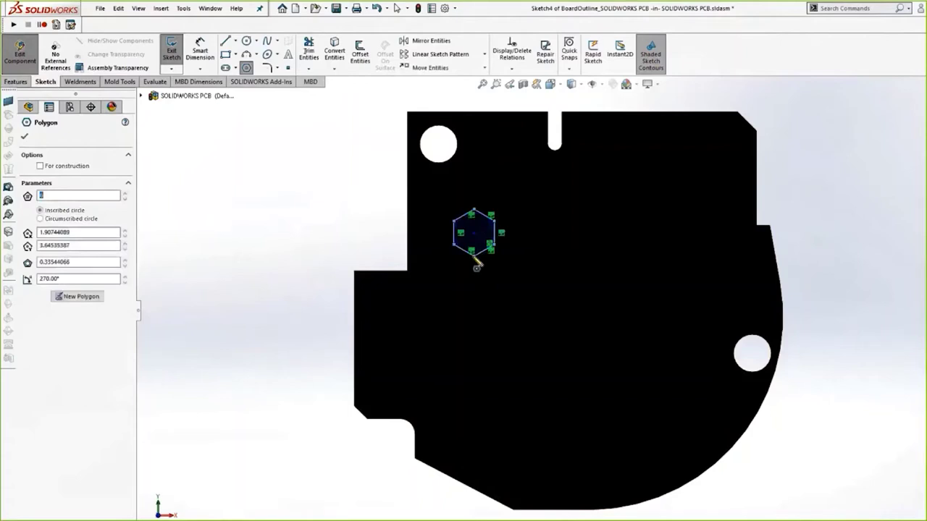
# - Sketch a circle of about 0.07 in radius at the board's lower-left corner, just above the slanted edge
pyautogui.click(246, 40)
pyautogui.click(440, 453)
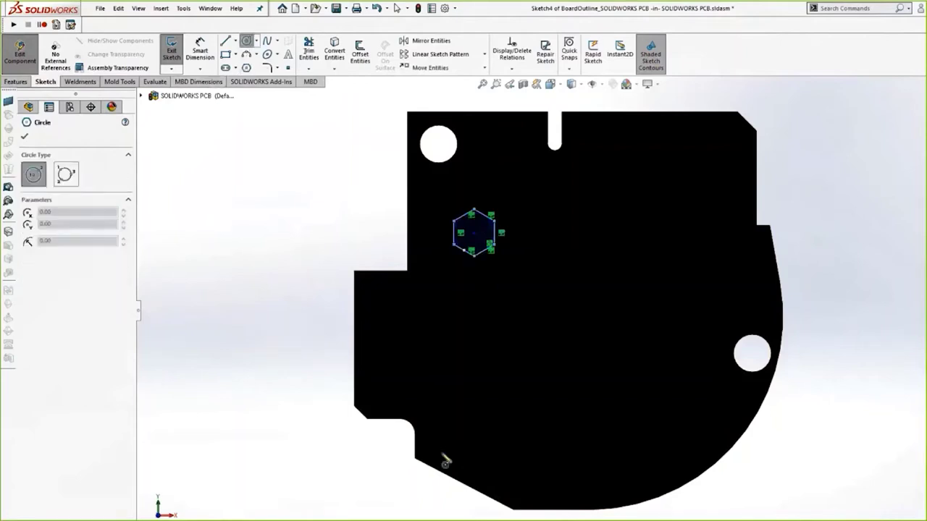
pyautogui.click(446, 462)
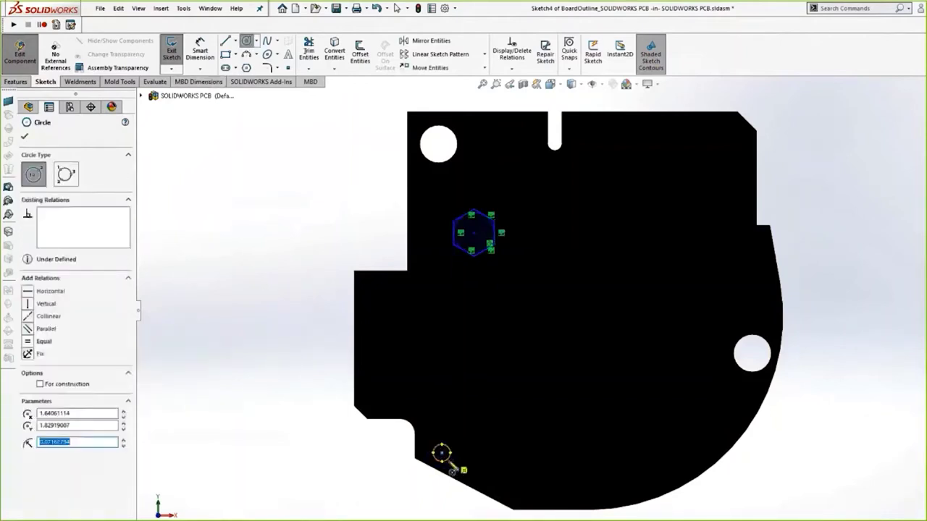
pyautogui.press('Escape')
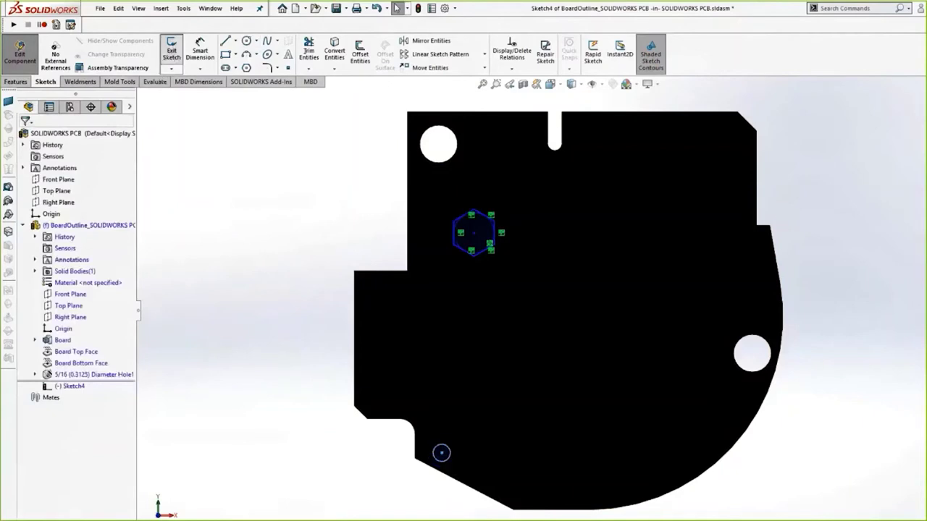
# - Cut the hexagon and circle Through All and finish editing the board outline part
pyautogui.click(172, 49)
pyautogui.click(81, 199)
pyautogui.click(58, 209)
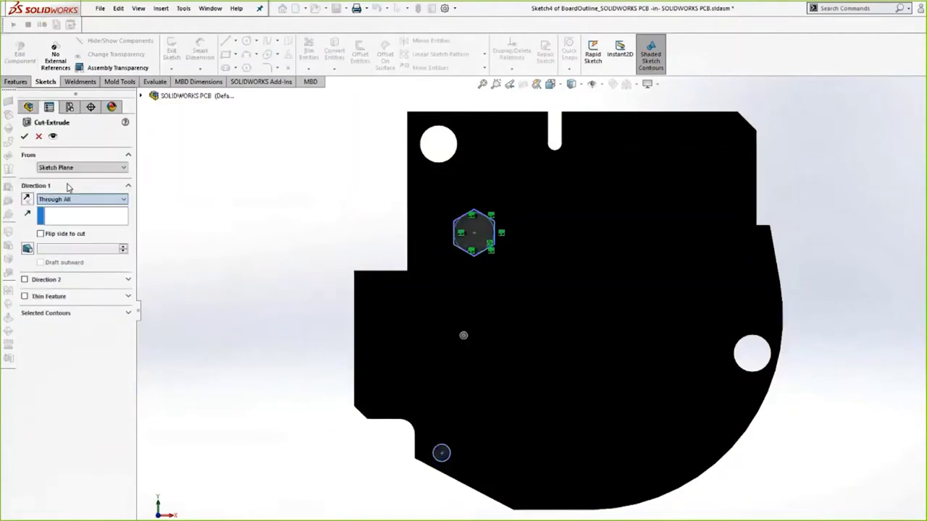
pyautogui.click(25, 136)
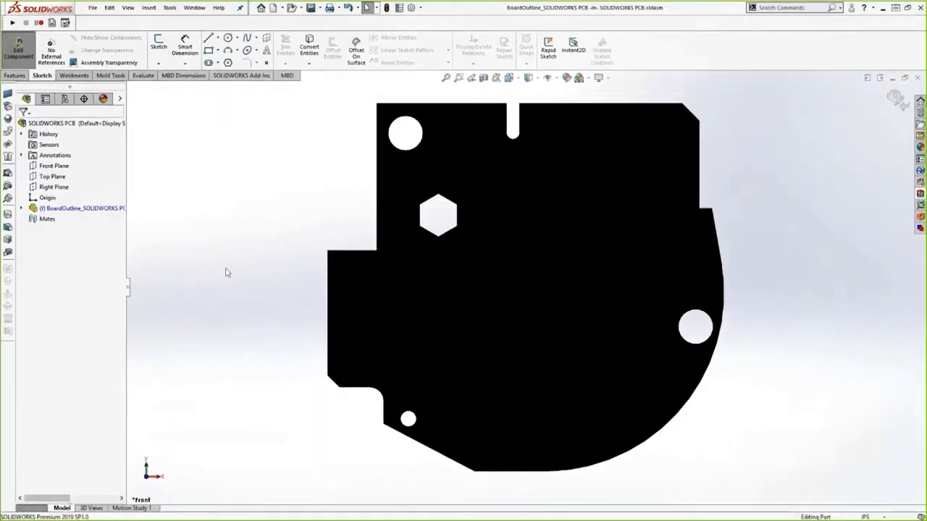
pyautogui.click(899, 101)
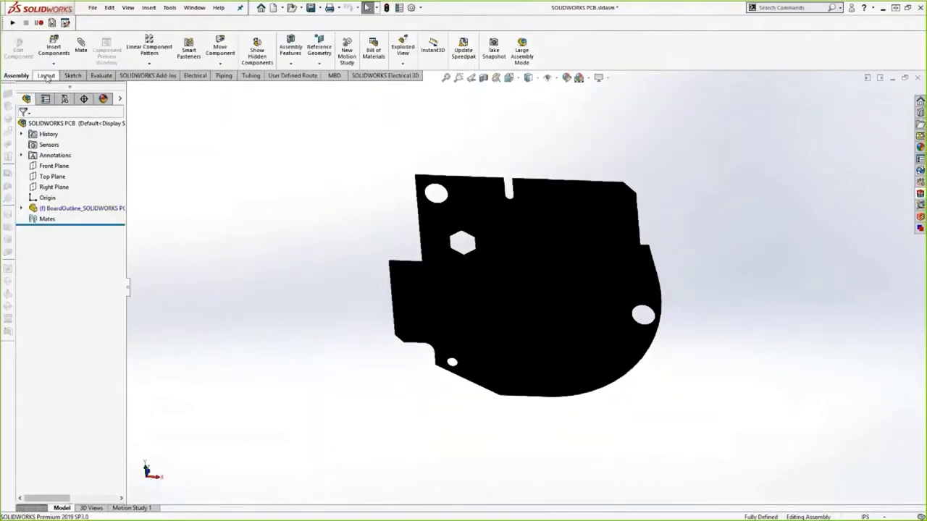
# - Insert the Barrier part from the project files as a new component of the PCB assembly
pyautogui.click(54, 47)
pyautogui.click(66, 292)
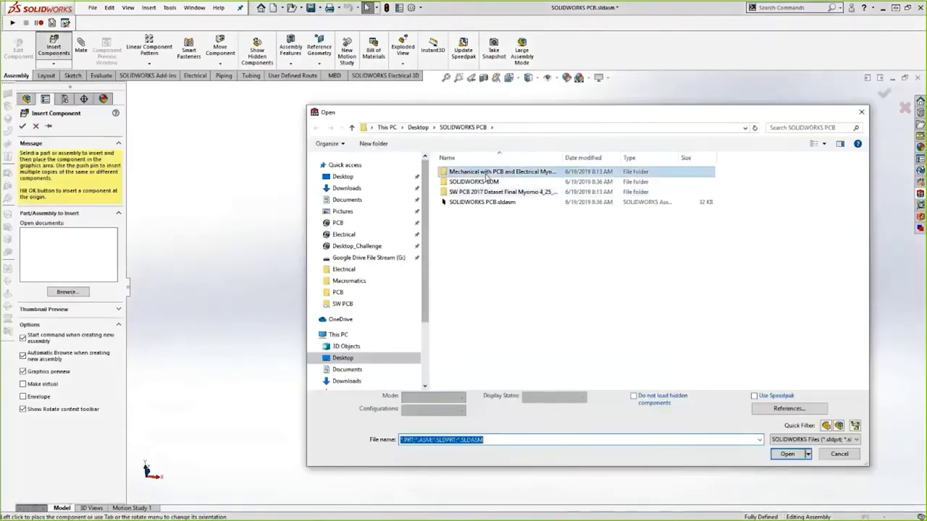
pyautogui.doubleClick(487, 176)
pyautogui.click(478, 182)
pyautogui.click(787, 454)
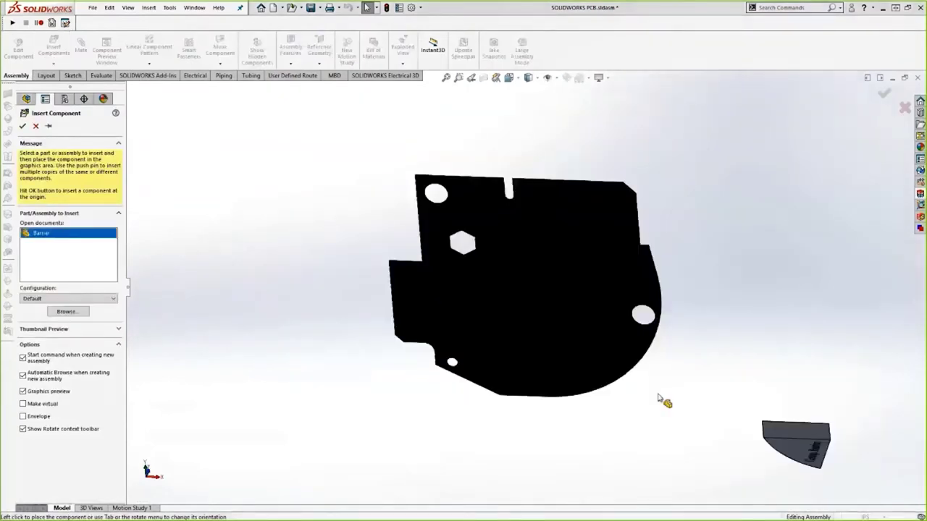
# - Rotate the Barrier in 90-degree increments and place it beside the board's curved right side
pyautogui.rightClick(659, 424)
pyautogui.click(724, 267)
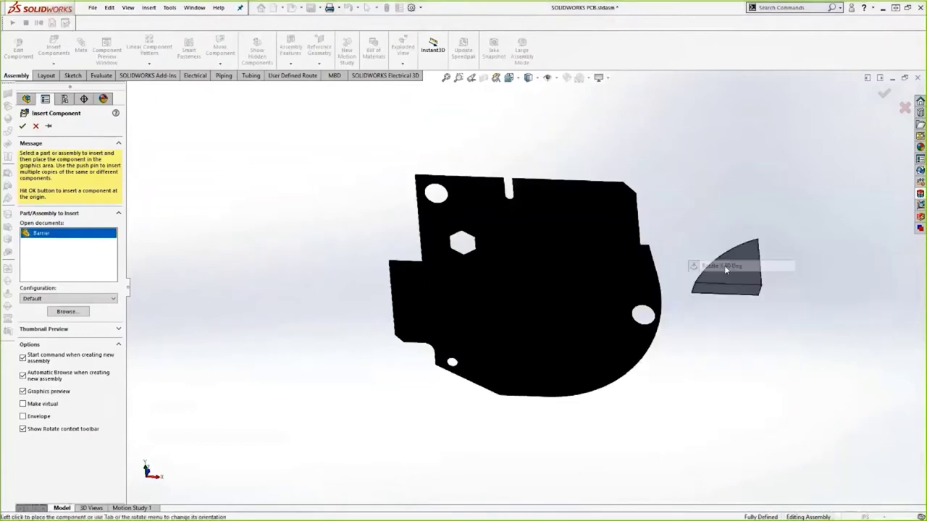
pyautogui.rightClick(725, 268)
pyautogui.click(739, 273)
pyautogui.rightClick(740, 274)
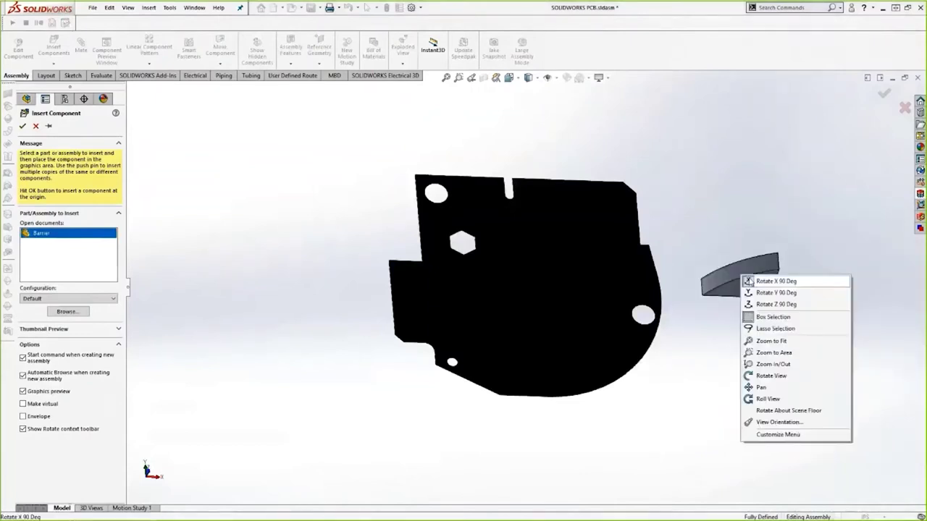
pyautogui.click(753, 281)
pyautogui.click(712, 333)
# - Mate the Barrier's flat underside to the board's front face
pyautogui.moveTo(712, 333); pyautogui.dragTo(652, 488, button='middle')
pyautogui.click(706, 373)
pyautogui.keyDown('ctrl'); pyautogui.click(607, 333); pyautogui.keyUp('ctrl')
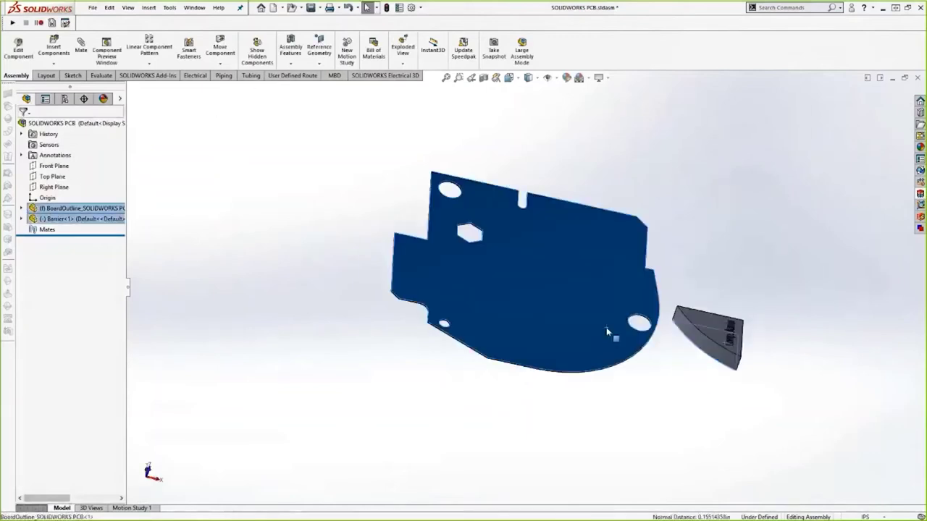
pyautogui.click(640, 321)
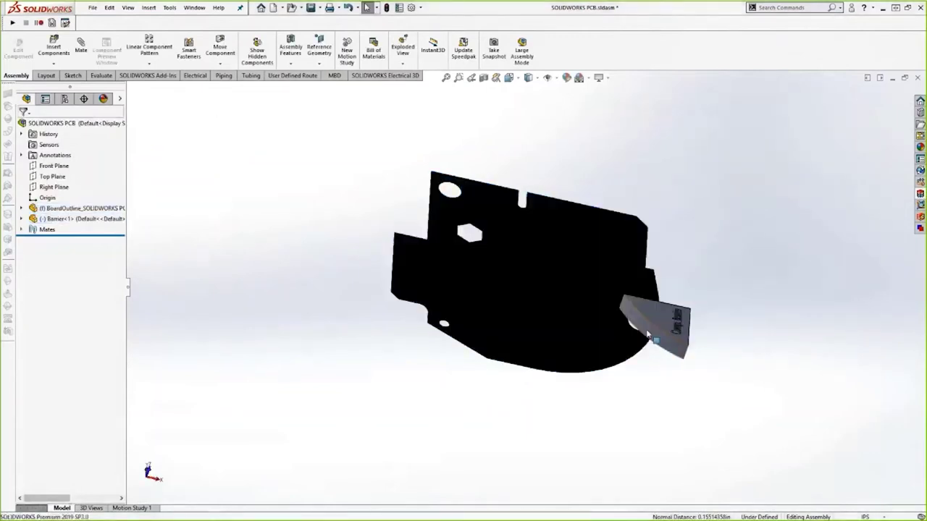
# - Mate the Barrier's curved face to the curved edge face of the board
pyautogui.click(648, 335)
pyautogui.scroll(-5, 627, 358)
pyautogui.keyDown('ctrl'); pyautogui.click(546, 324); pyautogui.keyUp('ctrl')
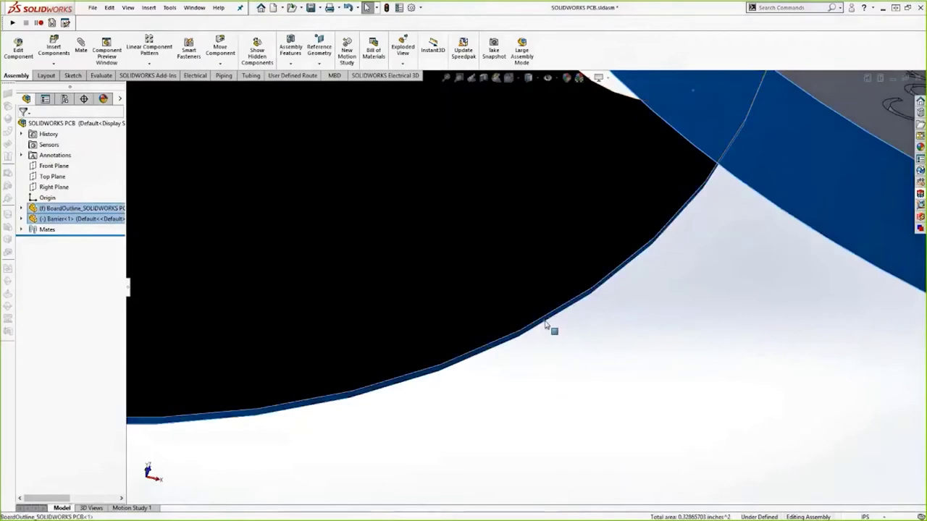
pyautogui.click(611, 312)
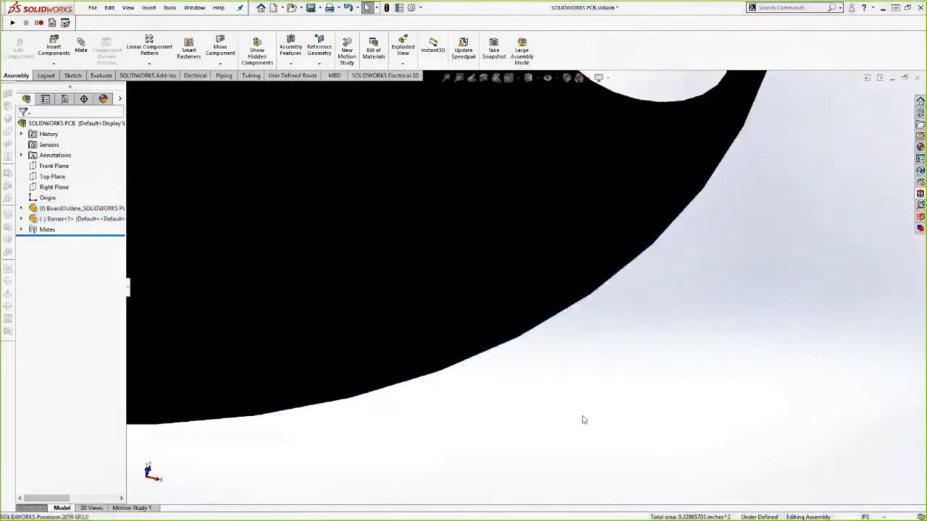
# - Mate the Barrier's flat side face to a straight edge face of the board to square it with the outline
pyautogui.scroll(5, 584, 420)
pyautogui.moveTo(581, 420); pyautogui.dragTo(306, 265, button='middle')
pyautogui.moveTo(306, 265); pyautogui.dragTo(408, 262)
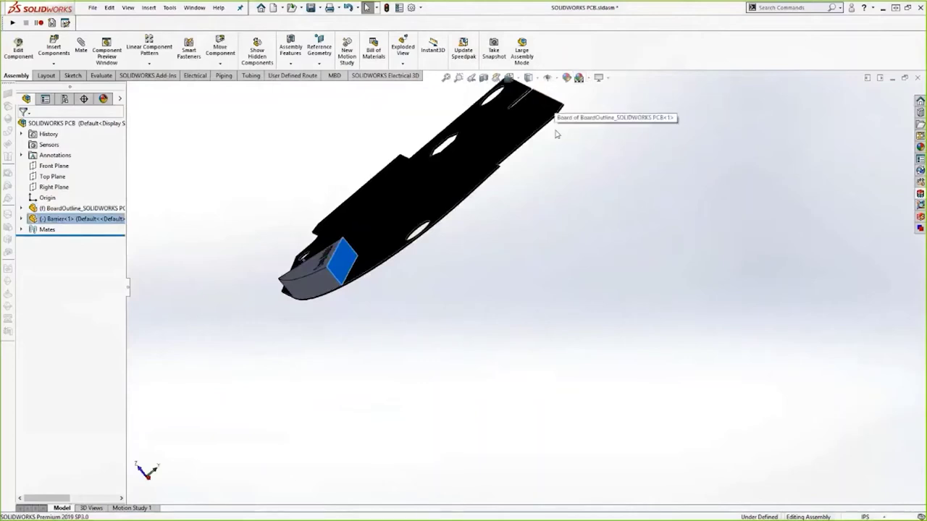
pyautogui.press('ctrl')
pyautogui.moveTo(502, 201); pyautogui.dragTo(483, 201, button='middle')
pyautogui.scroll(-5, 478, 229)
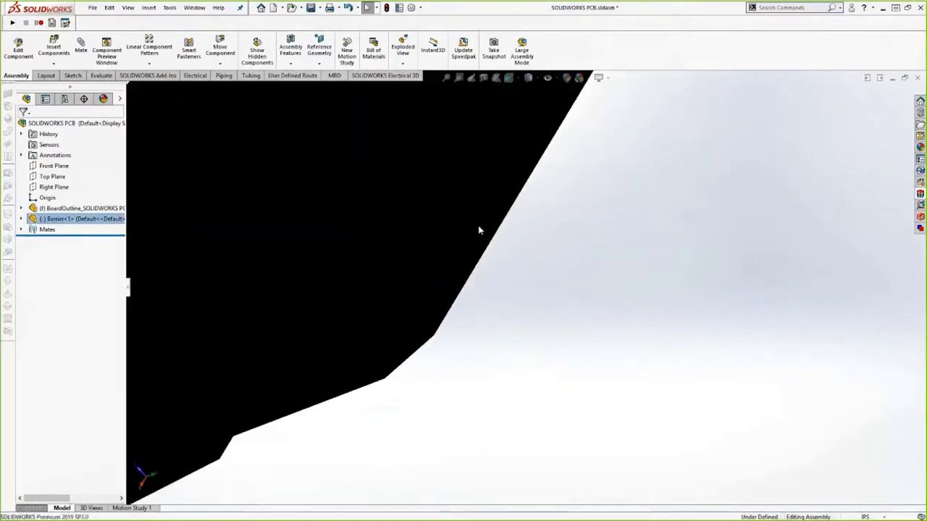
pyautogui.keyDown('ctrl'); pyautogui.click(450, 321); pyautogui.keyUp('ctrl')
pyautogui.click(488, 313)
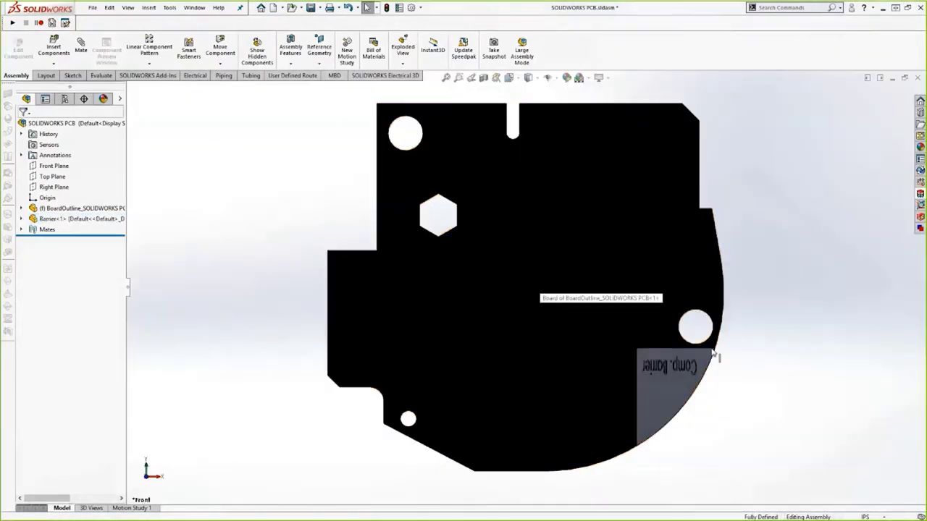
# - Switch to the Myomo Grasping Assembly for the Control Module Shell, Top and insert that part into the PCB assembly
pyautogui.moveTo(678, 399); pyautogui.dragTo(750, 353, button='middle')
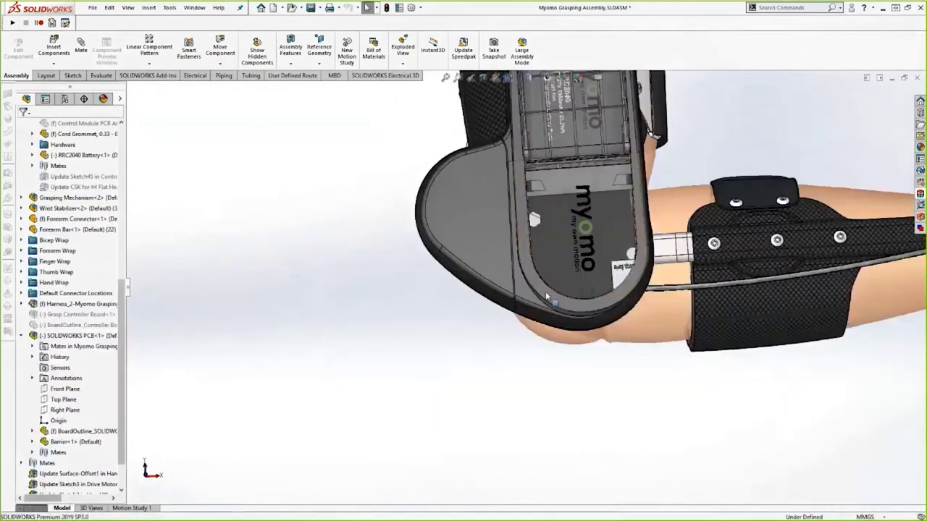
pyautogui.click(548, 295)
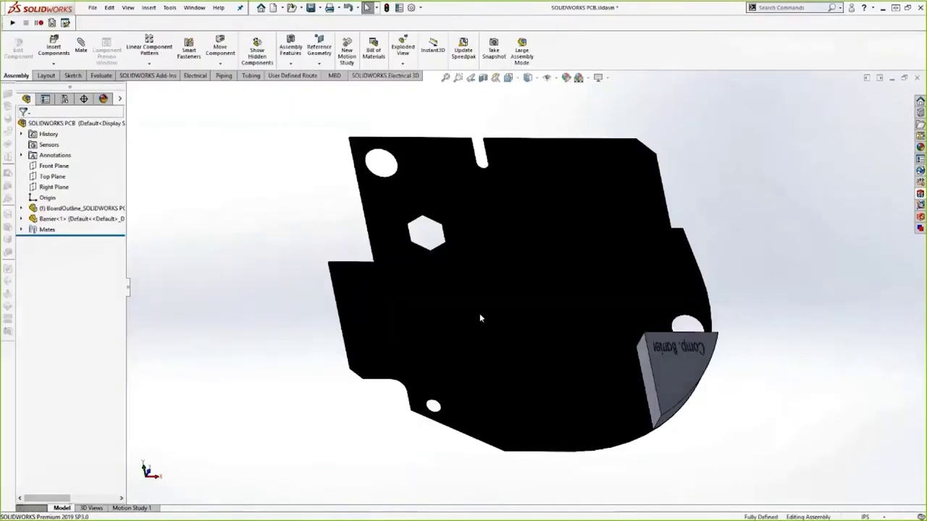
pyautogui.click(53, 47)
pyautogui.click(58, 233)
pyautogui.rightClick(313, 238)
pyautogui.click(345, 241)
pyautogui.scroll(2, 348, 271)
pyautogui.moveTo(348, 271); pyautogui.dragTo(381, 238, button='middle')
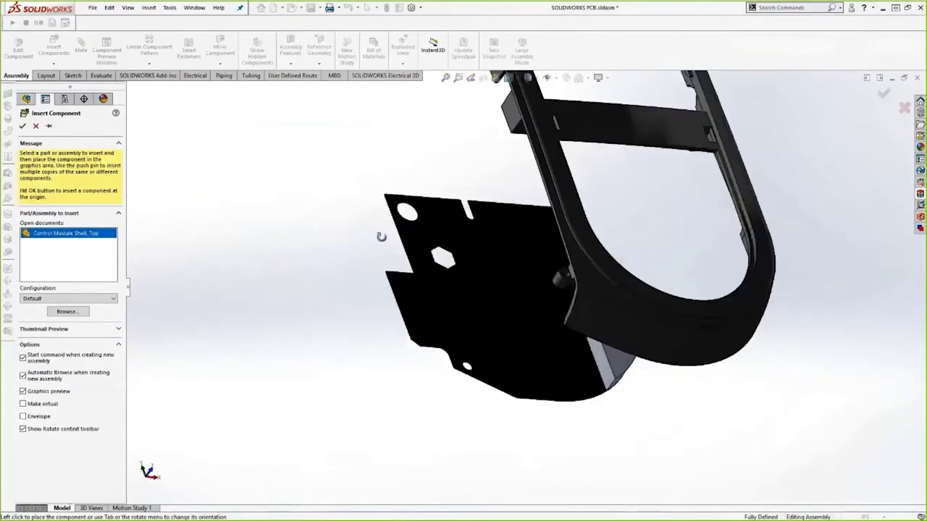
pyautogui.moveTo(514, 271); pyautogui.dragTo(503, 193, button='middle')
pyautogui.click(477, 309)
# - Move the Control Module Shell, Top over the board so its rounded end surrounds the board, checking it in the front view
pyautogui.moveTo(404, 393); pyautogui.dragTo(331, 399, button='right')
pyautogui.moveTo(524, 438); pyautogui.dragTo(354, 422, button='middle')
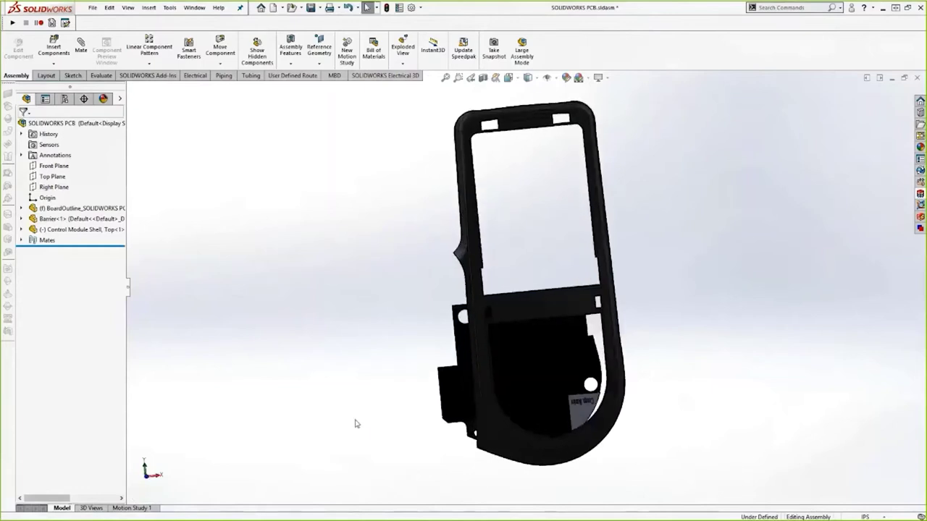
pyautogui.hotkey('ctrl', '1')
pyautogui.moveTo(532, 452); pyautogui.dragTo(518, 452)
pyautogui.moveTo(518, 452); pyautogui.dragTo(702, 414, button='middle')
pyautogui.moveTo(587, 432); pyautogui.dragTo(673, 372, button='middle')
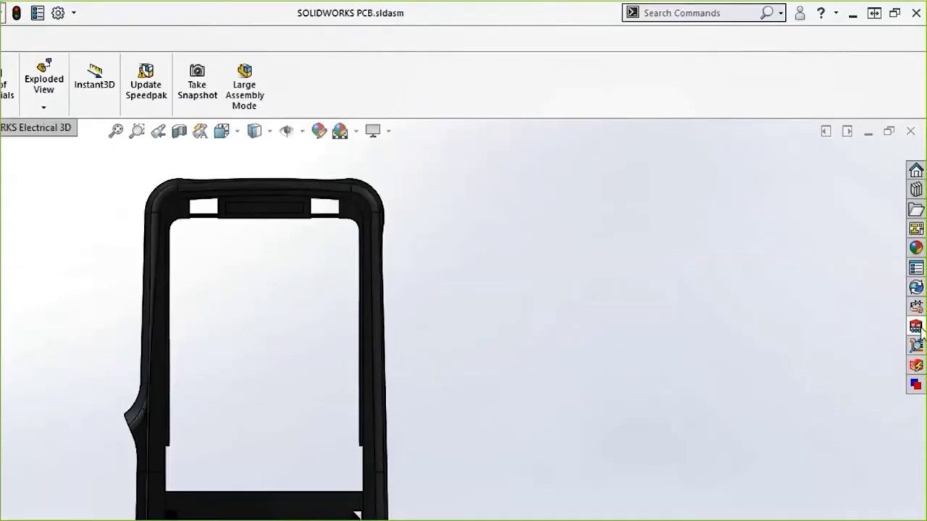
# - Push the SOLIDWORKS PCB project with the comment "Updated board shape, mounting hole locations, and keep out information"
pyautogui.click(918, 243)
pyautogui.click(869, 117)
pyautogui.click(768, 250)
pyautogui.write('U')
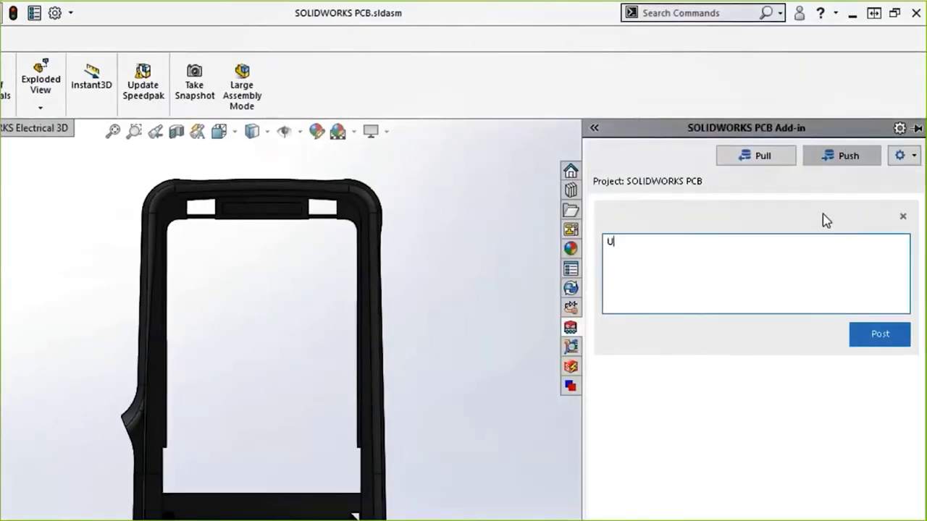
pyautogui.write('pdated board shape,')
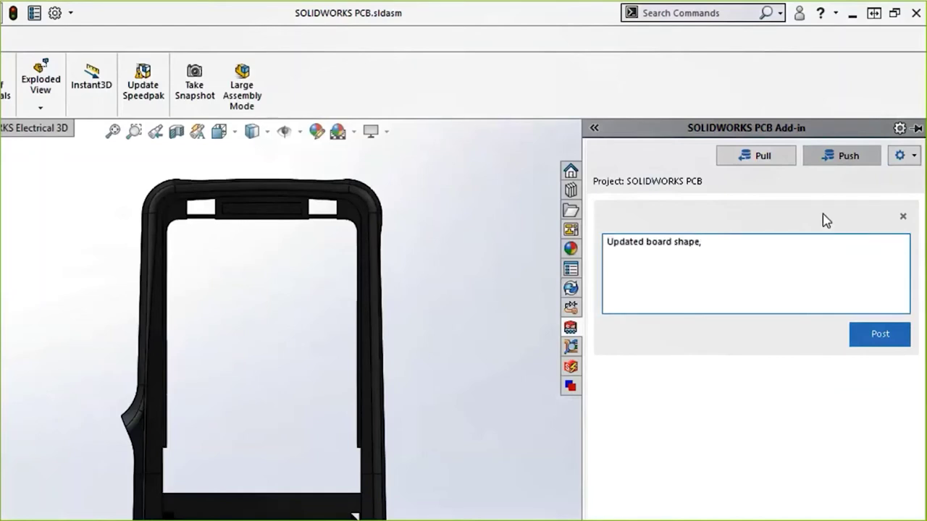
pyautogui.write(' mout')
pyautogui.write('ting hole locati')
pyautogui.write('ons, and keep')
pyautogui.write(' out information')
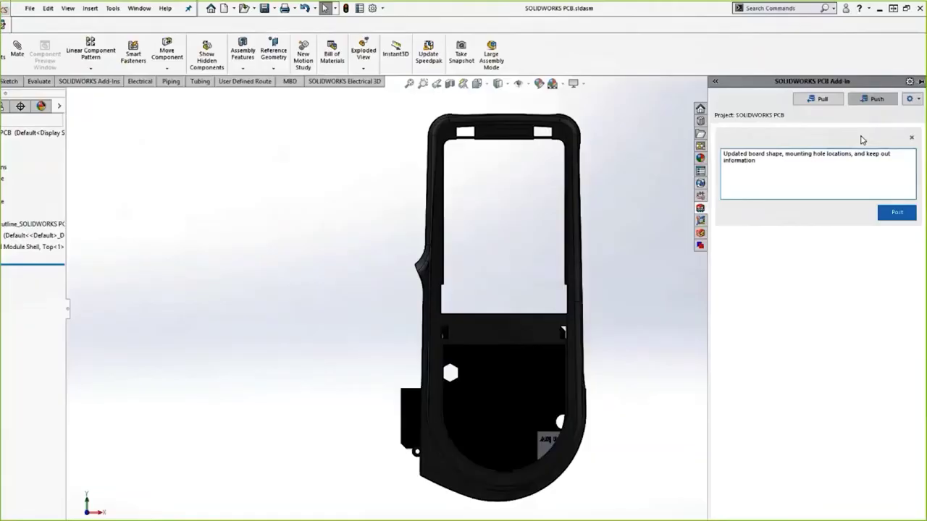
pyautogui.click(897, 212)
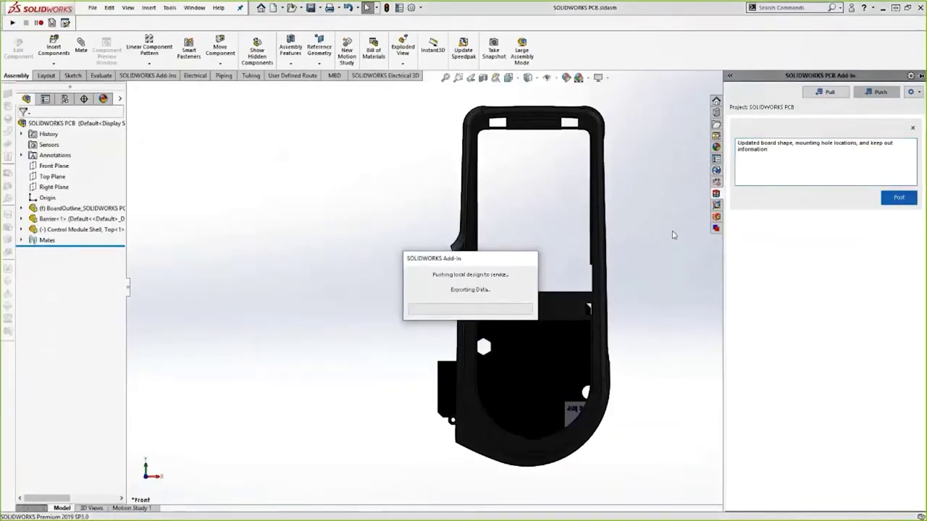
pyautogui.rightClick(596, 250)
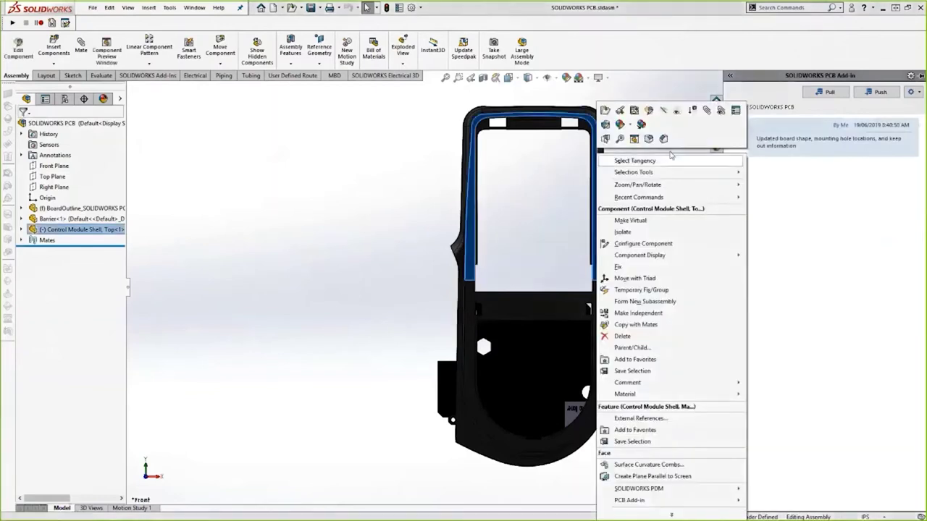
pyautogui.click(694, 116)
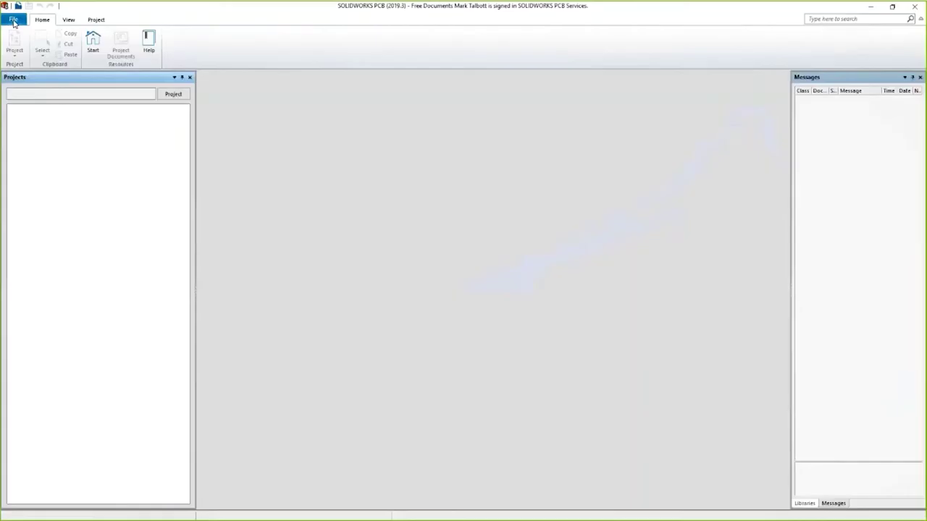
# - Open the managed project SOLIDWORKS PCB, described as "Mechanical to PCB workflow"
pyautogui.click(13, 20)
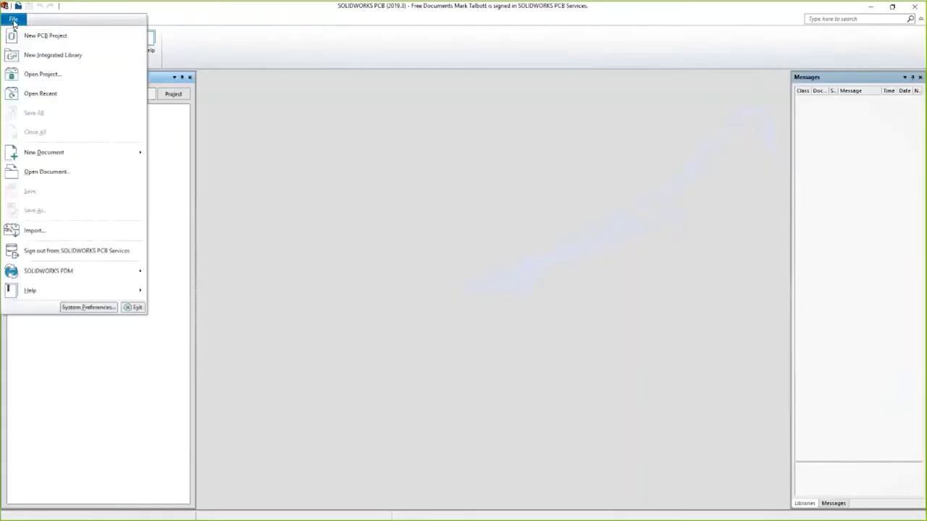
pyautogui.click(34, 81)
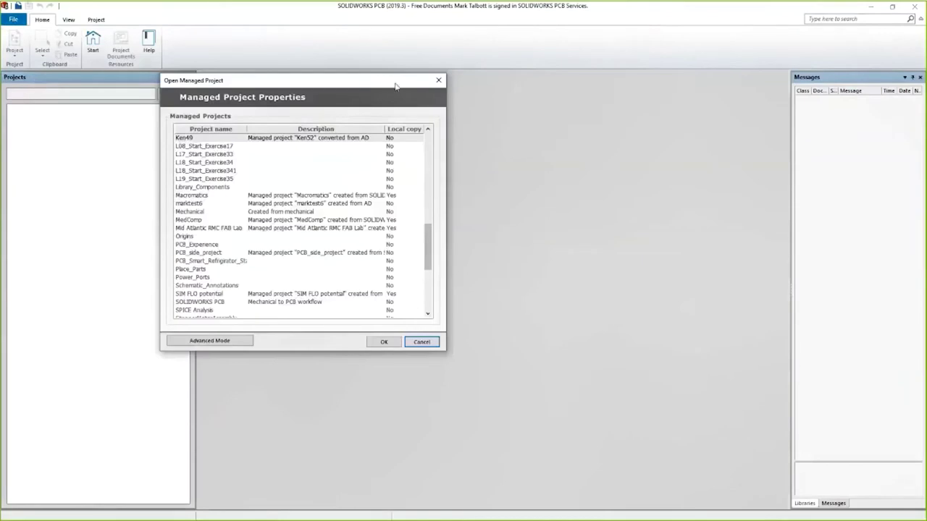
pyautogui.scroll(-3, 237, 250)
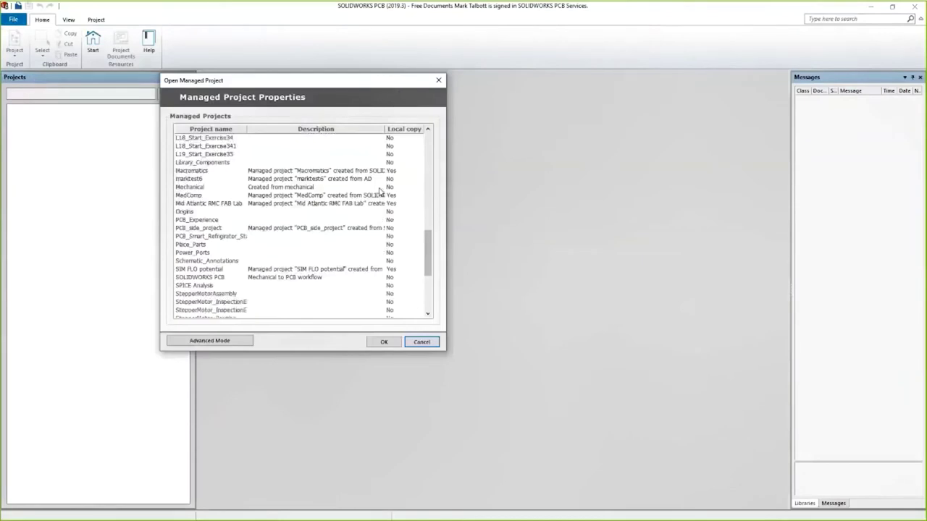
pyautogui.click(226, 229)
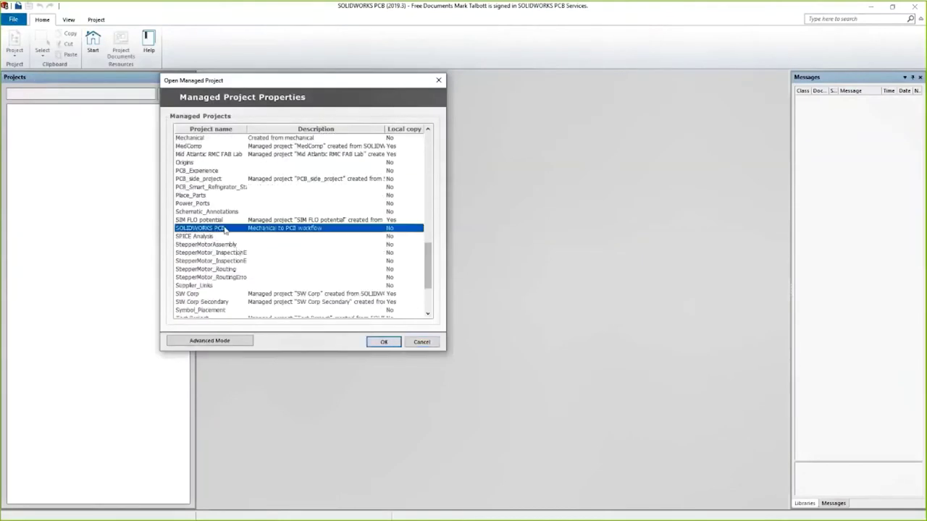
pyautogui.click(384, 343)
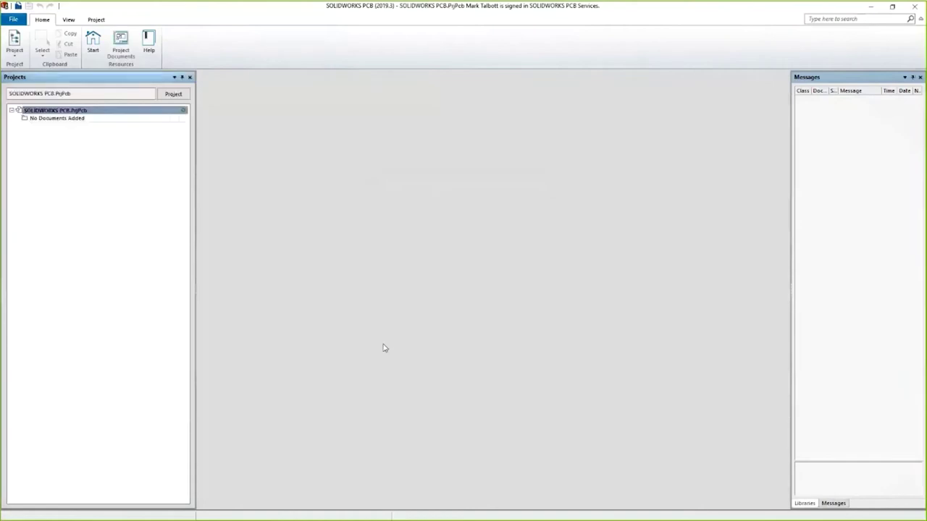
# - Add 1.SchDoc through 9.SchDoc and both MYOMO_ELBOW_RIGHT_Library files from the "SW PCB 2017 Dataset Final Myomo" desktop dataset to the project
pyautogui.rightClick(95, 111)
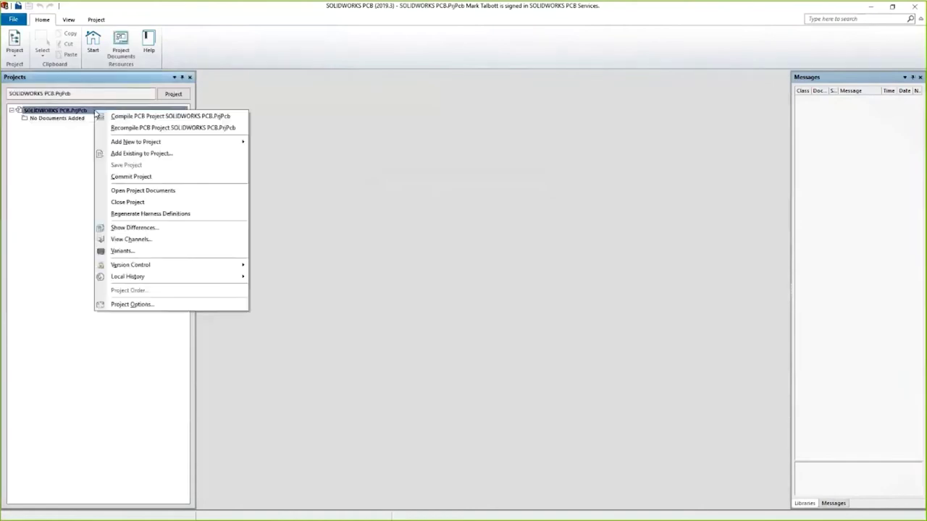
pyautogui.click(137, 153)
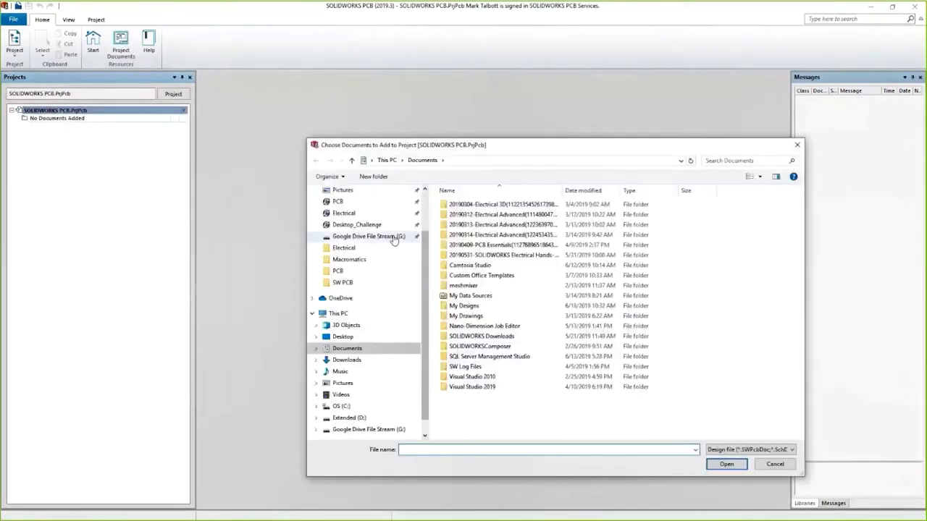
pyautogui.scroll(2, 369, 217)
pyautogui.click(365, 210)
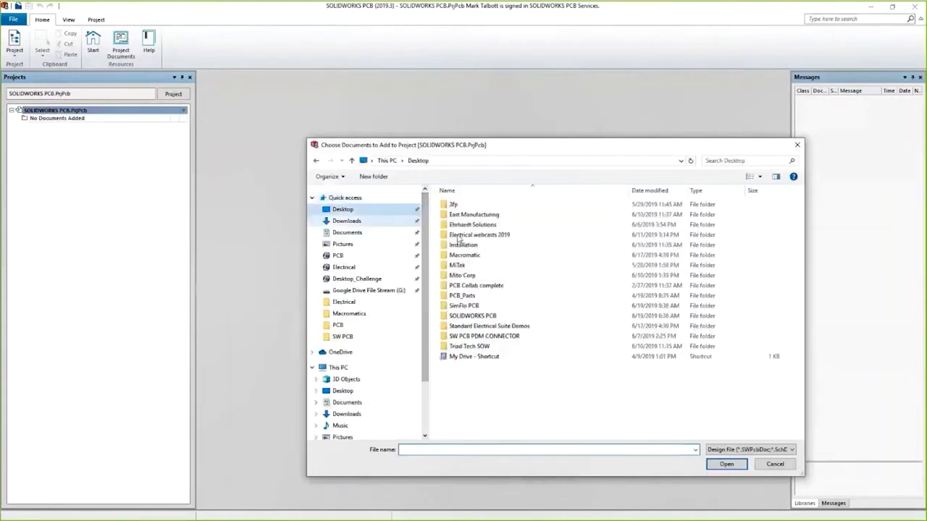
pyautogui.doubleClick(472, 315)
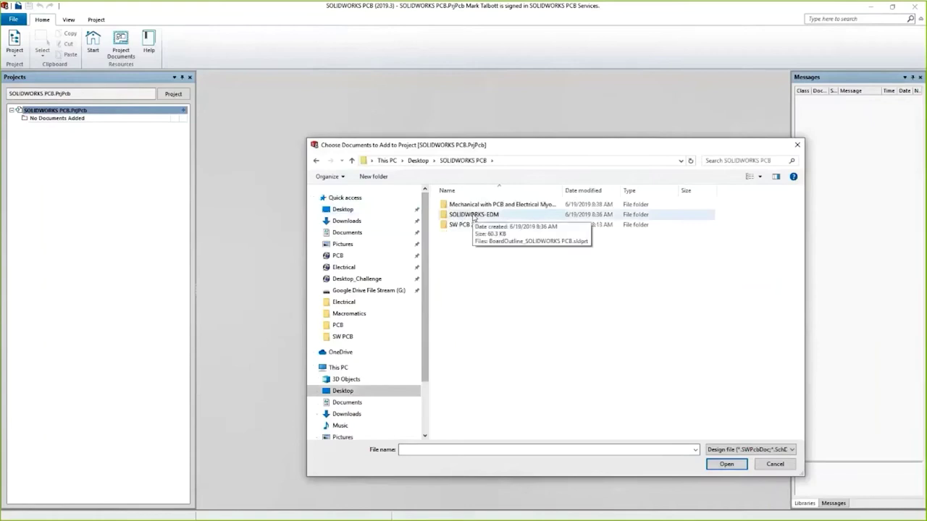
pyautogui.doubleClick(476, 226)
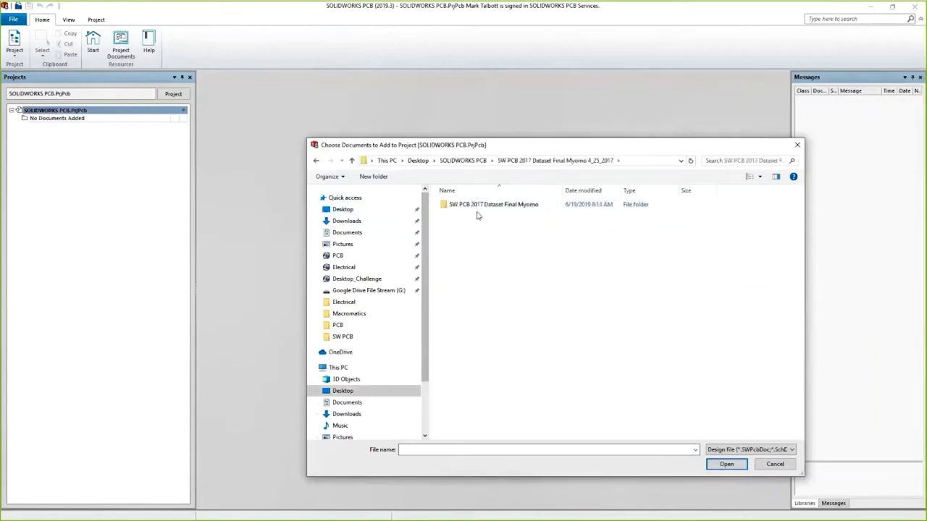
pyautogui.doubleClick(474, 204)
pyautogui.click(463, 244)
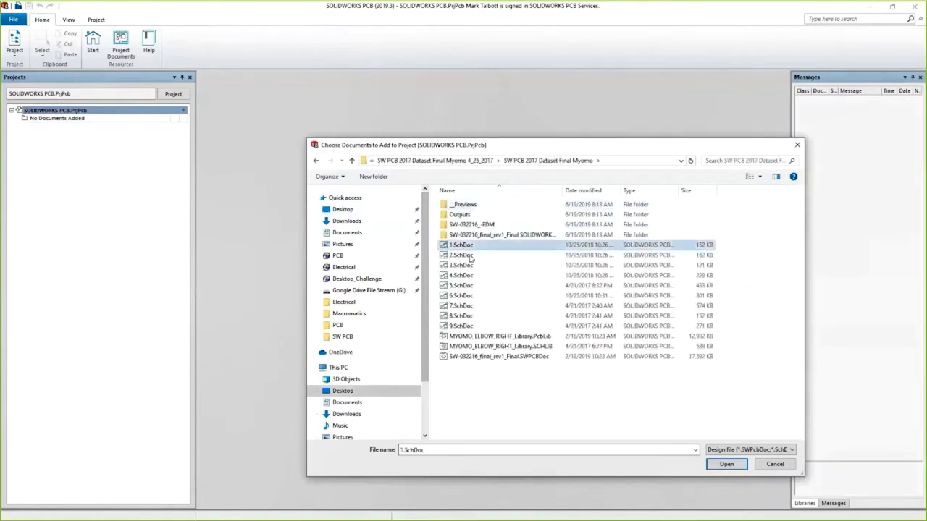
pyautogui.keyDown('shift'); pyautogui.click(470, 346); pyautogui.keyUp('shift')
pyautogui.click(726, 465)
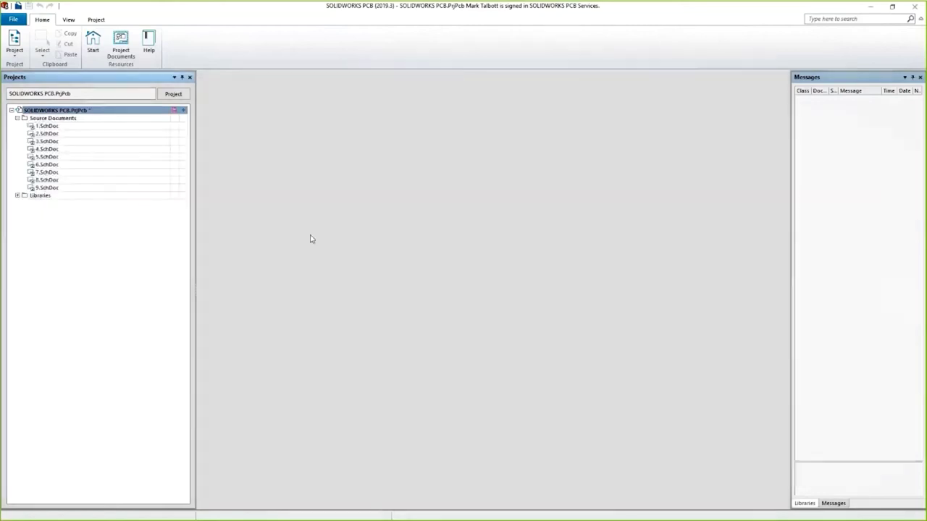
# - Compile the project to build the sheet hierarchy, and open the top-level sheet 1.SchDoc at the "6. EMG Inputs" block
pyautogui.rightClick(56, 118)
pyautogui.click(70, 121)
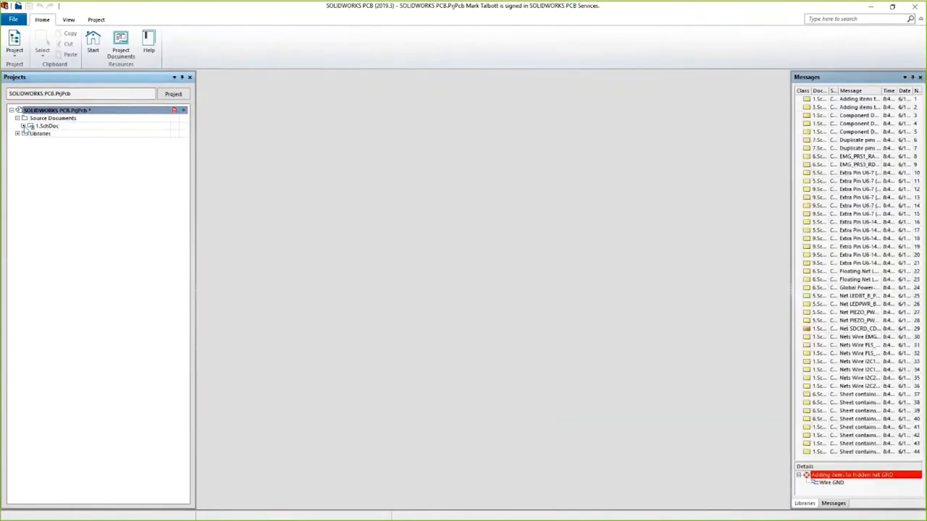
pyautogui.click(23, 126)
pyautogui.doubleClick(47, 126)
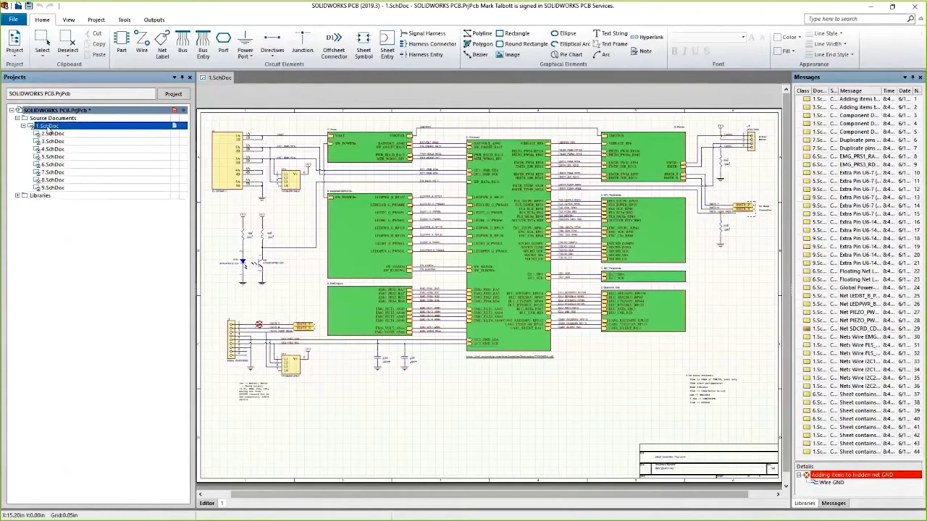
pyautogui.keyDown('ctrl'); pyautogui.scroll(5, 374, 320); pyautogui.keyUp('ctrl')
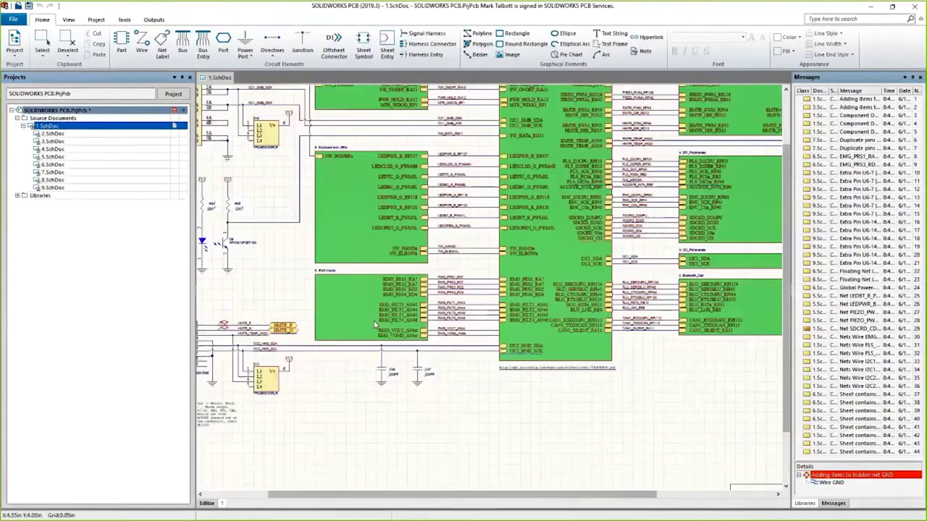
pyautogui.keyDown('ctrl'); pyautogui.scroll(1, 357, 326); pyautogui.keyUp('ctrl')
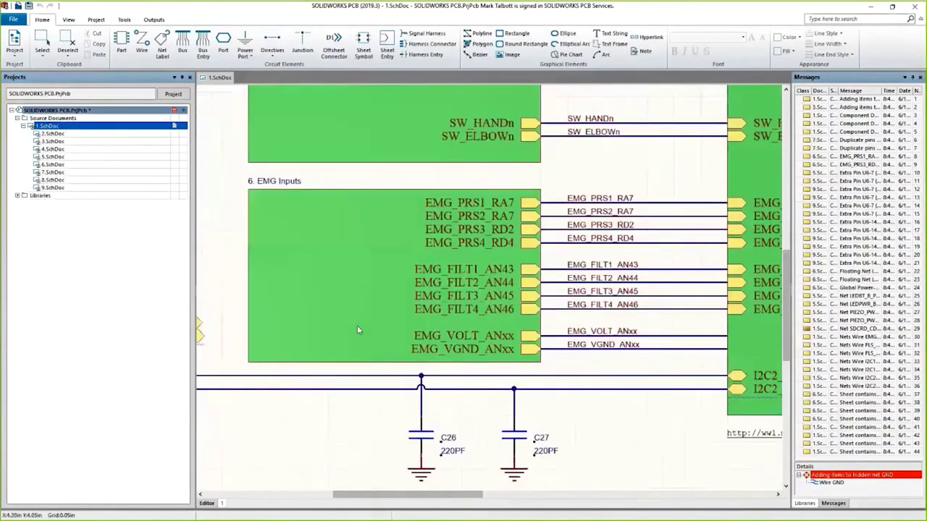
# - Open 6.SchDoc and search for supplier links for capacitor C30 using the keyword 1UF
pyautogui.doubleClick(54, 165)
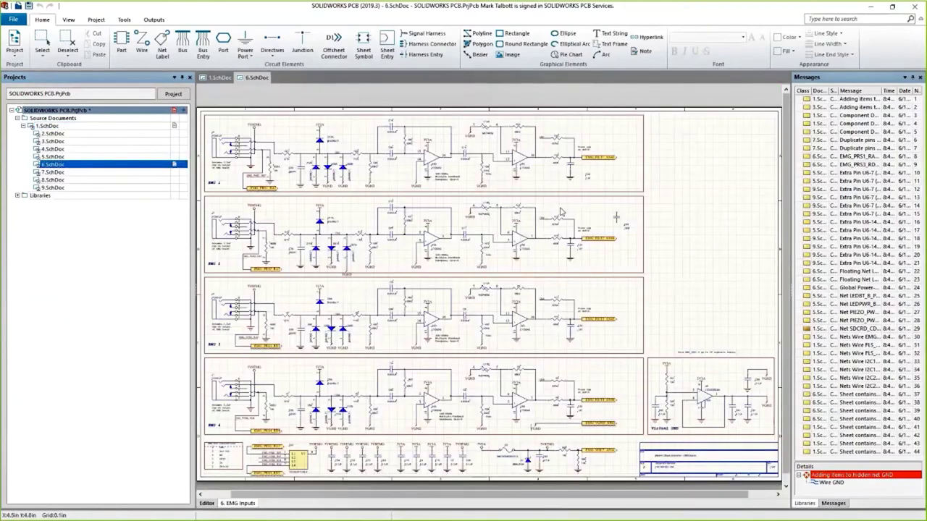
pyautogui.keyDown('ctrl'); pyautogui.scroll(4, 601, 159); pyautogui.keyUp('ctrl')
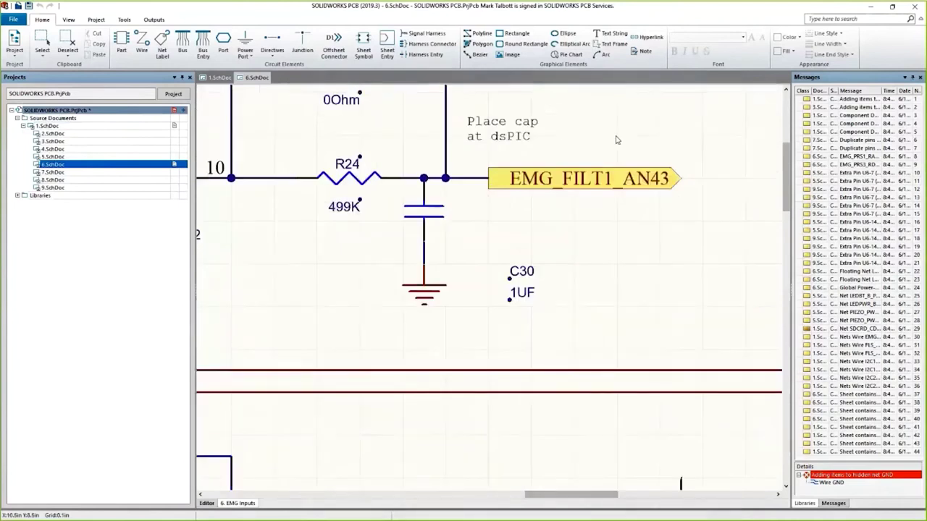
pyautogui.click(438, 217)
pyautogui.rightClick(437, 214)
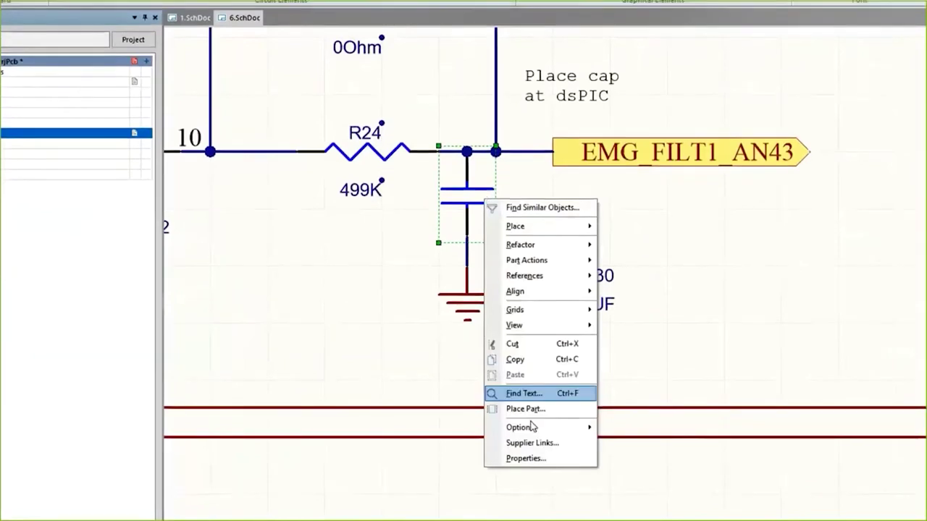
pyautogui.click(533, 442)
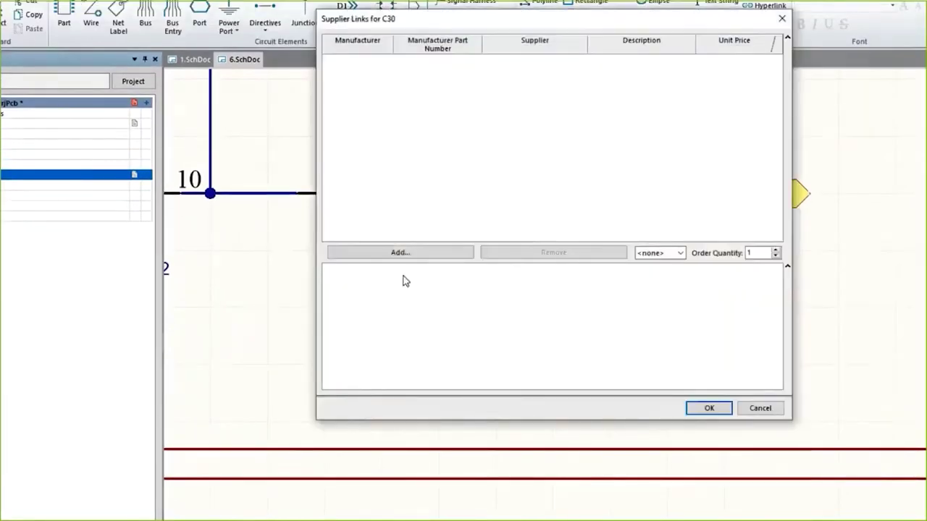
pyautogui.click(416, 255)
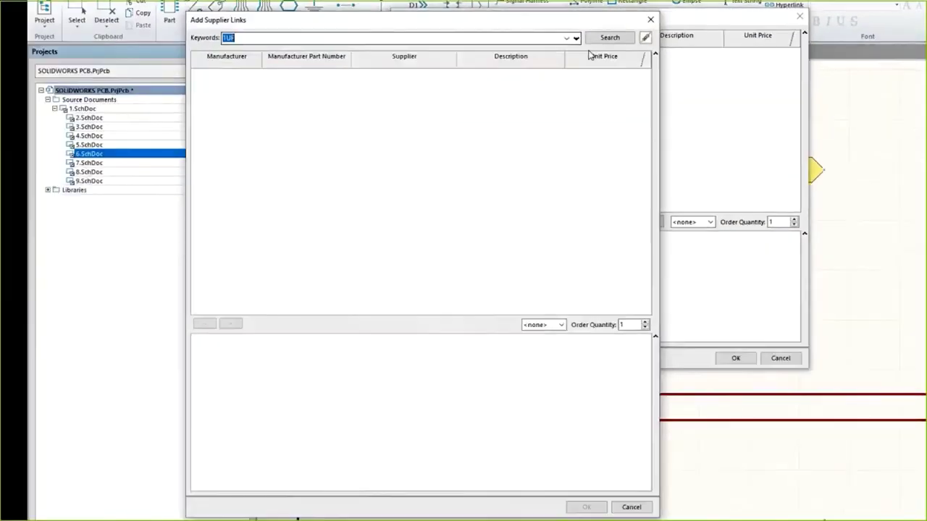
pyautogui.click(608, 37)
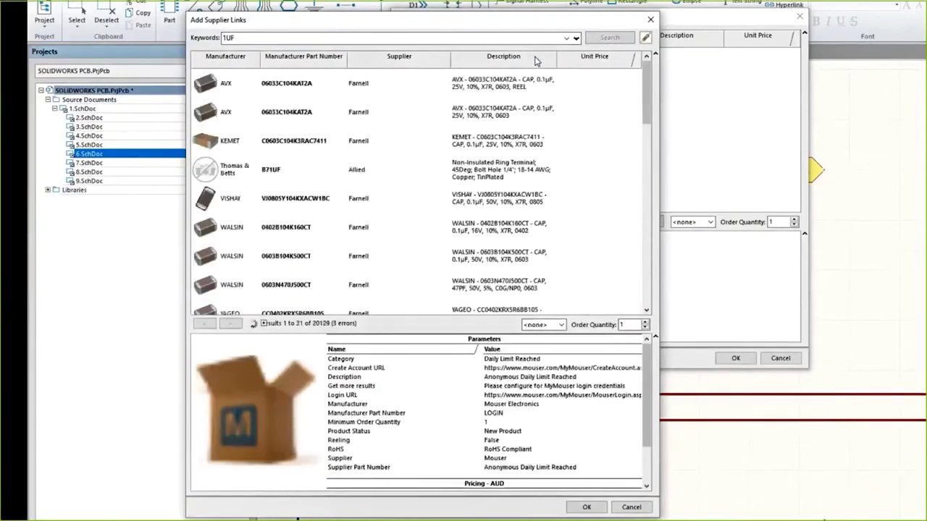
# - Link the second AVX 06033C104KAT2A search result from Farnell to capacitor C30, after reviewing its parameters
pyautogui.click(331, 123)
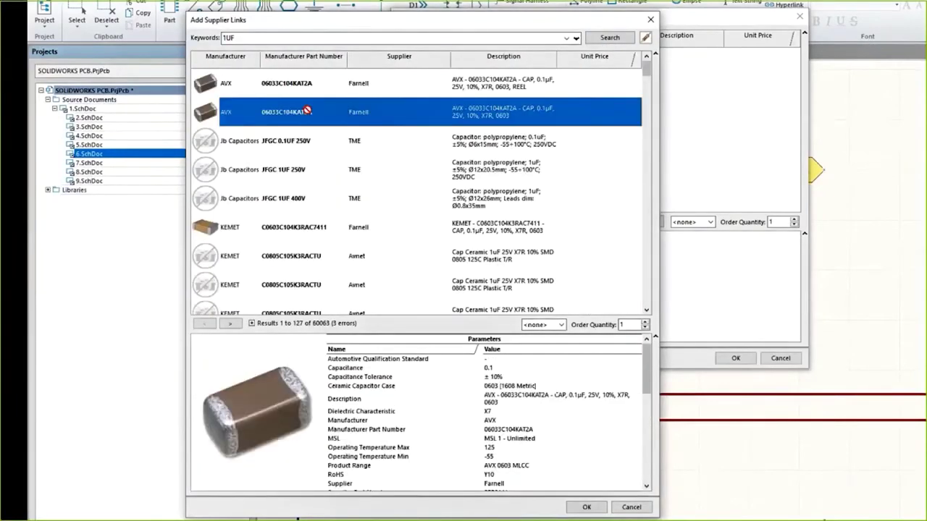
pyautogui.moveTo(647, 361); pyautogui.dragTo(647, 463)
pyautogui.click(586, 507)
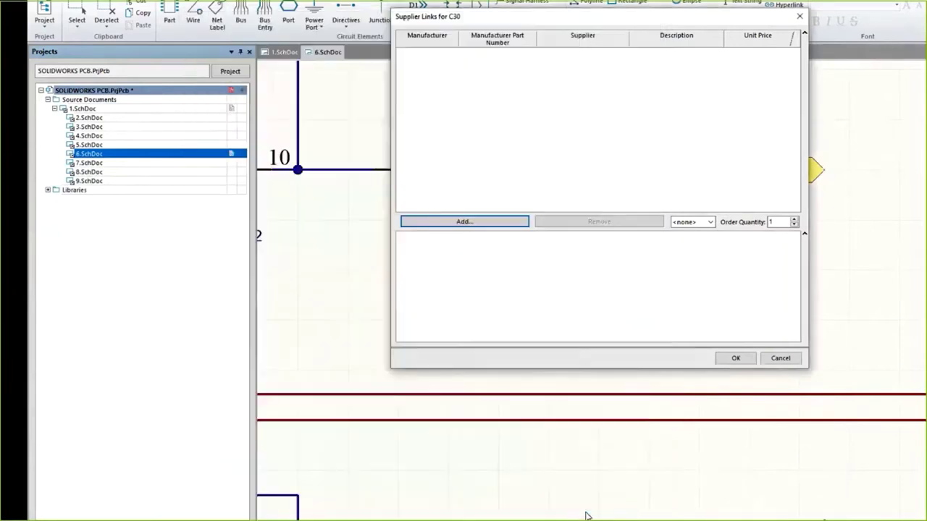
pyautogui.click(737, 359)
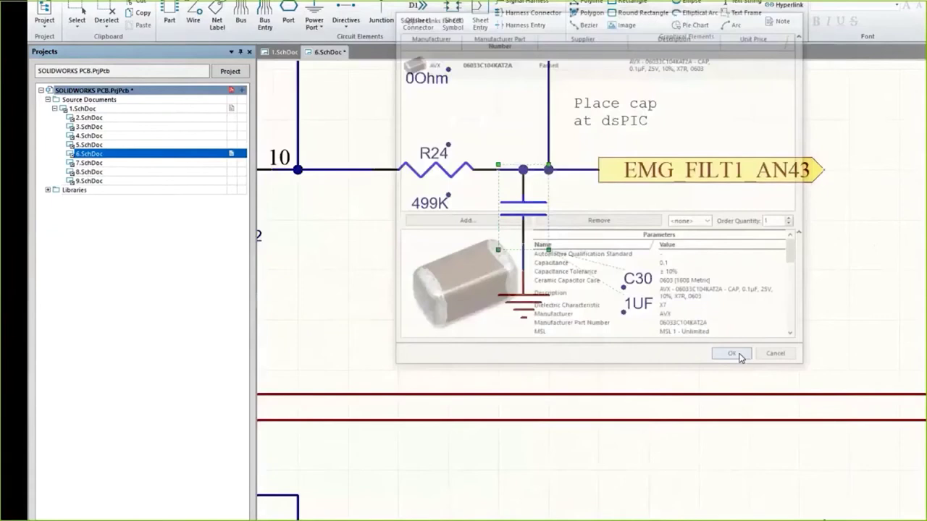
# - Make the Supplier Part Number 2 parameter of capacitor C30 visible on the schematic
pyautogui.doubleClick(534, 217)
pyautogui.moveTo(862, 189); pyautogui.dragTo(873, 227)
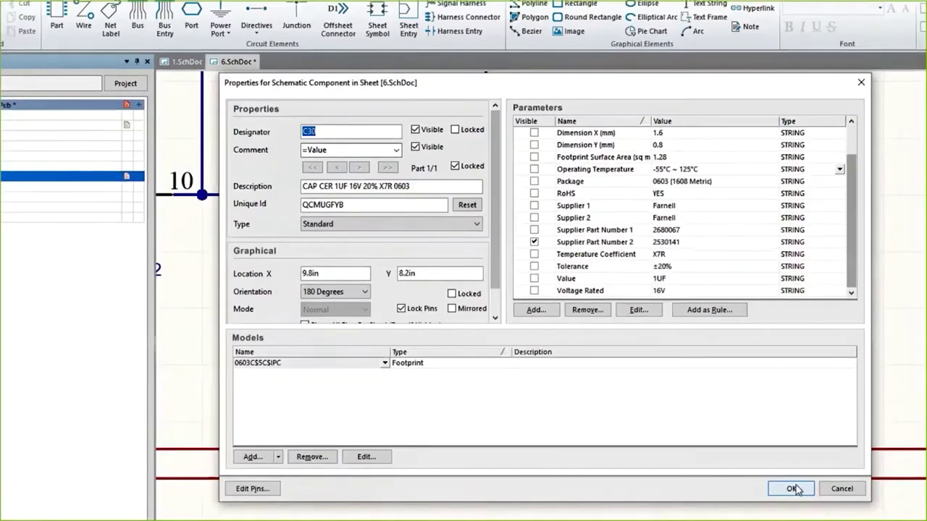
pyautogui.click(801, 496)
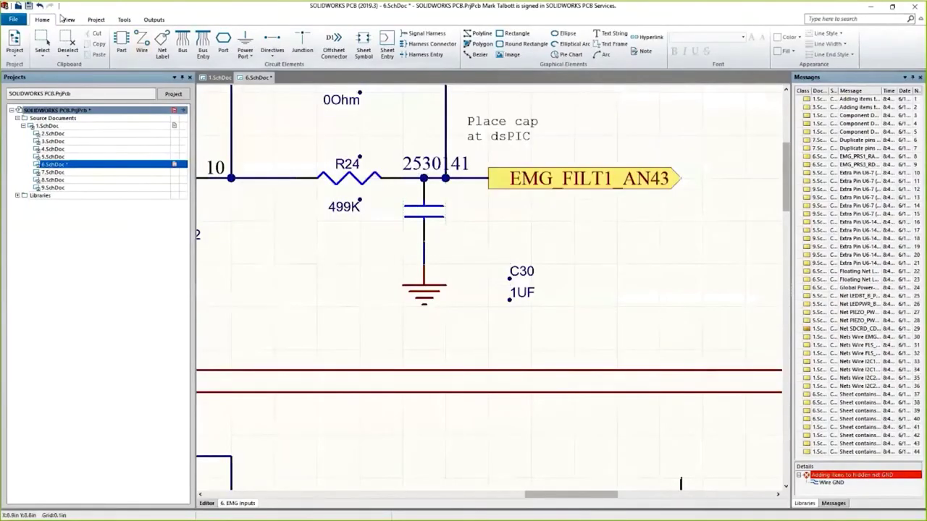
# - Show the component libraries and switch to MYOMO_ELBOW_RIGHT_Library.SCHLIB
pyautogui.click(48, 11)
pyautogui.click(98, 45)
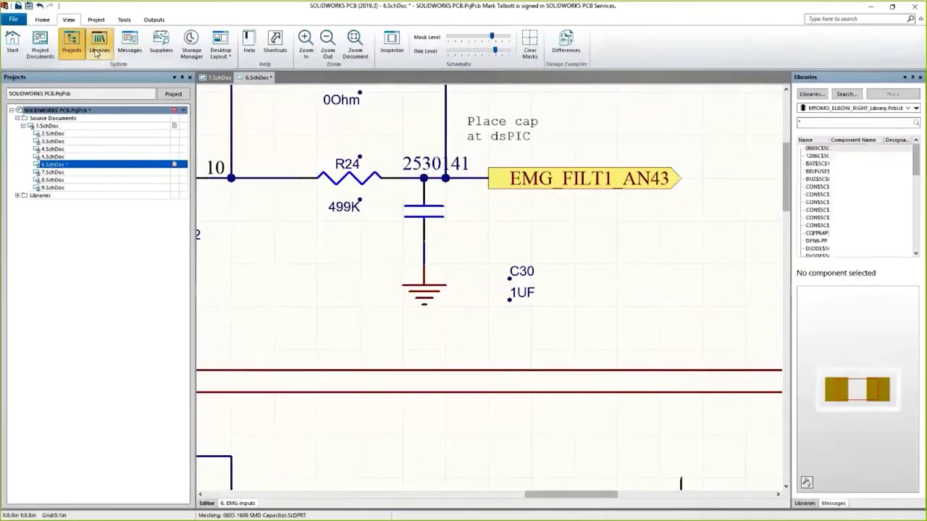
pyautogui.click(909, 108)
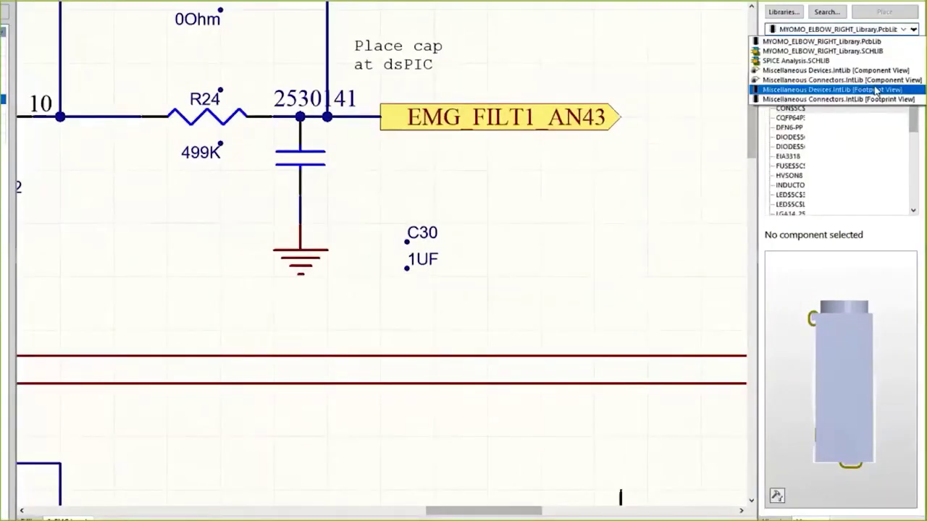
pyautogui.click(873, 53)
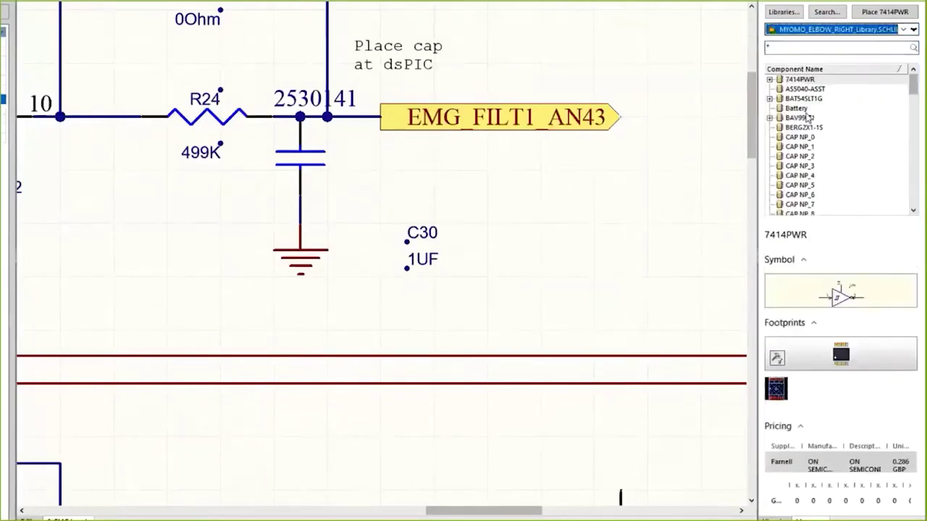
# - Place a CAP NP_0 capacitor from the library on the sheet near the EMG_FILT1_AN43 port
pyautogui.click(803, 137)
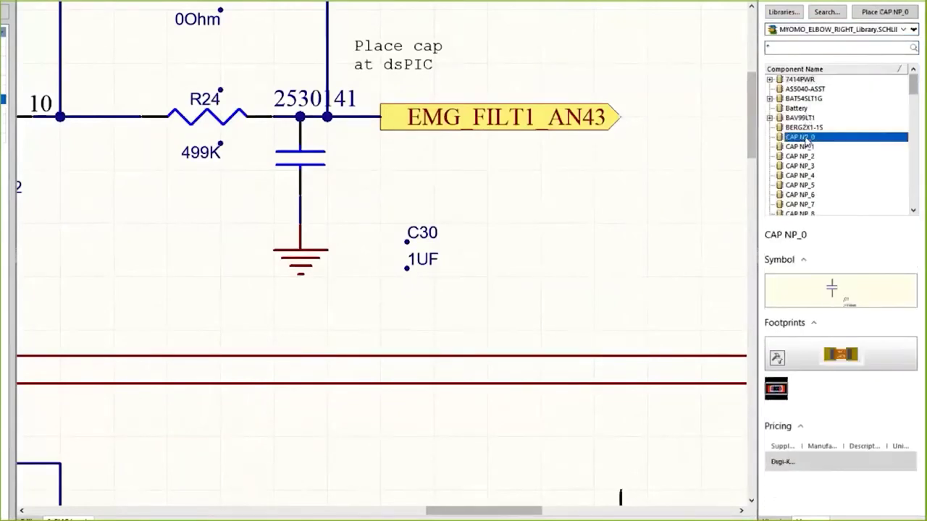
pyautogui.moveTo(823, 140); pyautogui.dragTo(644, 75)
pyautogui.scroll(1, 634, 149)
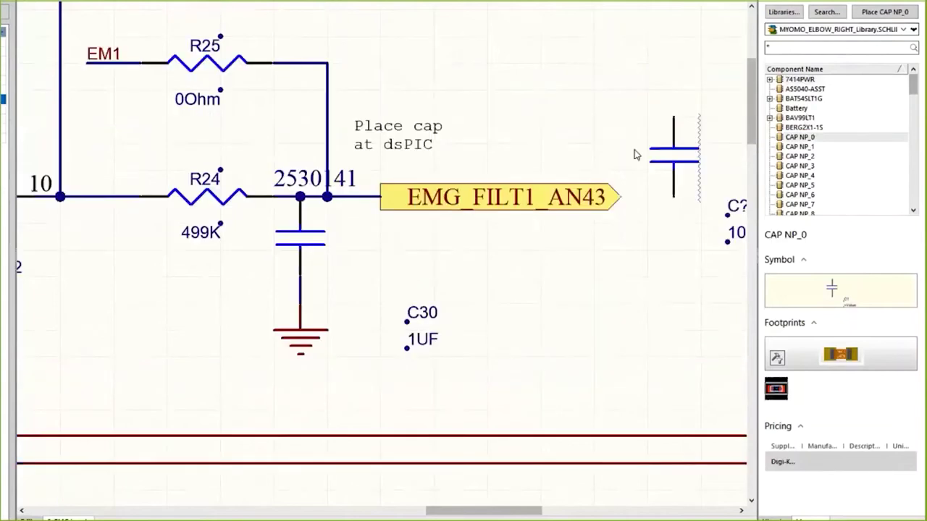
pyautogui.scroll(4, 634, 154)
pyautogui.keyDown('ctrl'); pyautogui.scroll(-2, 648, 171); pyautogui.keyUp('ctrl')
pyautogui.keyDown('ctrl'); pyautogui.scroll(3, 705, 325); pyautogui.keyUp('ctrl')
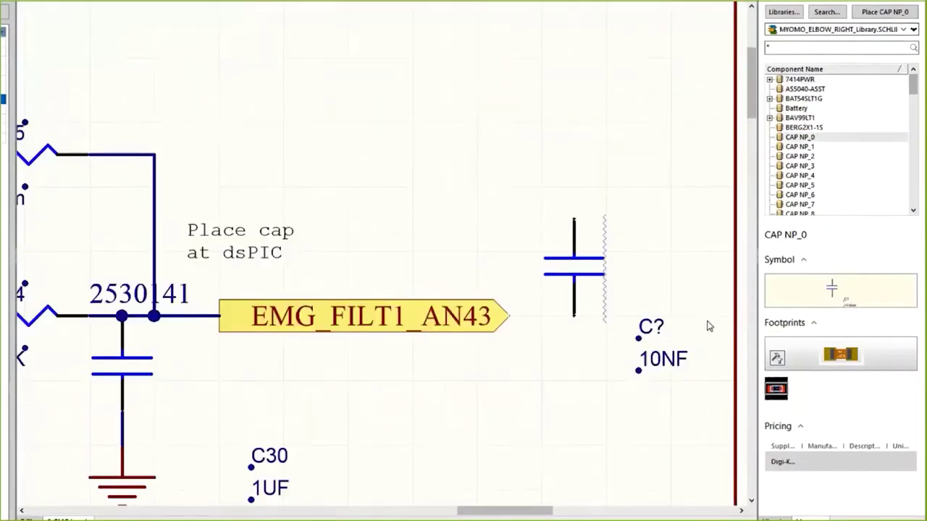
# - Review the placed capacitor's model types and parameters, and delete it from the schematic
pyautogui.press('Tab')
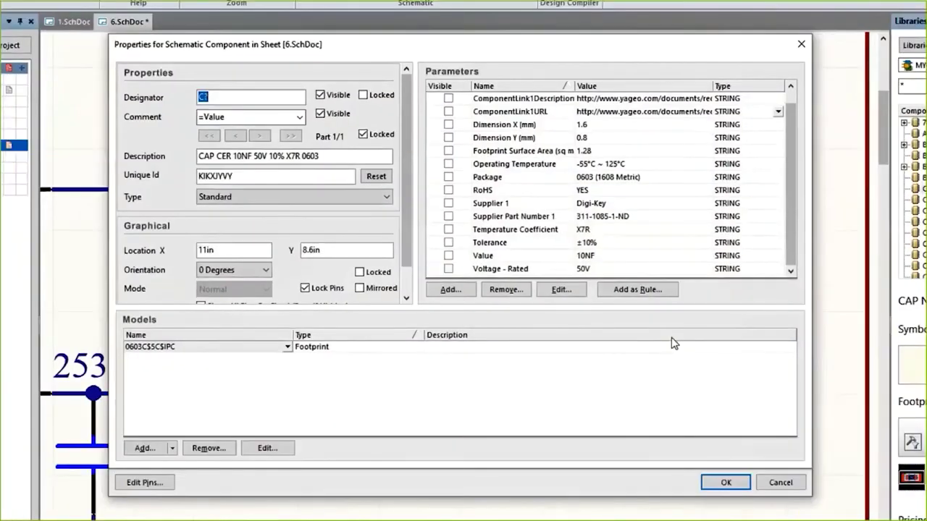
pyautogui.click(173, 448)
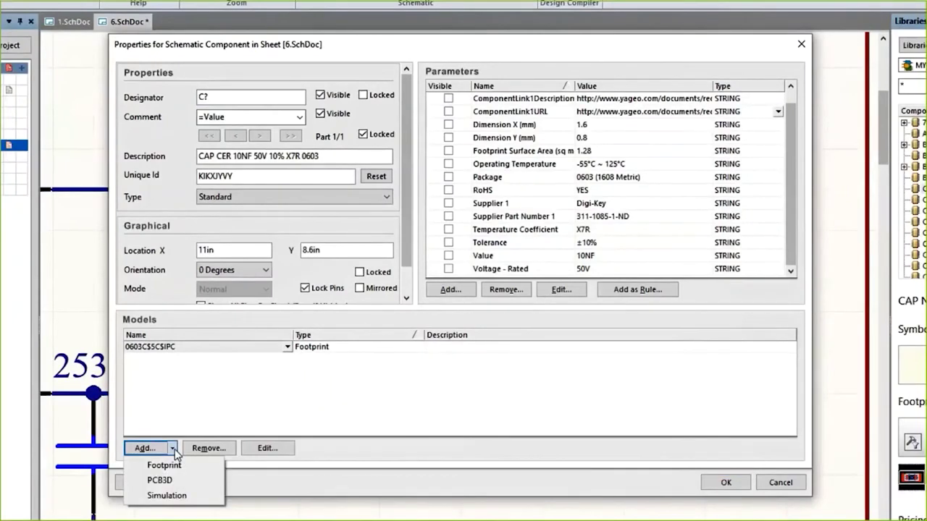
pyautogui.moveTo(793, 137); pyautogui.dragTo(791, 131)
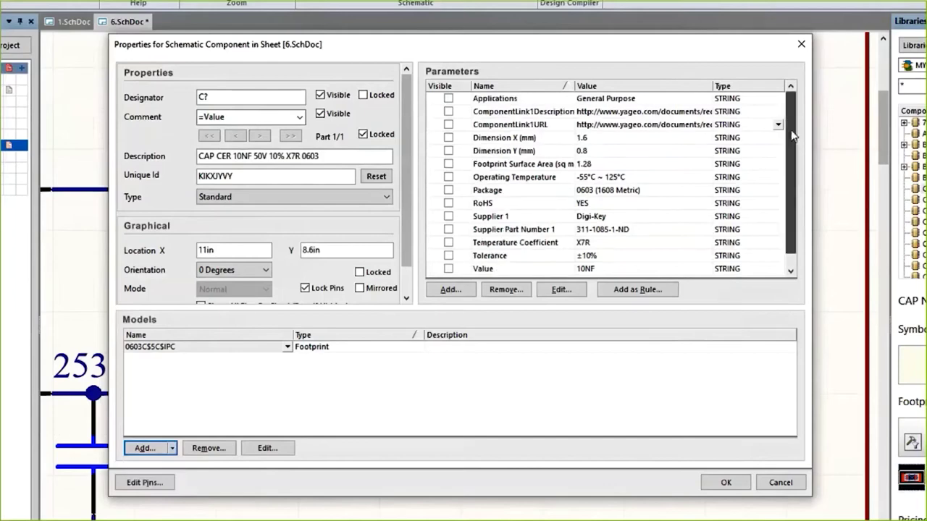
pyautogui.click(800, 44)
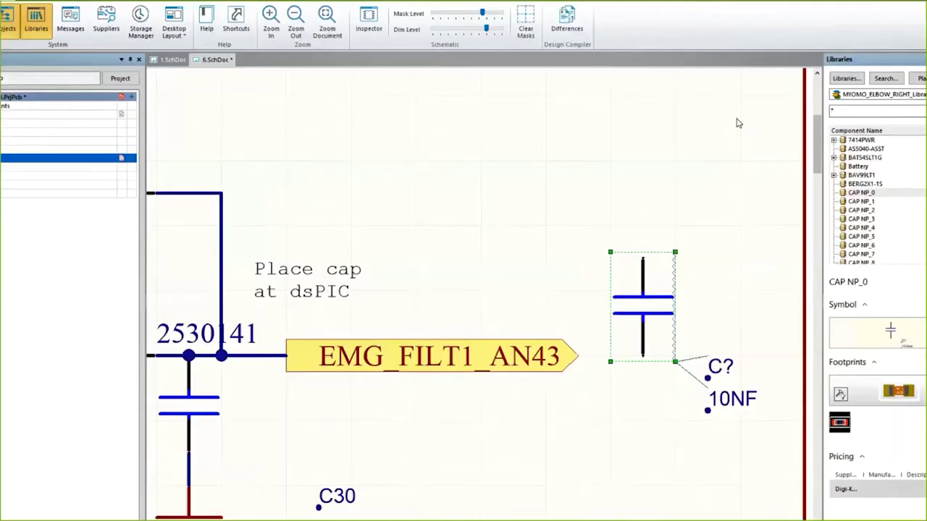
pyautogui.press('Delete')
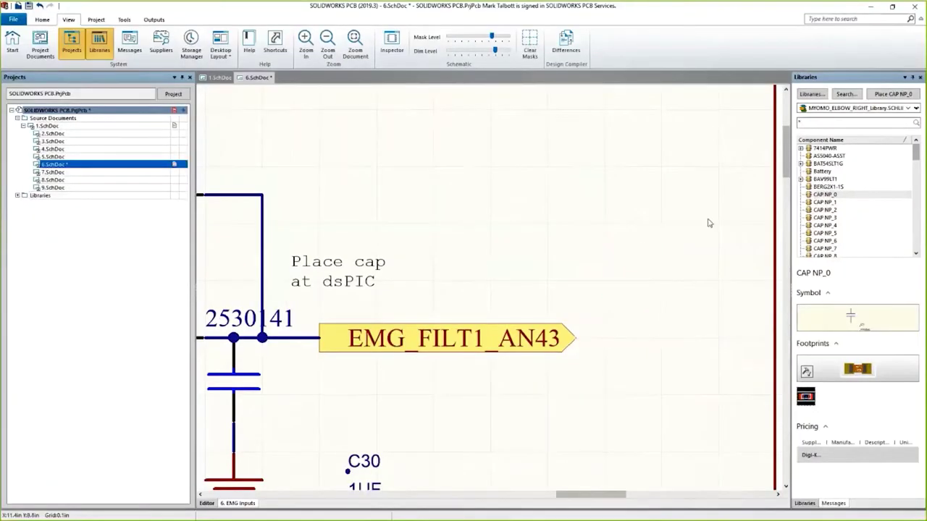
# - Save the project and commit it to version control with the comment "Schematics complete. Adding board collaboration next"
pyautogui.keyDown('ctrl'); pyautogui.scroll(-5, 709, 223); pyautogui.keyUp('ctrl')
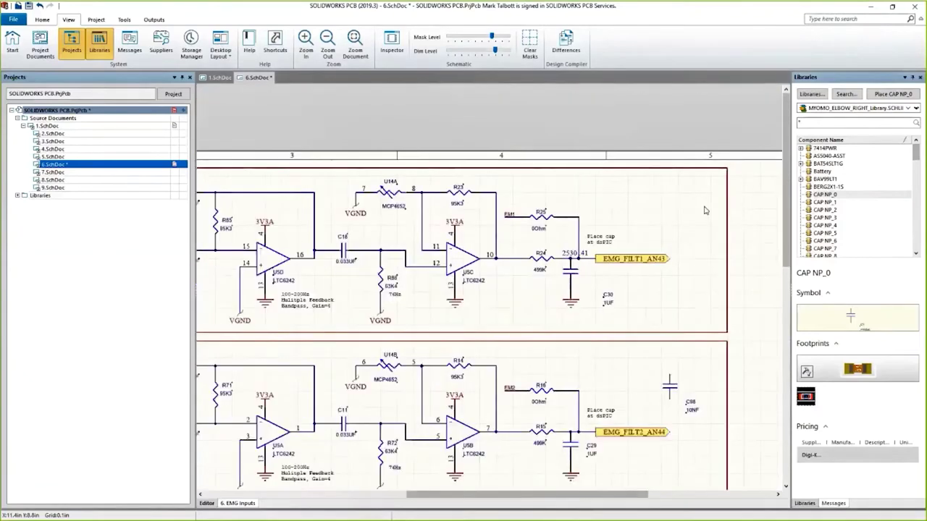
pyautogui.keyDown('ctrl'); pyautogui.scroll(-3, 706, 210); pyautogui.keyUp('ctrl')
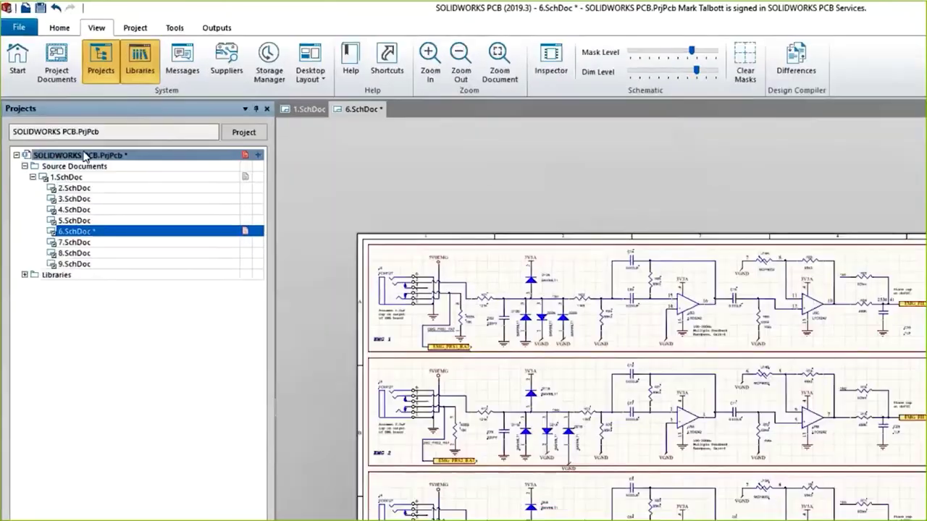
pyautogui.rightClick(77, 137)
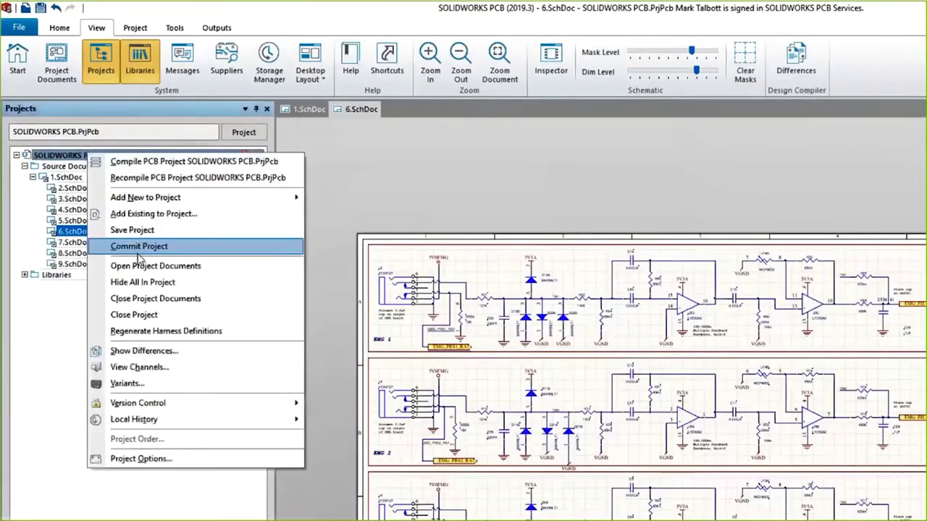
pyautogui.click(138, 247)
pyautogui.click(624, 390)
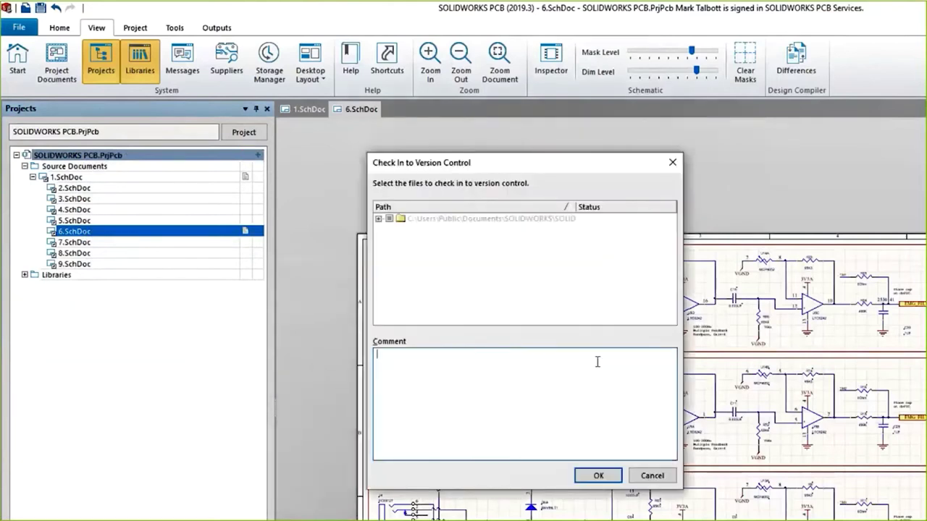
pyautogui.write('Schematics complete. Adding board collaboration enxt')
pyautogui.press('BackSpace')
pyautogui.press('BackSpace')
pyautogui.press('BackSpace')
pyautogui.press('BackSpace')
pyautogui.write('next')
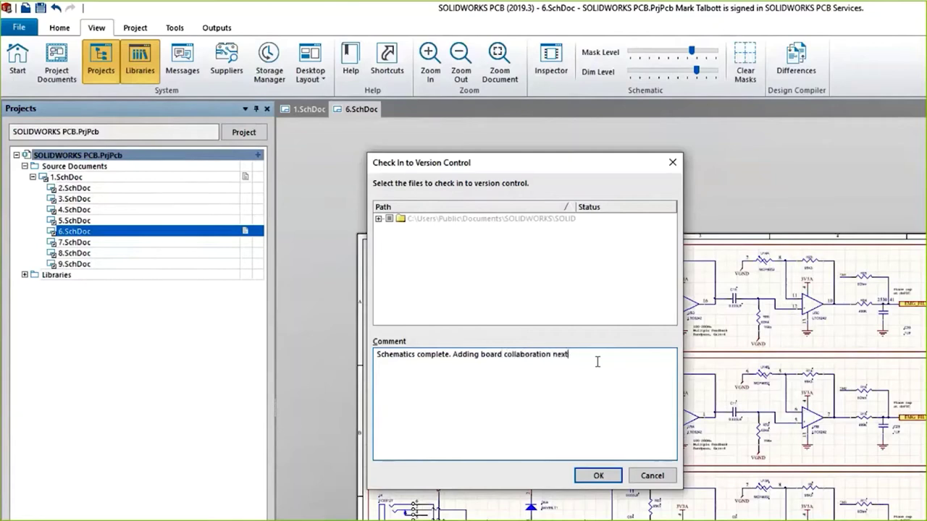
pyautogui.click(598, 476)
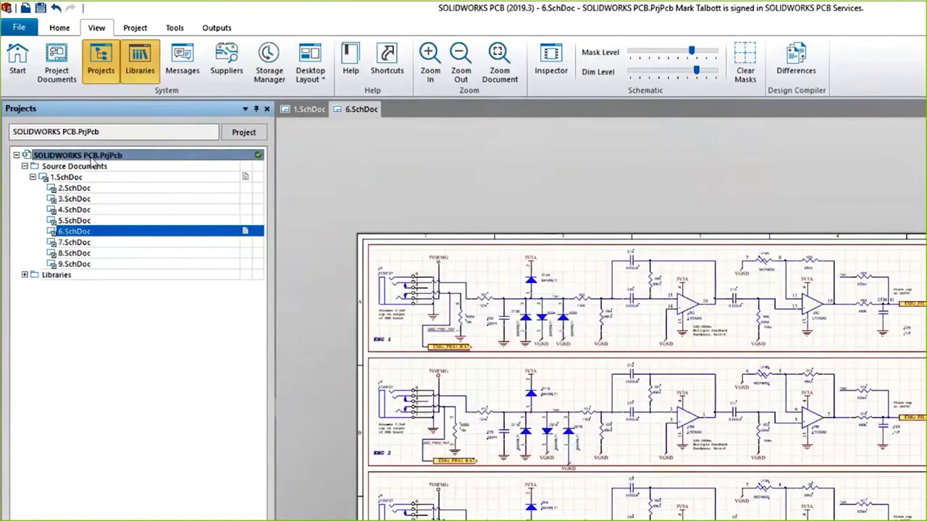
# - Preview the pulled board outline change and accept all mechanical collaboration changes into PCB1.SWPcbDoc
pyautogui.rightClick(93, 160)
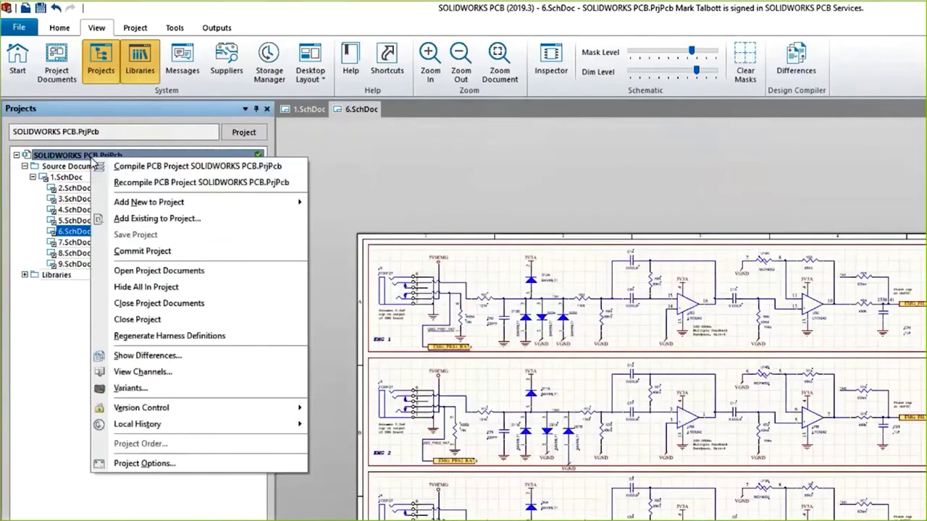
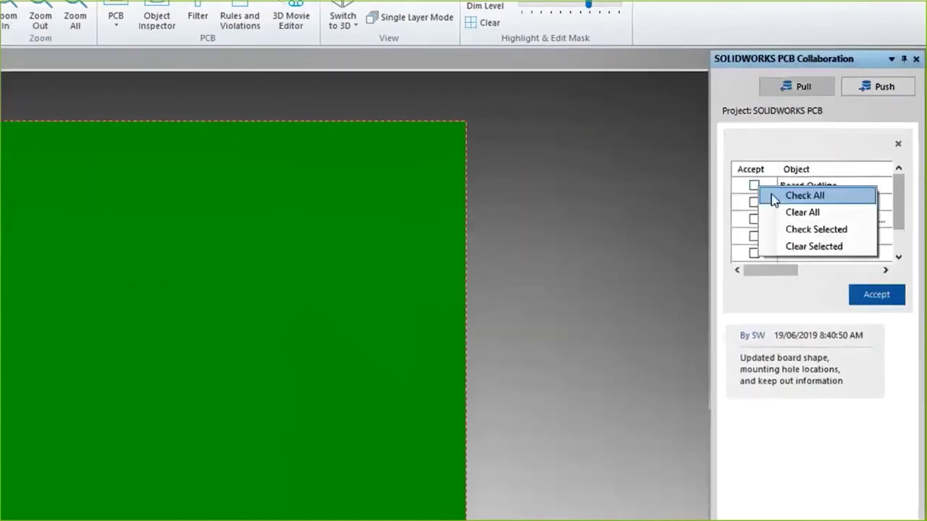
pyautogui.click(811, 186)
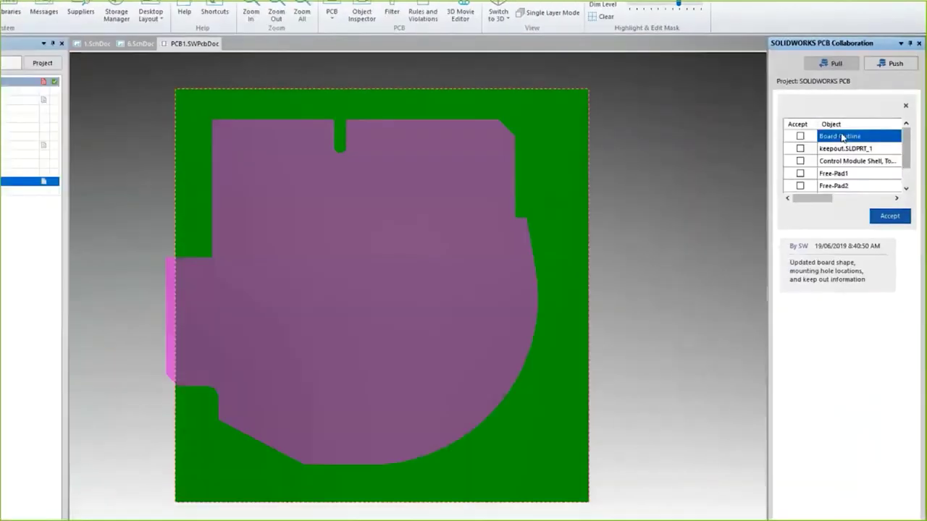
pyautogui.rightClick(811, 141)
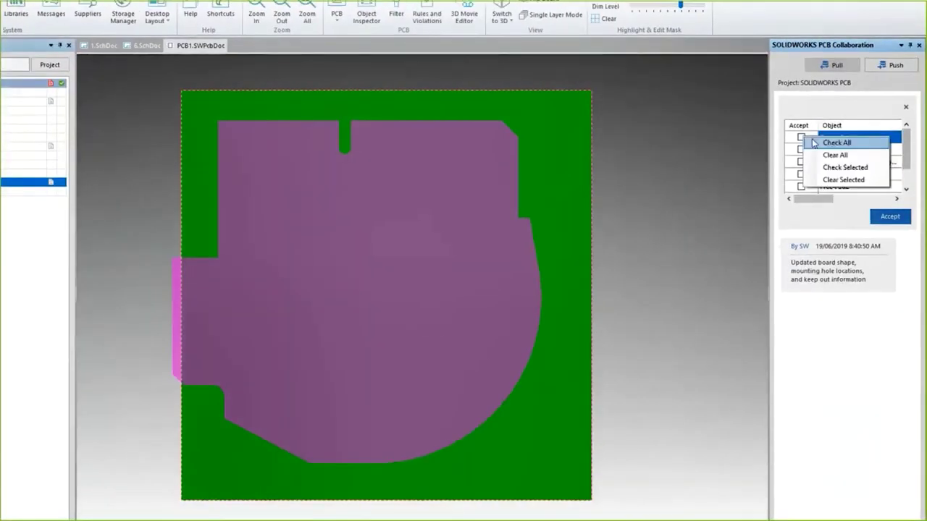
pyautogui.click(814, 142)
pyautogui.click(890, 216)
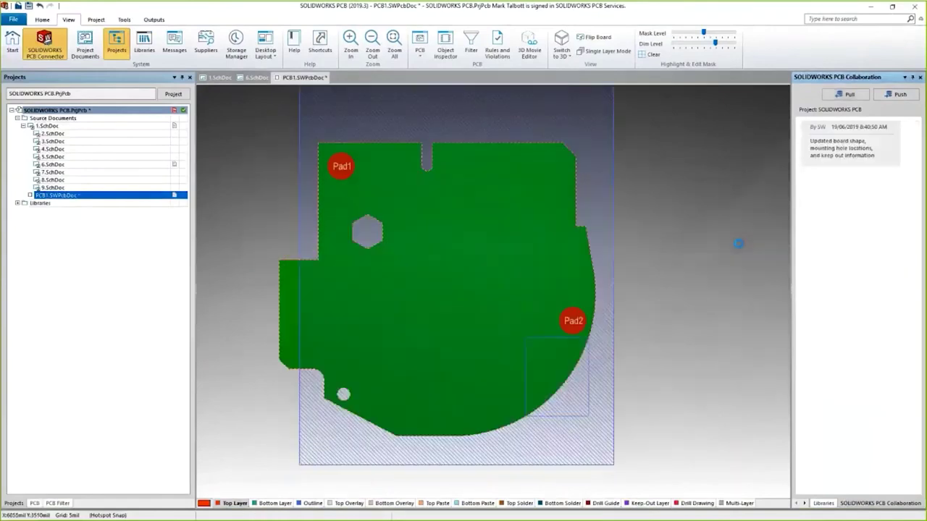
# - Inspect the board and enclosure in 3D, and return to the 2D layout
pyautogui.press('3')
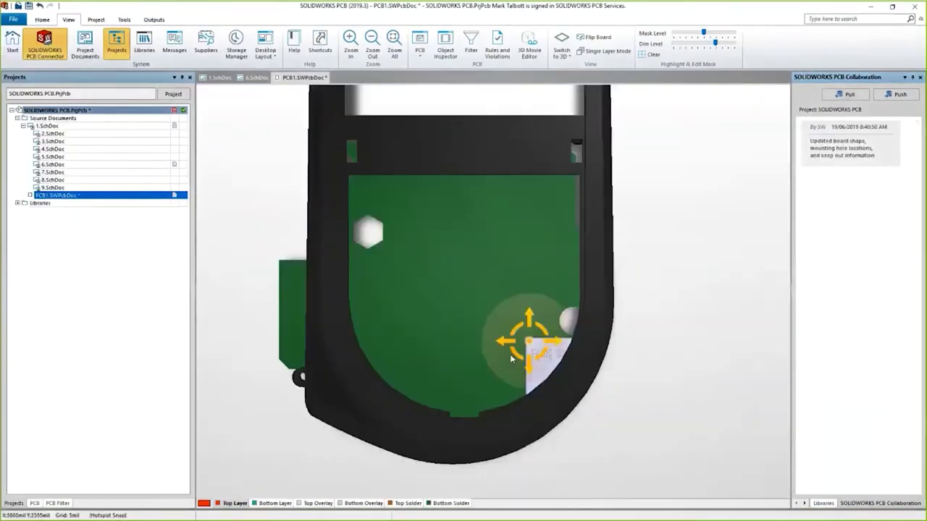
pyautogui.keyDown('shift'); pyautogui.moveTo(513, 355); pyautogui.dragTo(548, 347, button='right'); pyautogui.keyUp('shift')
pyautogui.press('2')
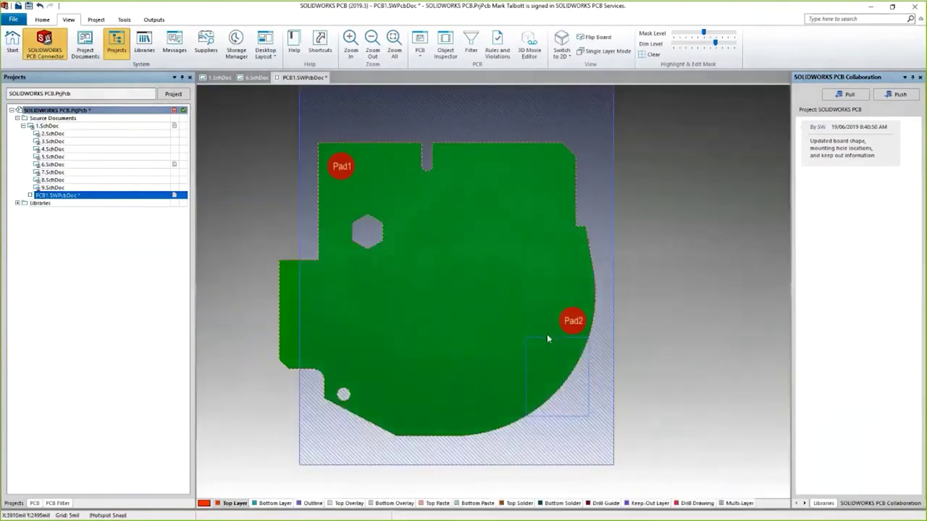
# - Import changes from SOLIDWORKS PCB.PrjPcb into the board and disable all proposed modifications in the Engineering Change Order
pyautogui.keyDown('ctrl'); pyautogui.scroll(-1, 527, 321); pyautogui.keyUp('ctrl')
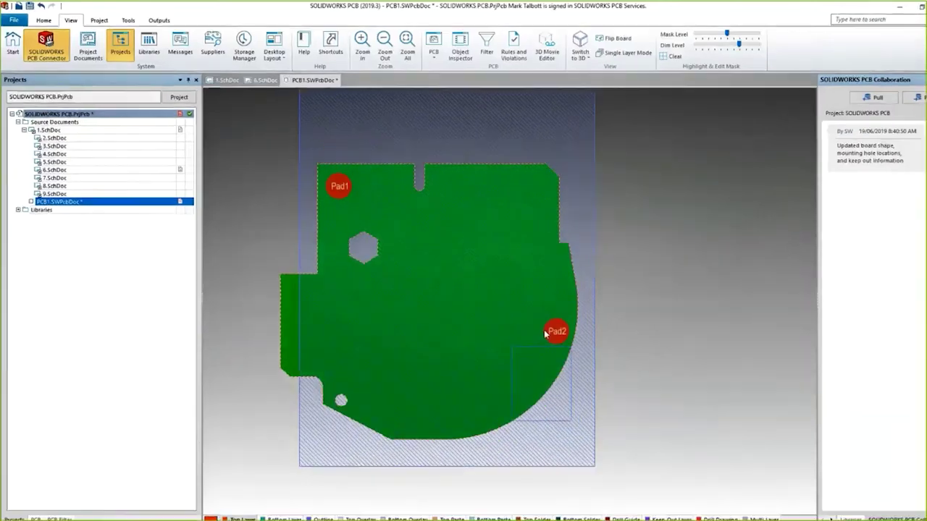
pyautogui.click(42, 19)
pyautogui.click(28, 89)
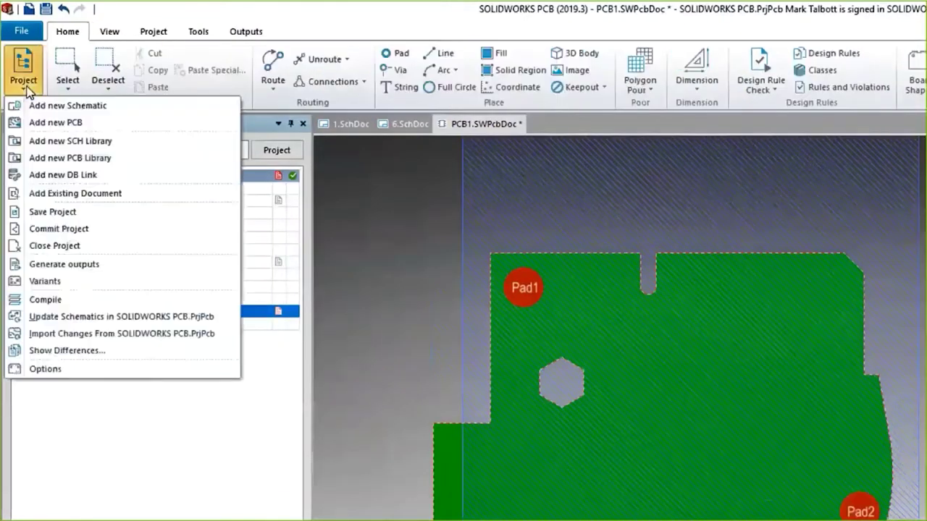
pyautogui.click(57, 338)
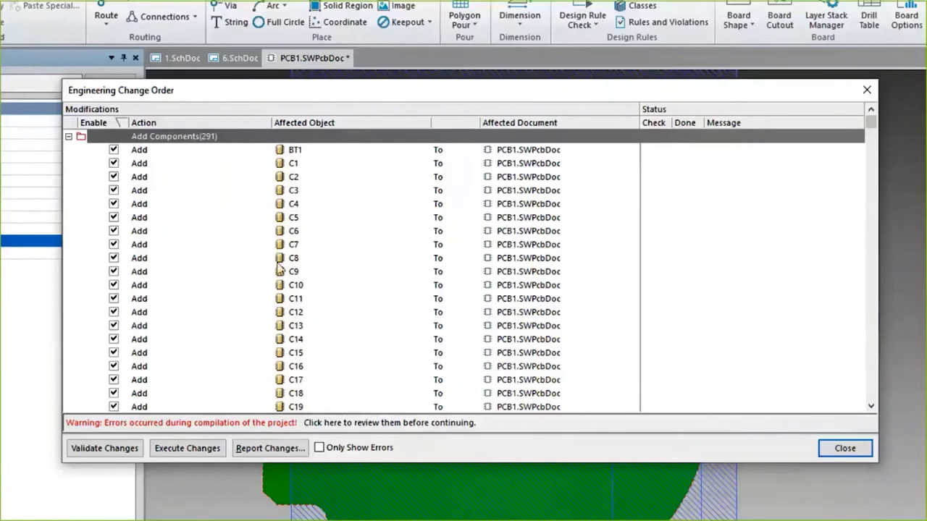
pyautogui.rightClick(295, 246)
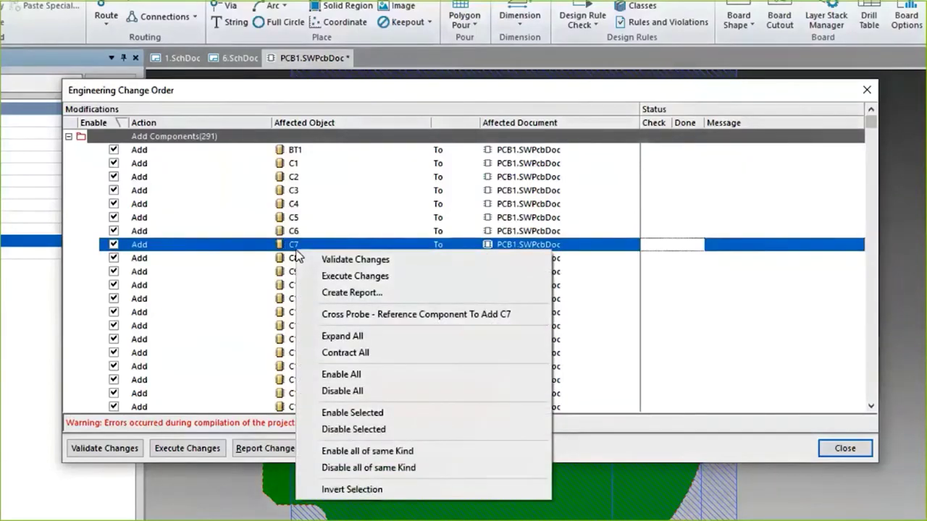
pyautogui.click(361, 395)
# - Enable only the component additions J1 through JP1 and execute them on PCB1.SWPcbDoc
pyautogui.scroll(-20, 352, 302)
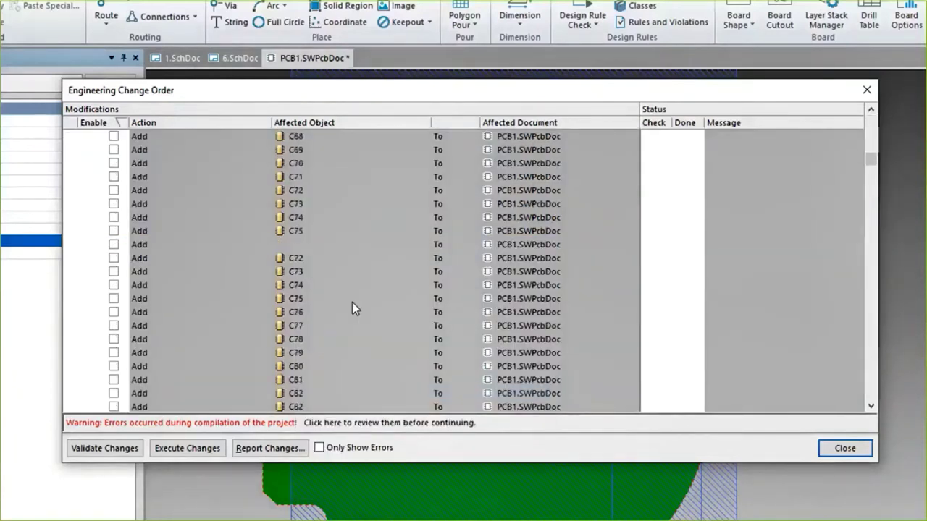
pyautogui.scroll(-13, 352, 302)
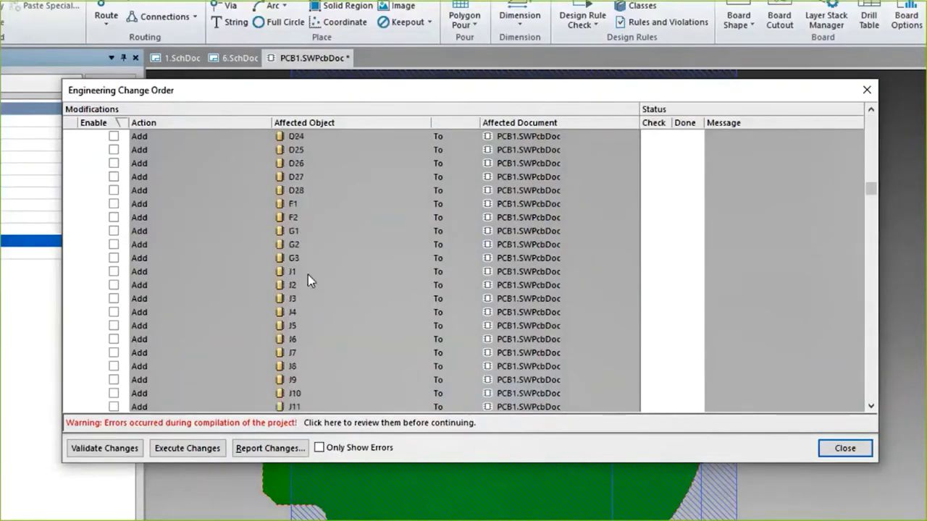
pyautogui.click(308, 275)
pyautogui.scroll(-2, 308, 273)
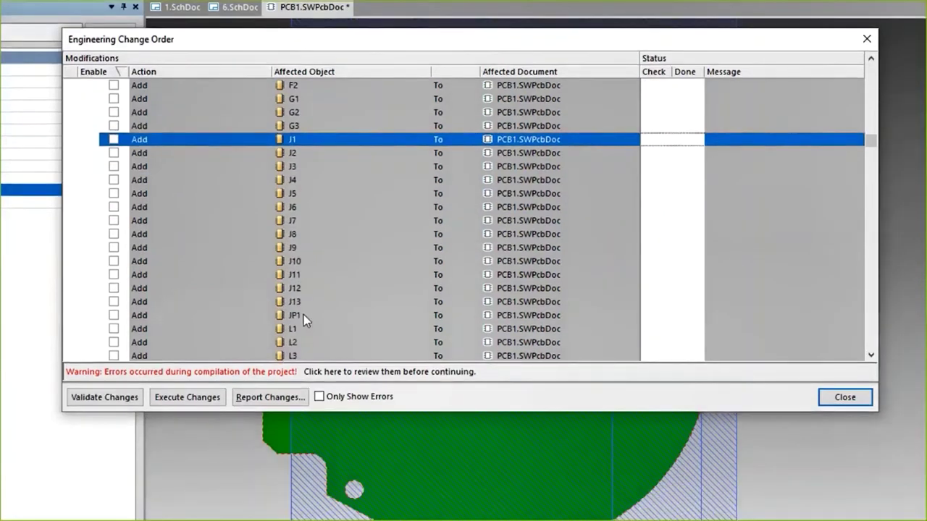
pyautogui.keyDown('shift'); pyautogui.click(305, 366); pyautogui.keyUp('shift')
pyautogui.rightClick(302, 308)
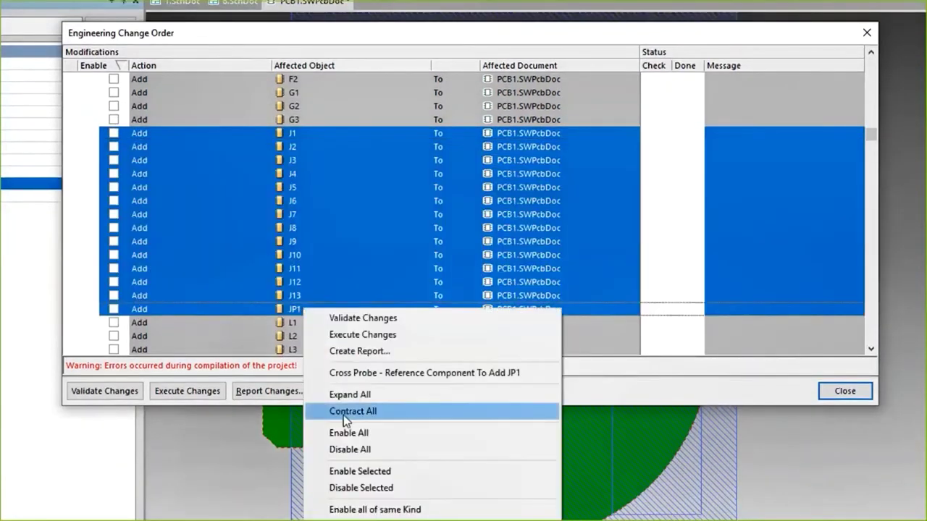
pyautogui.click(360, 471)
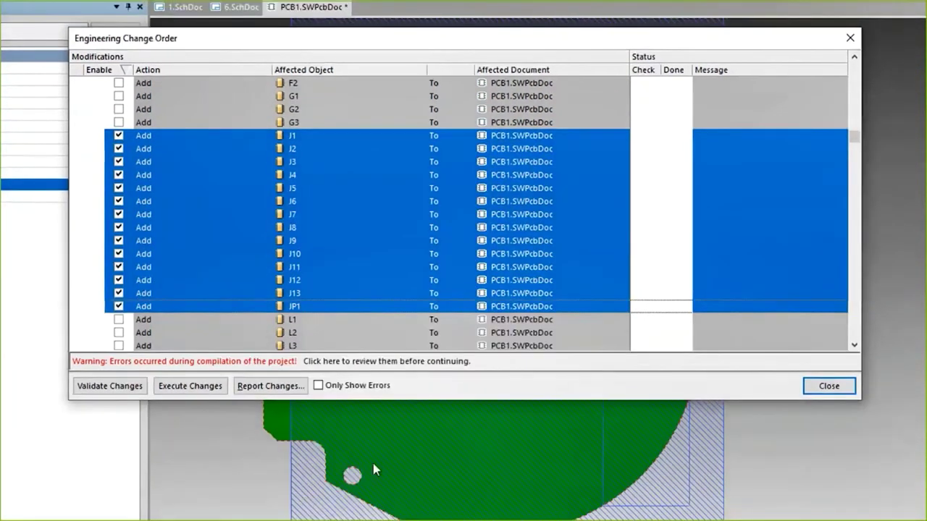
pyautogui.click(187, 391)
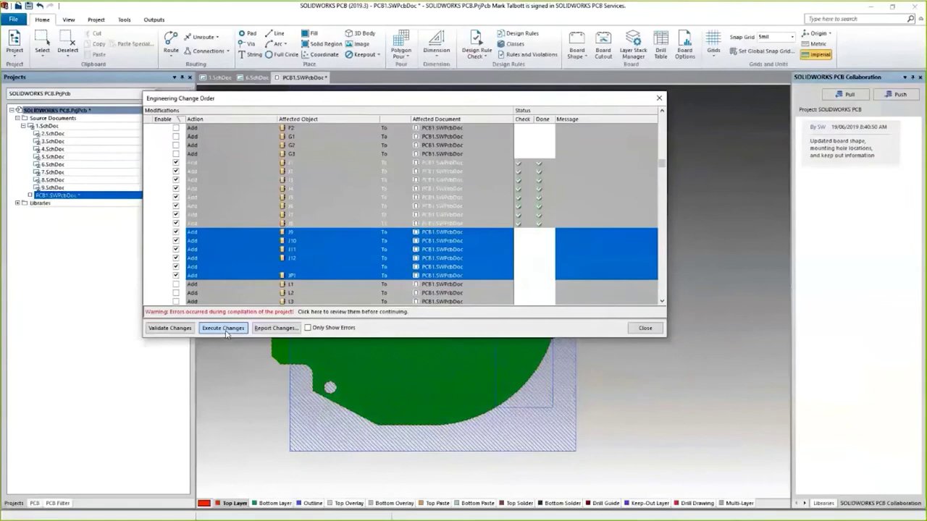
pyautogui.click(644, 328)
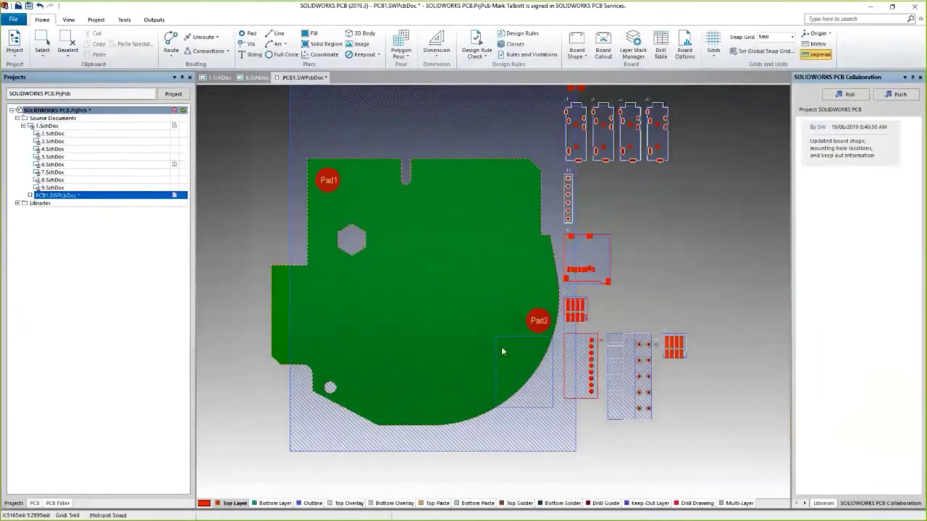
# - Position the single-row pin connector on the board's left tab in 3D, and return to 2D
pyautogui.press('3')
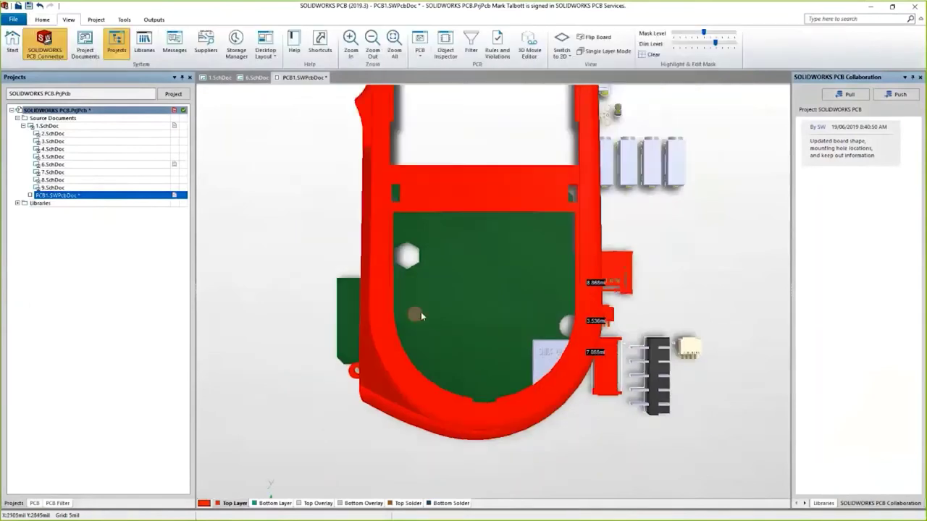
pyautogui.keyDown('ctrl'); pyautogui.scroll(-2, 479, 349); pyautogui.keyUp('ctrl')
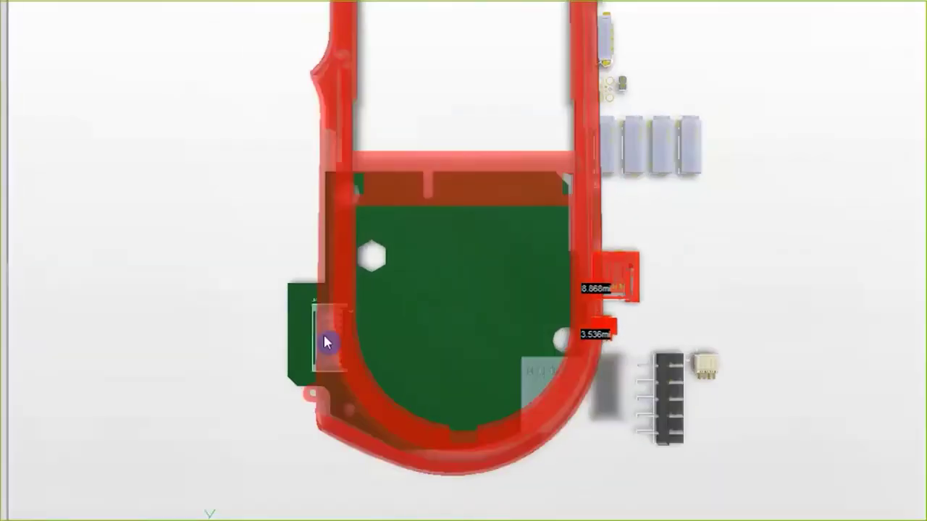
pyautogui.press('2')
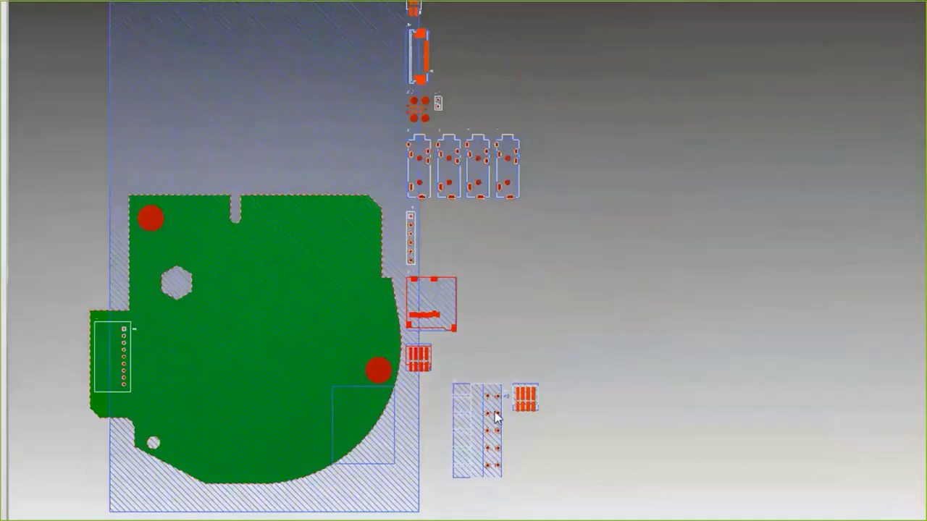
# - Rotate the ten-pin connector J2 and place it at the board's upper edge, with its pins facing outward
pyautogui.press('space')
pyautogui.press('space')
pyautogui.press('space')
pyautogui.press('space')
pyautogui.press('space')
pyautogui.press('space')
pyautogui.moveTo(496, 416); pyautogui.dragTo(305, 231)
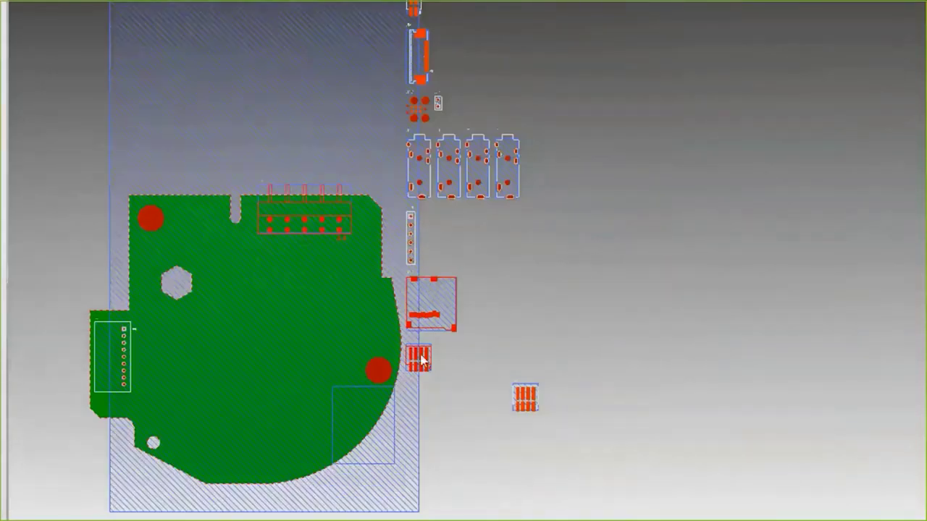
# - Place connector J10 near the board's lower-left edge, J8 near the lower-right mounting hole and card socket J13 near the right edge
pyautogui.moveTo(418, 358); pyautogui.dragTo(179, 403)
pyautogui.moveTo(524, 398); pyautogui.dragTo(337, 399)
pyautogui.moveTo(432, 319); pyautogui.dragTo(349, 297)
# - Place the four jacks rotated in a column mid-board, header J11 to their lower right, and the remaining connectors J3, J9, J12 and JP1 nearby
pyautogui.moveTo(604, 243); pyautogui.dragTo(230, 369)
pyautogui.press('space')
pyautogui.moveTo(411, 240); pyautogui.dragTo(300, 398)
pyautogui.scroll(2, 474, 288)
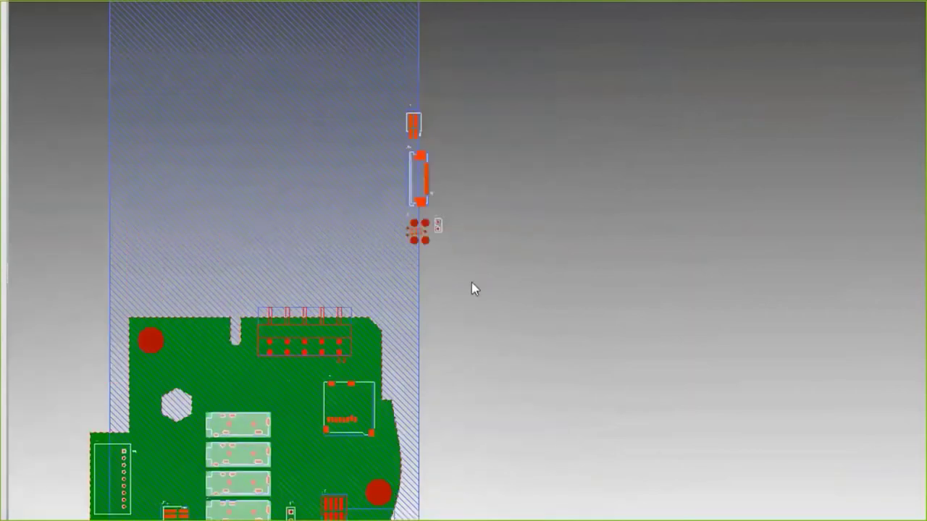
pyautogui.moveTo(471, 289); pyautogui.dragTo(289, 385)
pyautogui.scroll(-2, 527, 465)
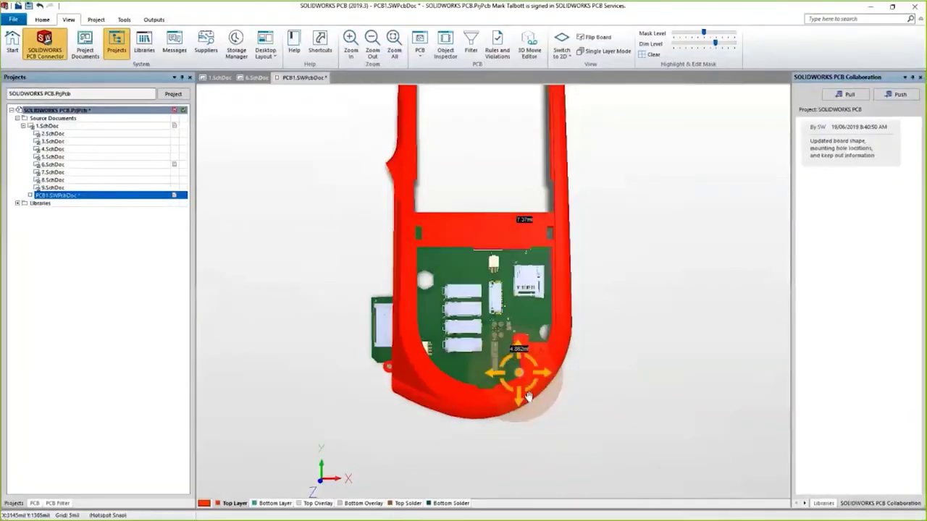
# - In 3D, move connector J8 upward, clear of the component barrier near the right mounting hole
pyautogui.keyDown('shift'); pyautogui.moveTo(528, 397); pyautogui.dragTo(685, 358, button='right'); pyautogui.keyUp('shift')
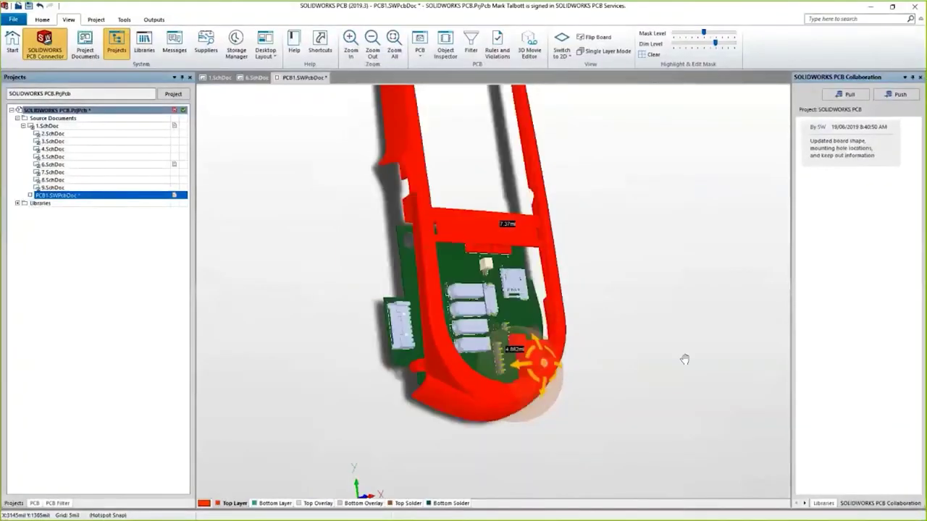
pyautogui.keyDown('ctrl'); pyautogui.scroll(-2, 517, 337); pyautogui.keyUp('ctrl')
pyautogui.keyDown('ctrl'); pyautogui.scroll(9, 521, 331); pyautogui.keyUp('ctrl')
pyautogui.moveTo(515, 369); pyautogui.dragTo(516, 272)
pyautogui.keyDown('ctrl'); pyautogui.scroll(-2, 549, 349); pyautogui.keyUp('ctrl')
pyautogui.keyDown('ctrl'); pyautogui.scroll(-4, 549, 349); pyautogui.keyUp('ctrl')
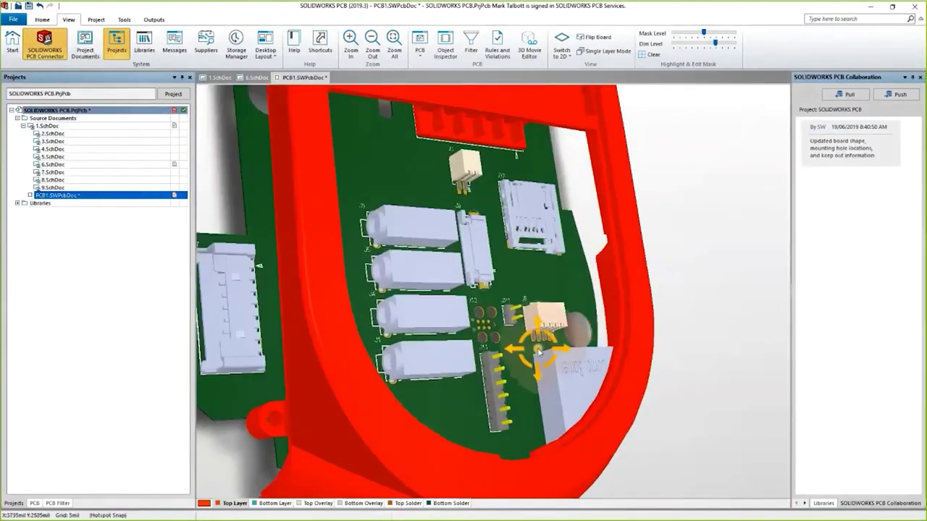
# - Viewing the 3D board straight on, move J3 above the jack column and shift J2 slightly down from the enclosure's crossbar
pyautogui.press('0')
pyautogui.moveTo(471, 164); pyautogui.dragTo(384, 176)
pyautogui.moveTo(476, 133); pyautogui.dragTo(484, 162)
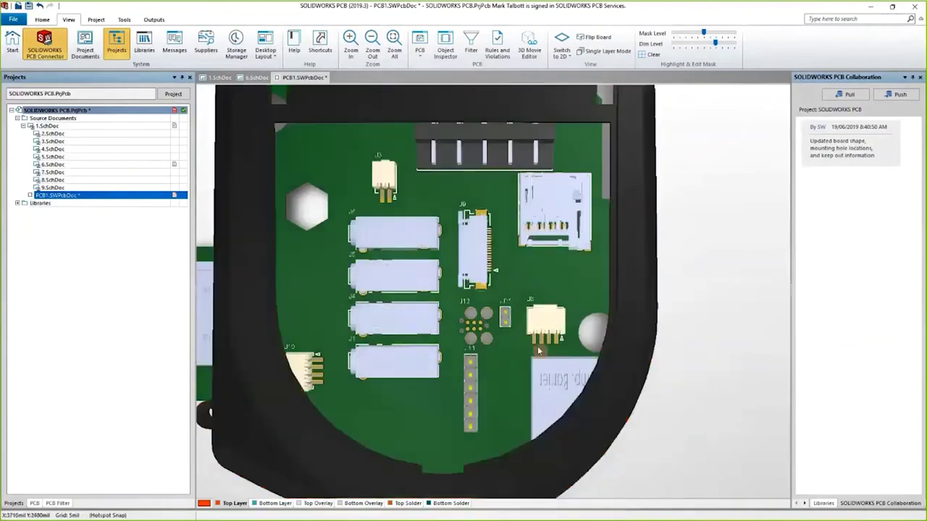
pyautogui.keyDown('ctrl'); pyautogui.scroll(-4, 533, 348); pyautogui.keyUp('ctrl')
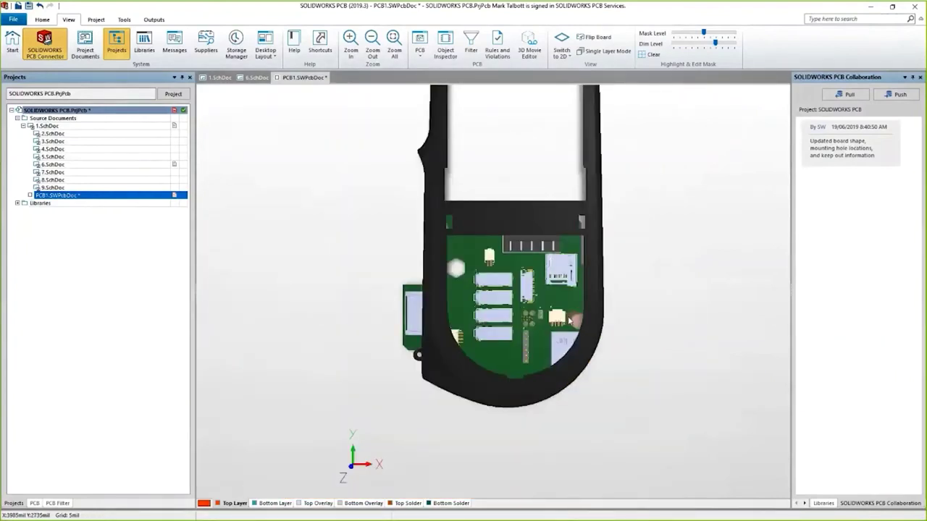
# - Return to 2D and push the board with the comment "Please locate critical components in assembly on mechanical side", confirming the hole identifier update
pyautogui.press('2')
pyautogui.click(898, 94)
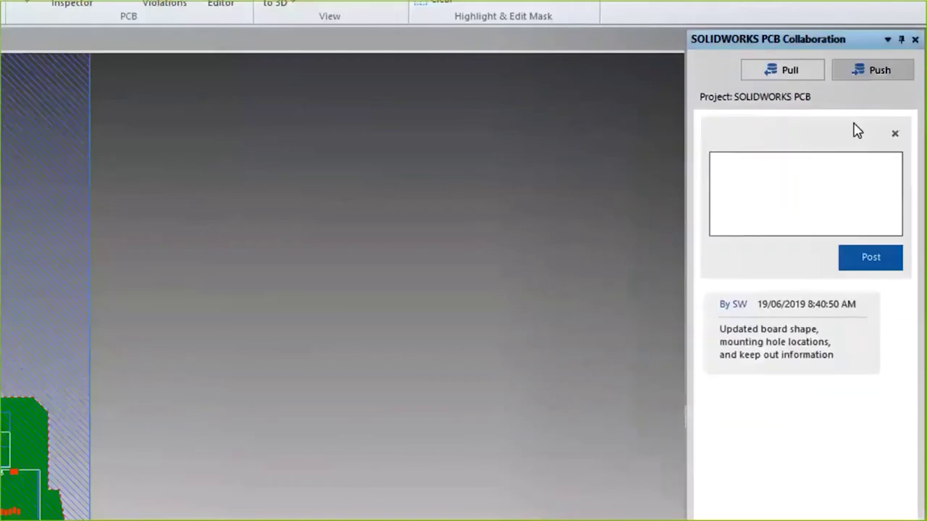
pyautogui.click(899, 178)
pyautogui.write('Please locate c')
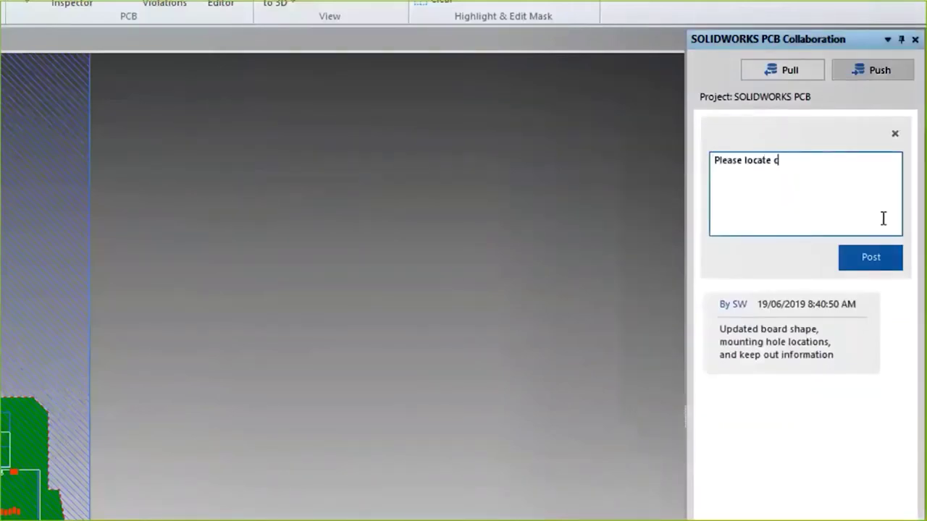
pyautogui.write('ritical components in asse')
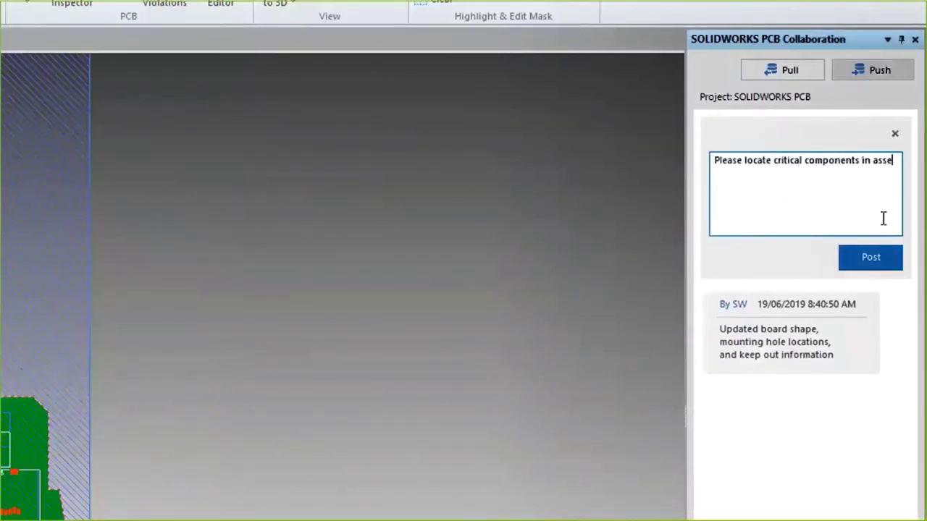
pyautogui.write('mbly on mechan')
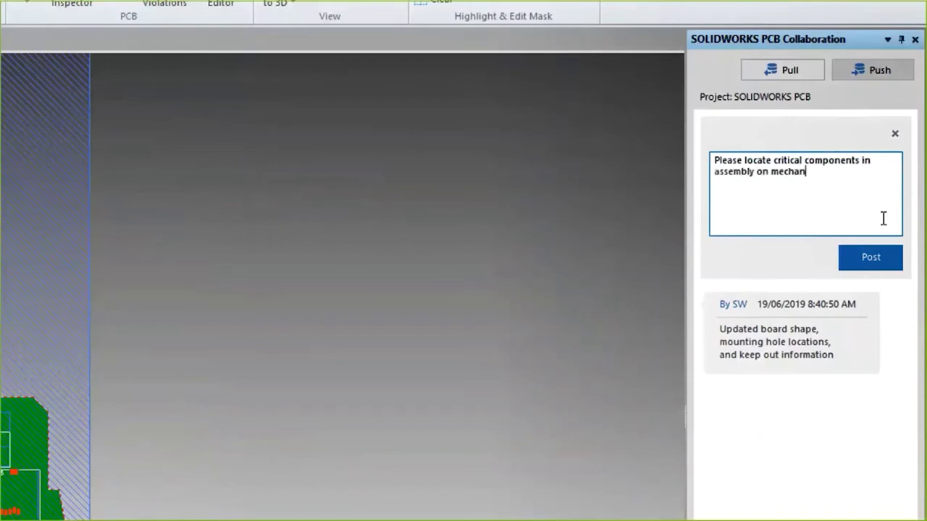
pyautogui.write('ical side')
pyautogui.click(868, 259)
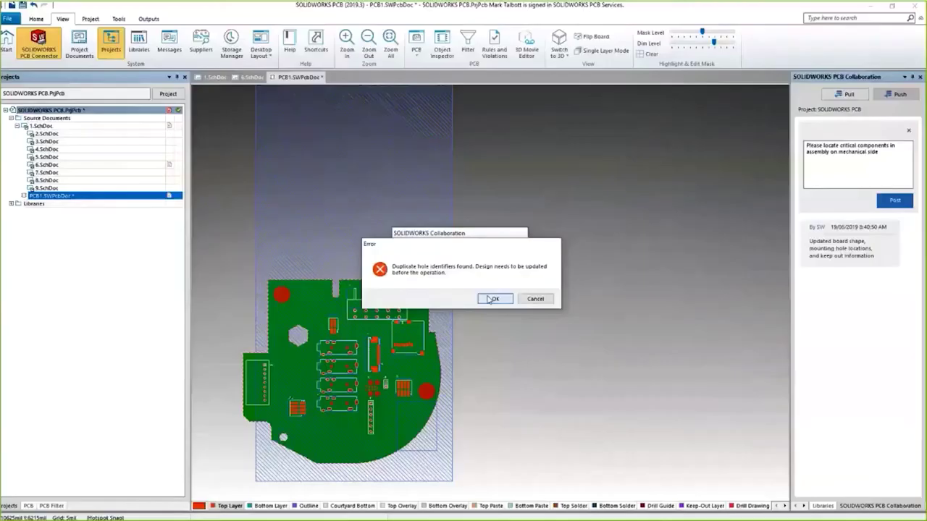
pyautogui.click(489, 297)
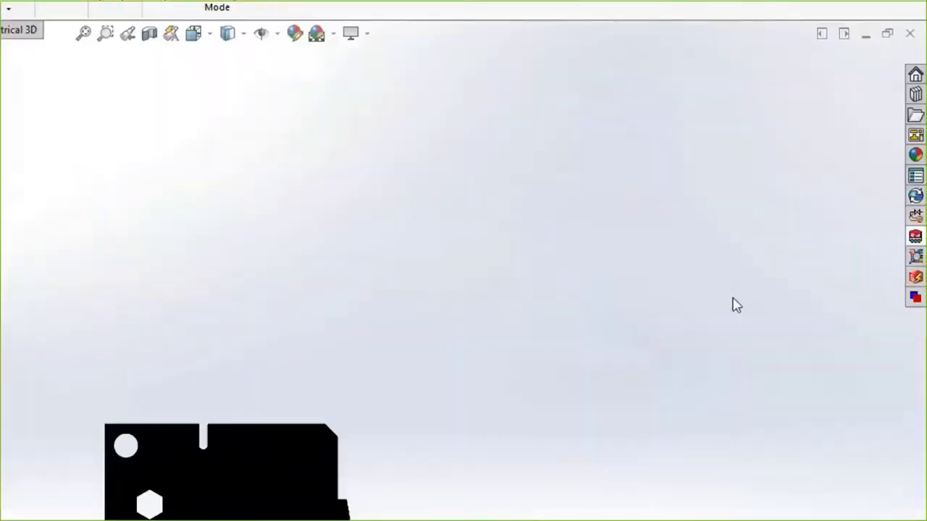
# - In SOLIDWORKS, view the incoming PCB changes and accept all of them into the board assembly
pyautogui.click(917, 215)
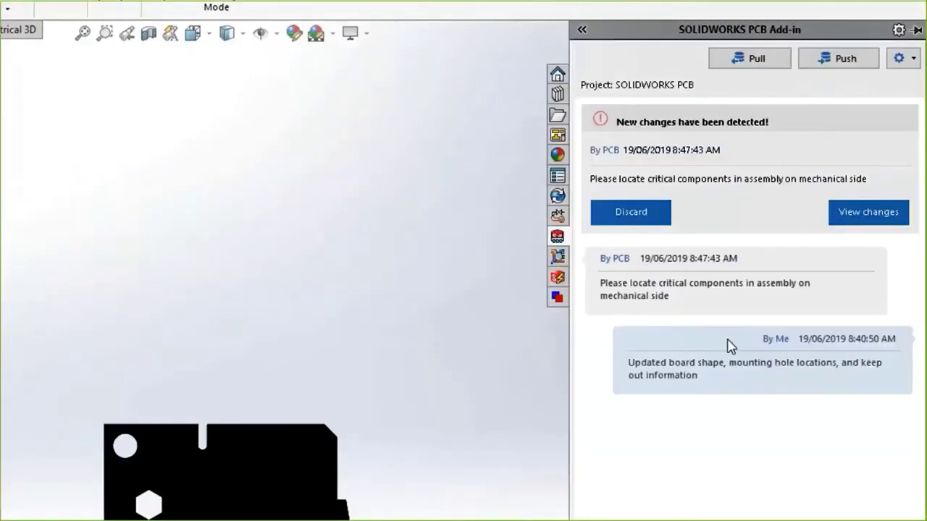
pyautogui.click(871, 212)
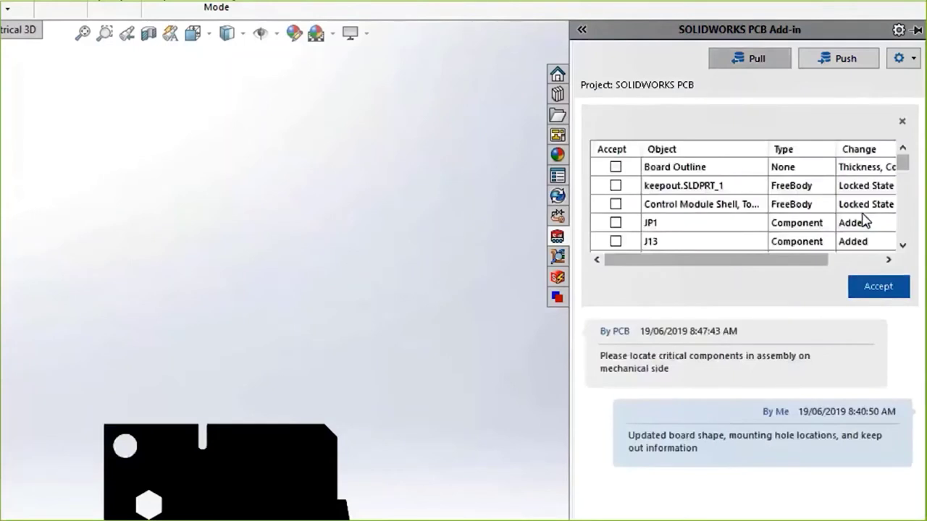
pyautogui.rightClick(627, 168)
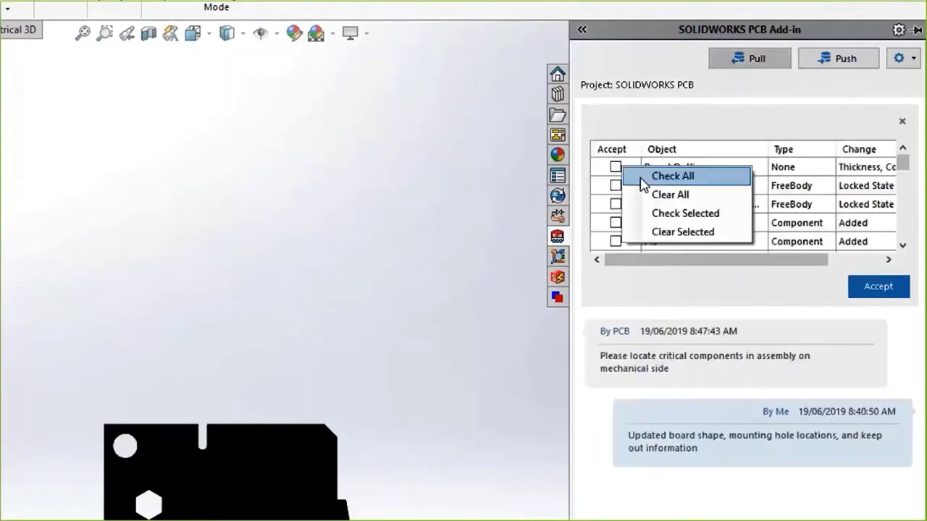
pyautogui.click(673, 176)
pyautogui.click(884, 269)
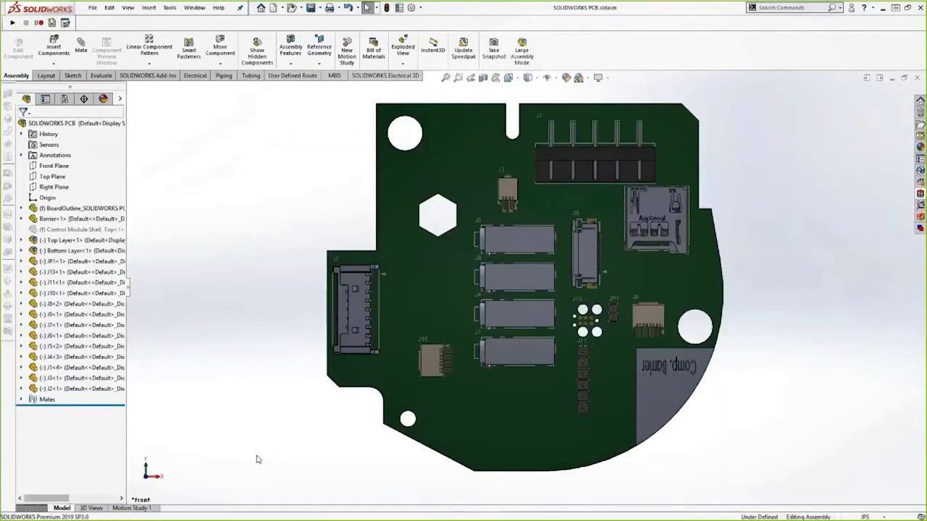
# - Switch to the Myomo Grasping Assembly in front view and hide the control module's covers over the circuit board
pyautogui.hotkey('ctrl', 'Tab')
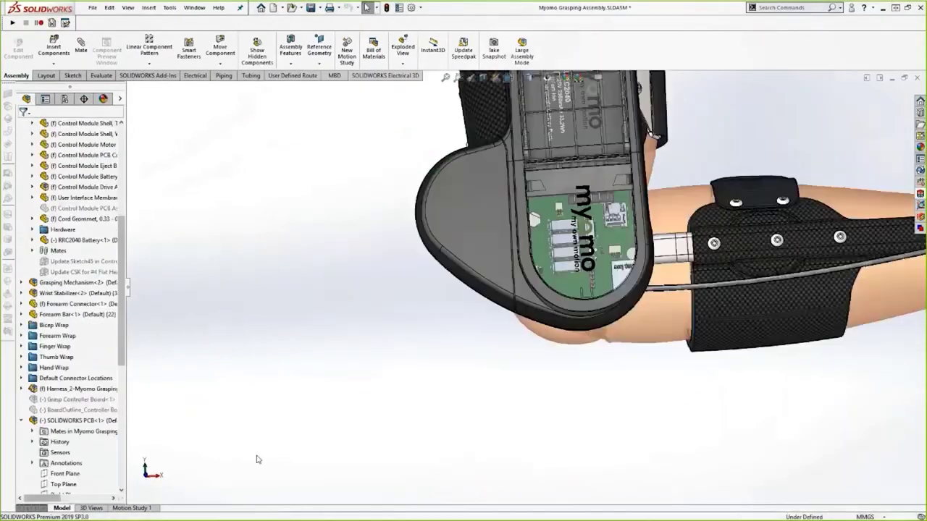
pyautogui.scroll(3, 345, 428)
pyautogui.hotkey('ctrl', '1')
pyautogui.scroll(-6, 411, 333)
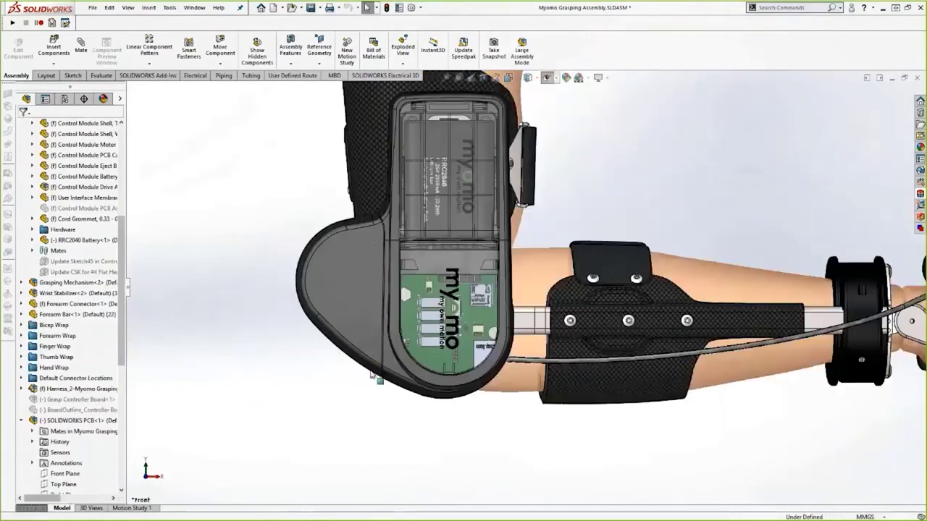
pyautogui.press('Tab')
pyautogui.press('Tab')
pyautogui.press('Tab')
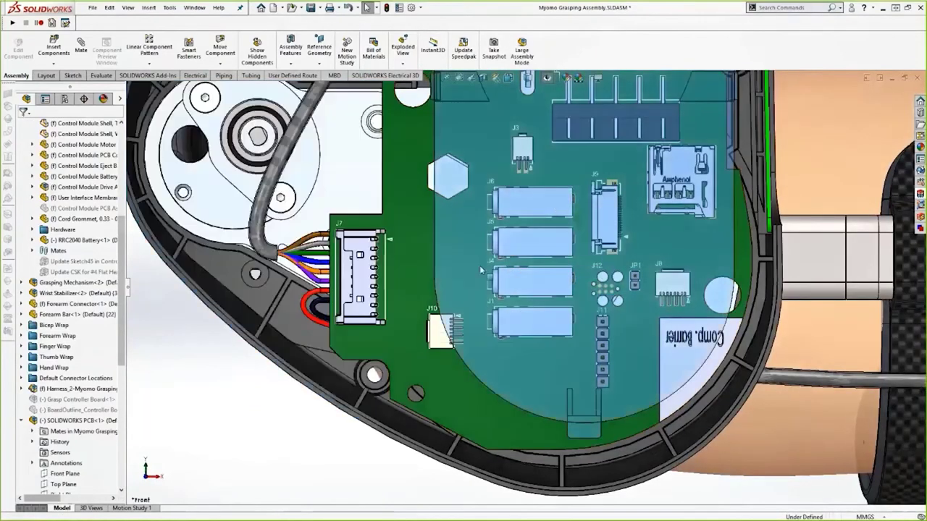
# - Edit the SOLIDWORKS PCB subassembly in context and move connector J2 up over the board's edge to meet the battery contacts
pyautogui.scroll(4, 456, 293)
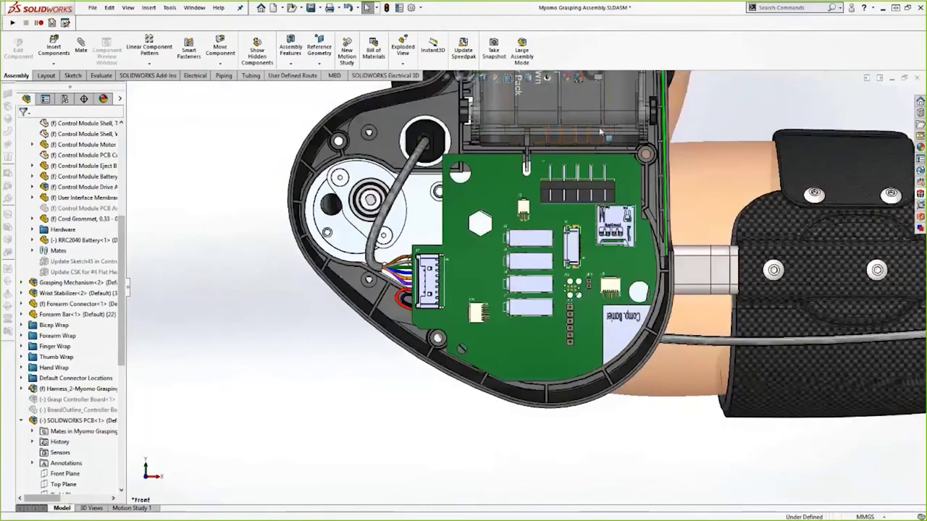
pyautogui.scroll(-6, 572, 188)
pyautogui.click(80, 420)
pyautogui.rightClick(80, 420)
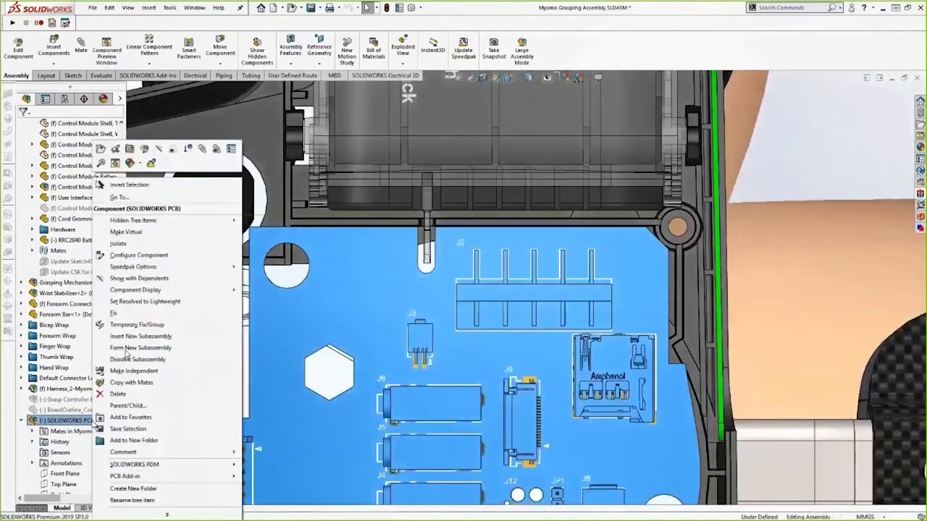
pyautogui.click(144, 151)
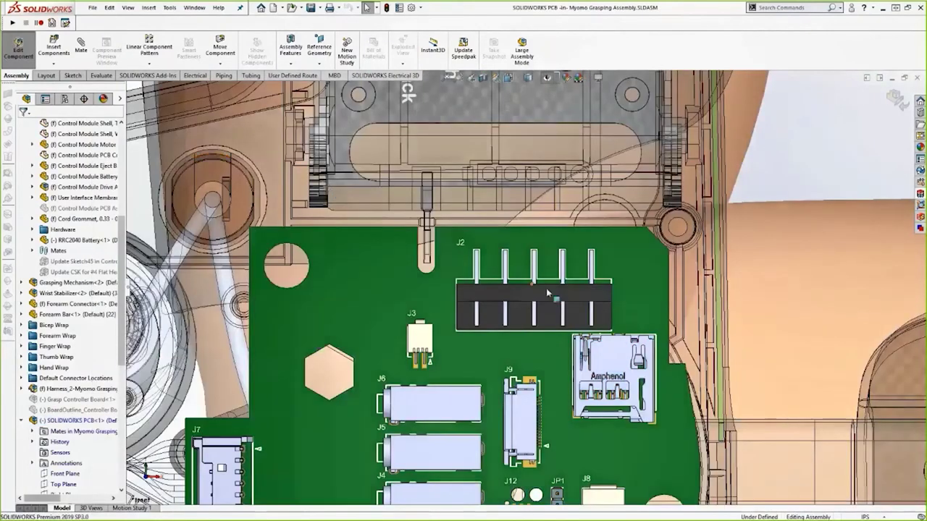
pyautogui.moveTo(550, 296); pyautogui.dragTo(551, 220)
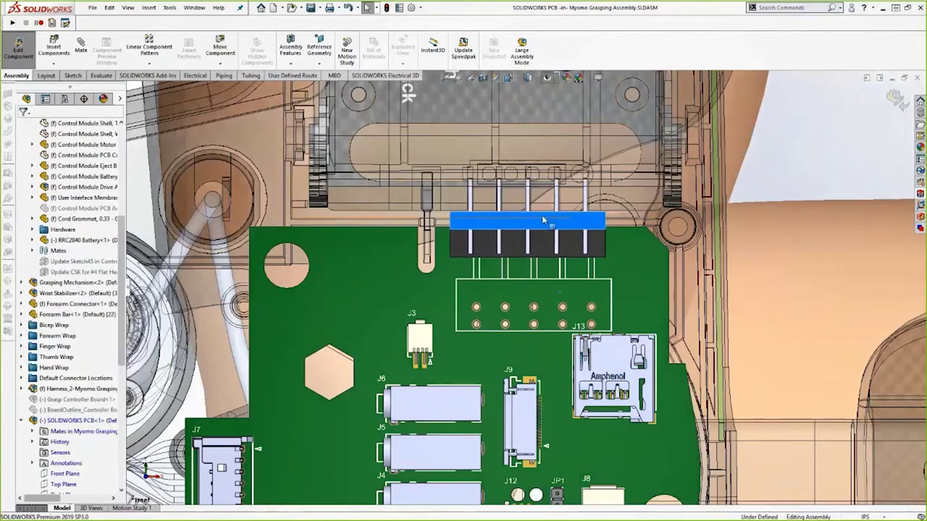
# - Hide the board body and move connector J7 up to its mating harness plug and J10 left toward its mating connector
pyautogui.scroll(2, 543, 220)
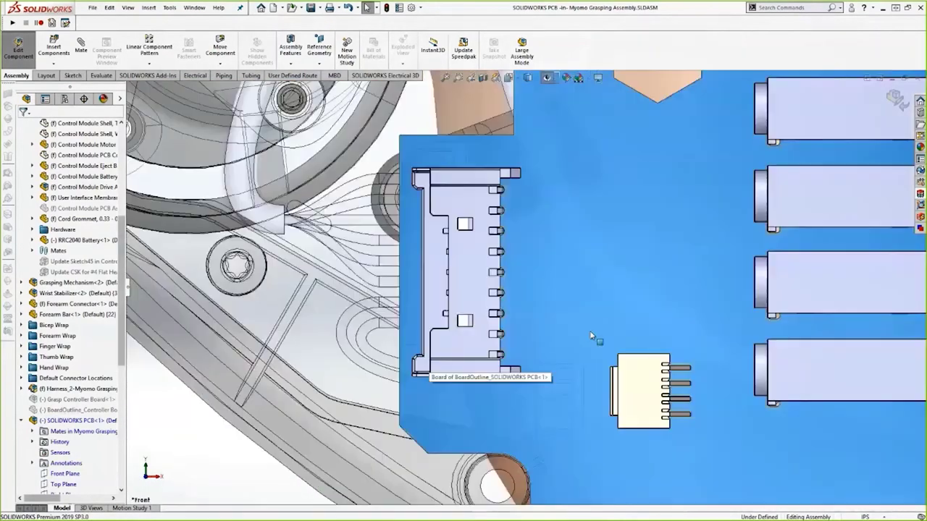
pyautogui.press('Tab')
pyautogui.moveTo(478, 368); pyautogui.dragTo(478, 338)
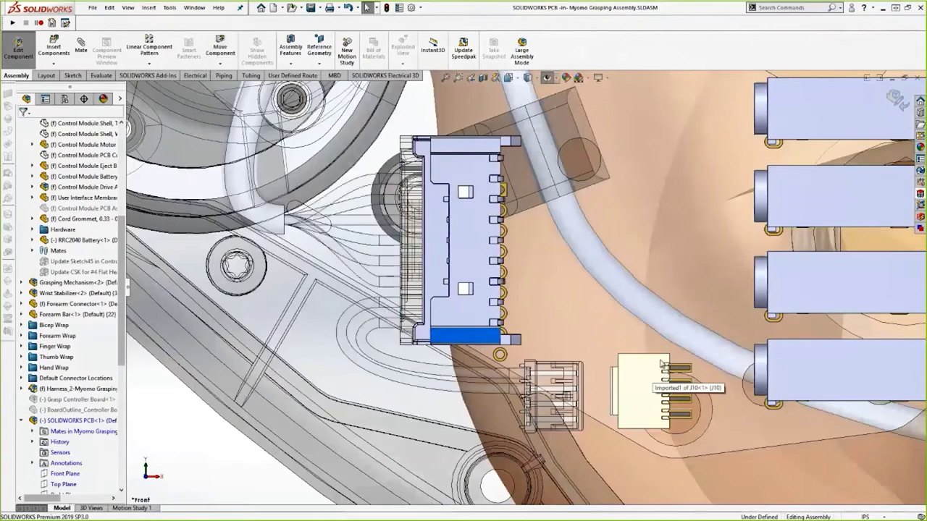
pyautogui.moveTo(646, 364); pyautogui.dragTo(580, 367)
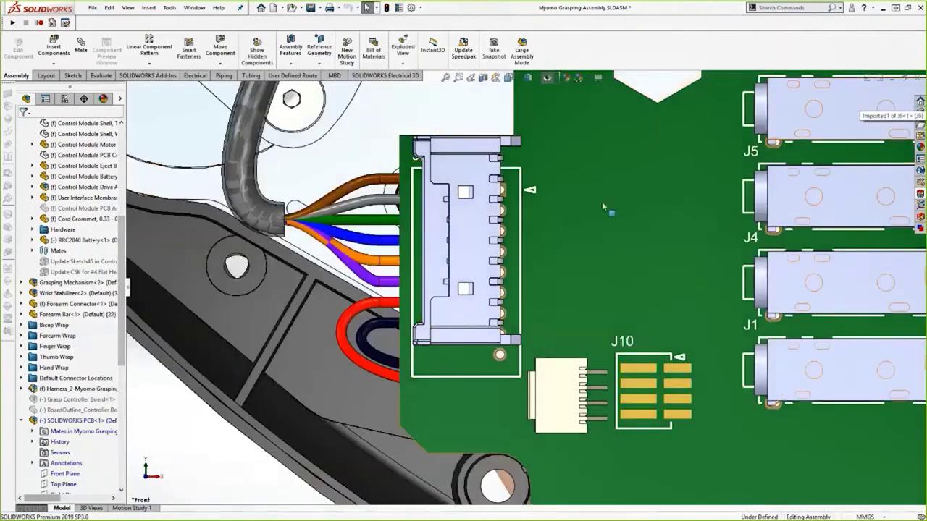
# - Fit the whole arm assembly in view, show the hidden control module covers again and save the assembly
pyautogui.press('f')
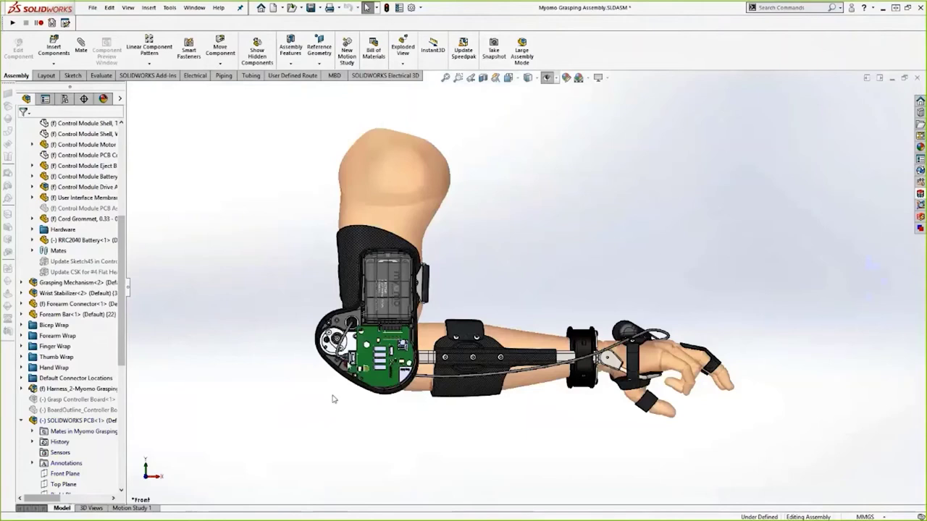
pyautogui.click(335, 364)
pyautogui.hotkey('shift', 'Tab')
pyautogui.hotkey('shift', 'Tab')
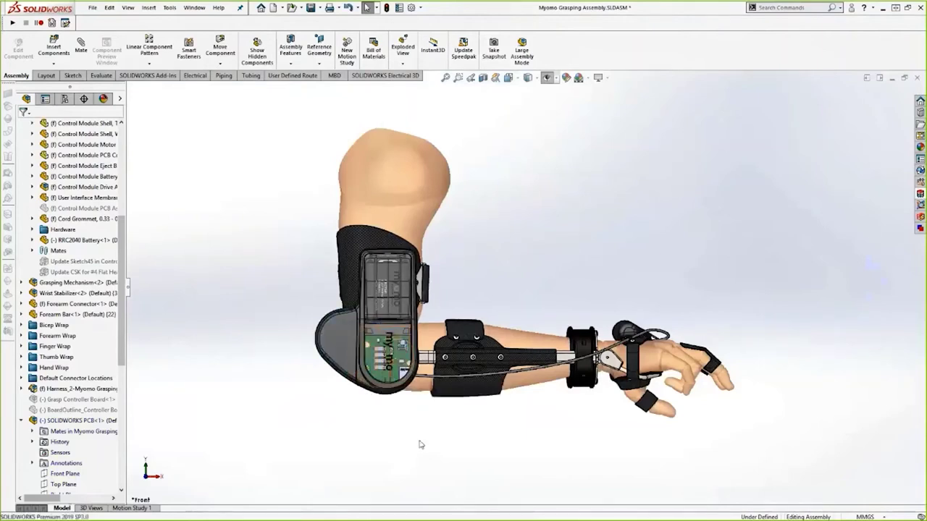
pyautogui.hotkey('ctrl', 's')
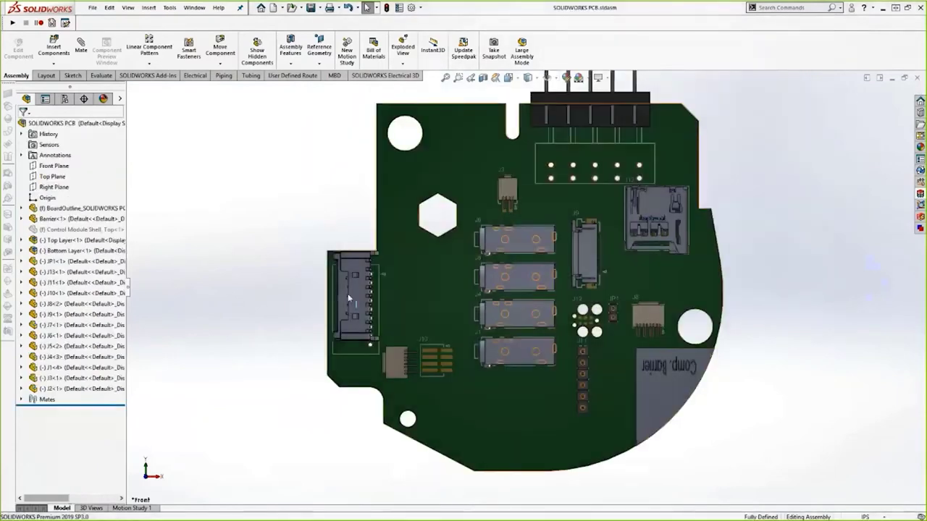
# - In the SOLIDWORKS PCB assembly, flip connectors J7 and J10 to the opposite side of the board
pyautogui.rightClick(364, 291)
pyautogui.moveTo(442, 500)
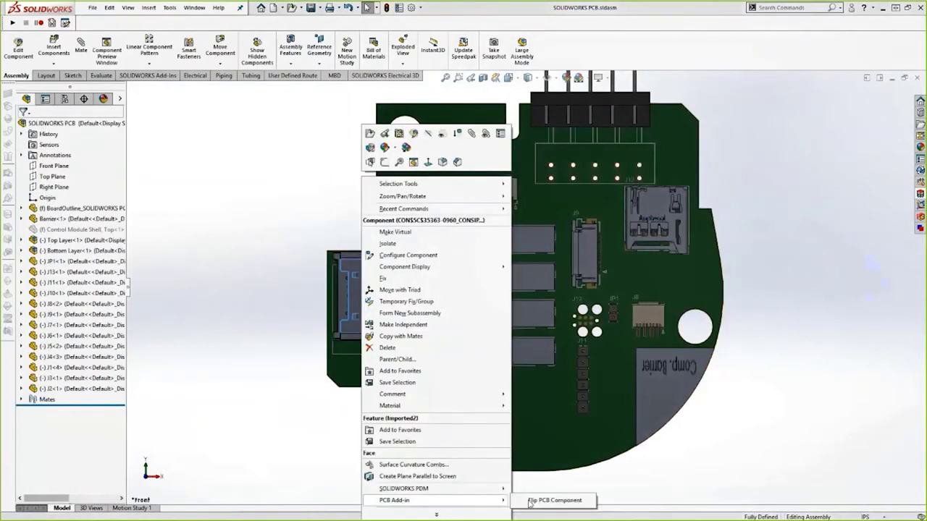
pyautogui.click(540, 499)
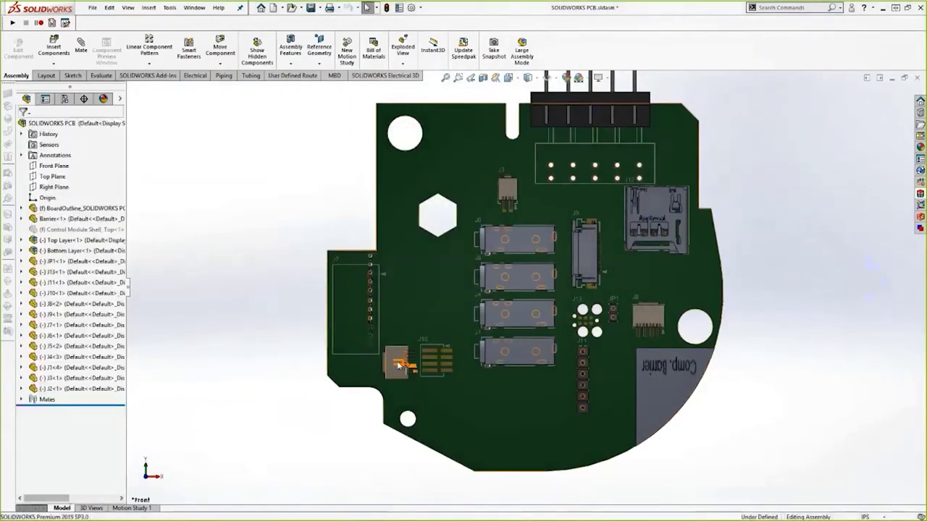
pyautogui.rightClick(397, 365)
pyautogui.click(395, 365)
pyautogui.rightClick(396, 365)
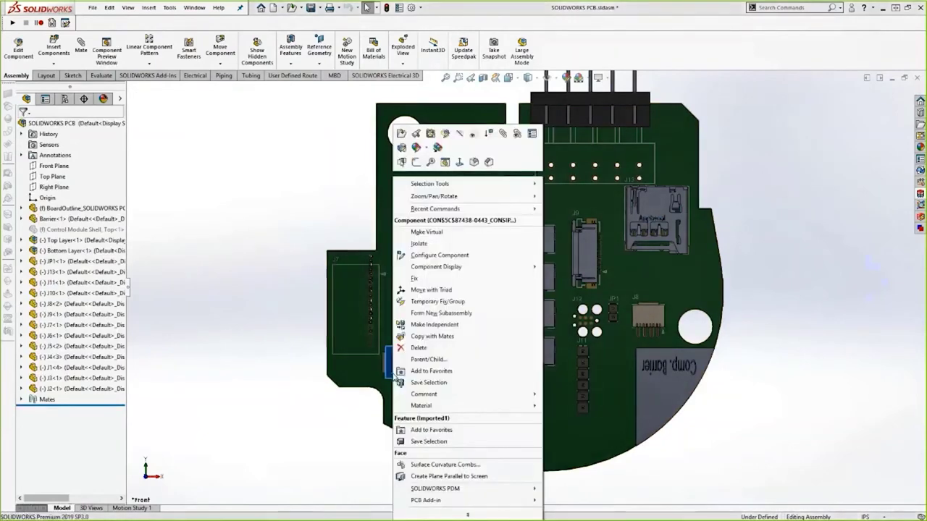
pyautogui.moveTo(471, 500)
pyautogui.click(571, 501)
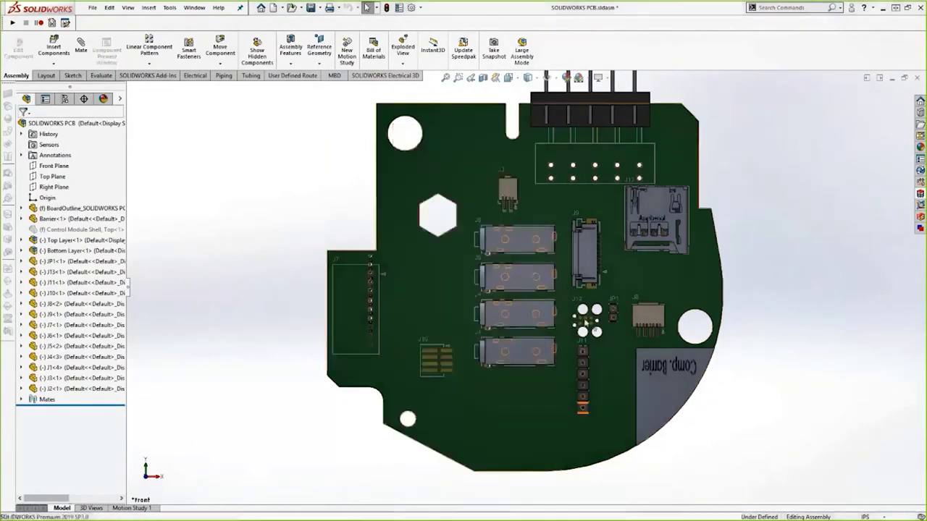
# - Flip connector J2 to the opposite side of the board and fix it in position
pyautogui.click(581, 117)
pyautogui.rightClick(581, 118)
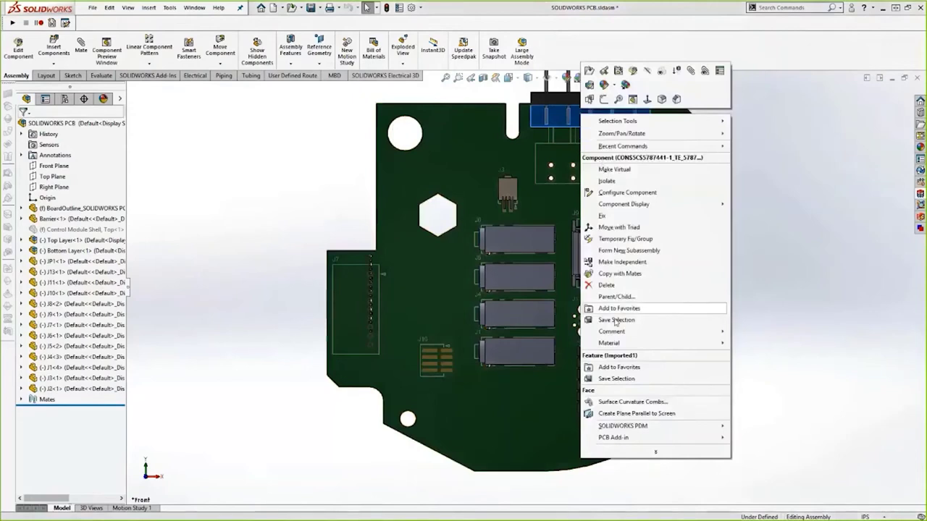
pyautogui.moveTo(687, 437)
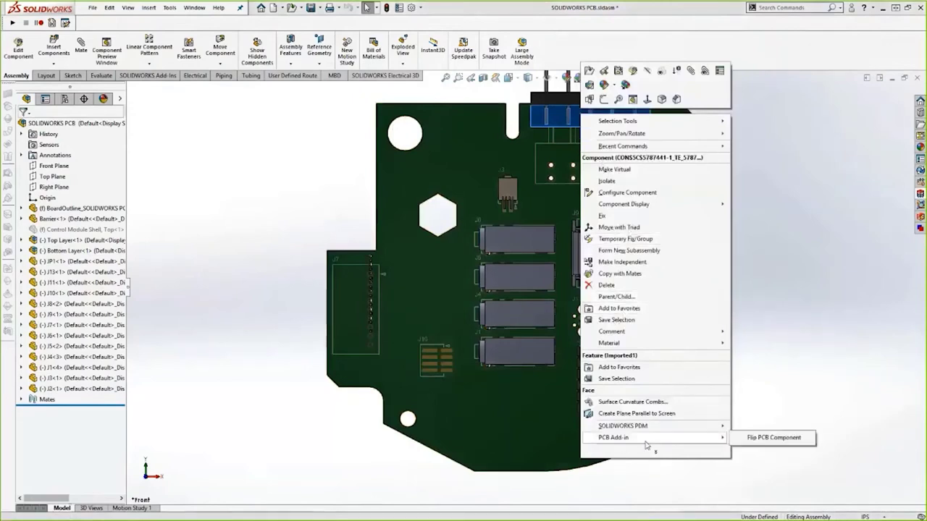
pyautogui.click(761, 439)
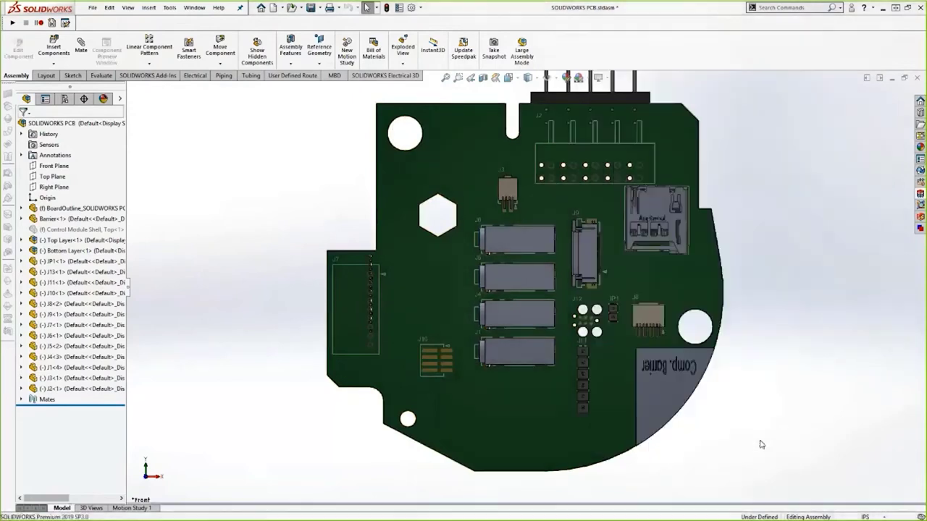
pyautogui.rightClick(641, 97)
pyautogui.click(660, 201)
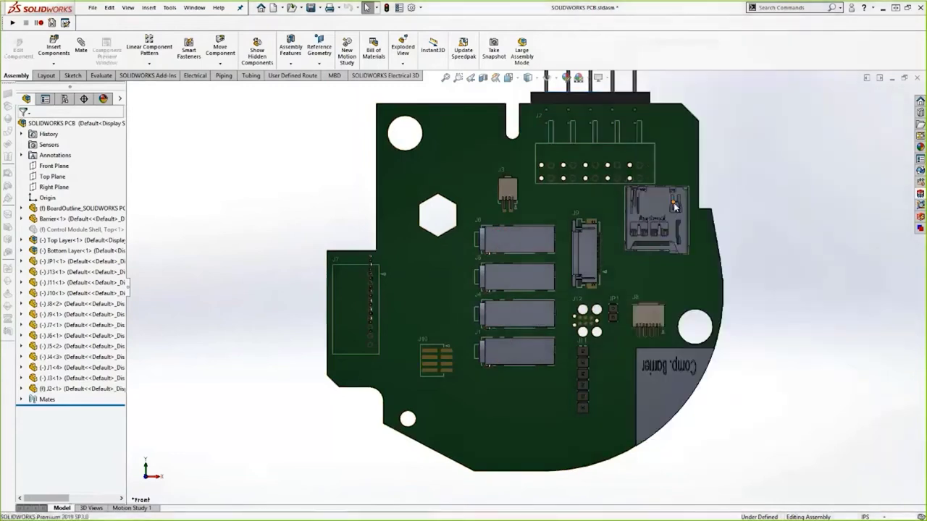
# - Fix connectors J7 and J10 in position on the back side of the board
pyautogui.moveTo(767, 281); pyautogui.dragTo(731, 330, button='right')
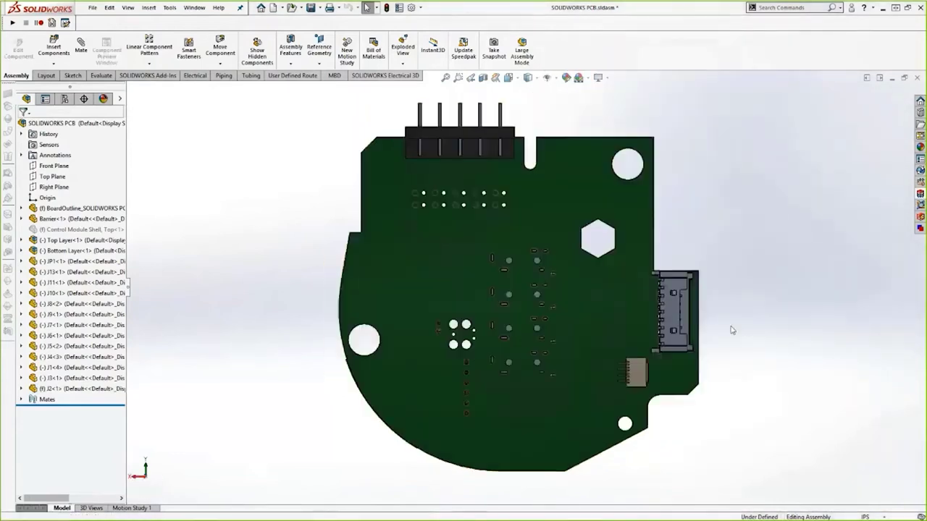
pyautogui.rightClick(684, 322)
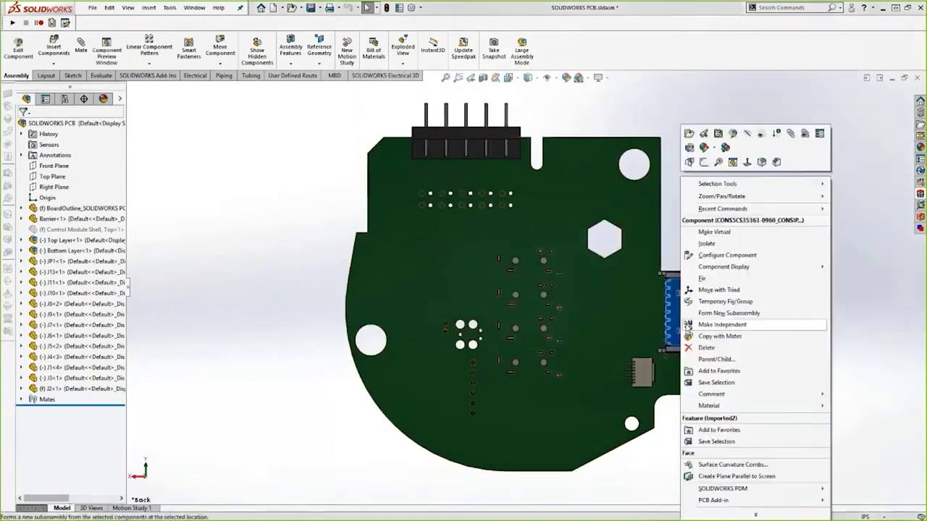
pyautogui.click(711, 279)
pyautogui.click(640, 372)
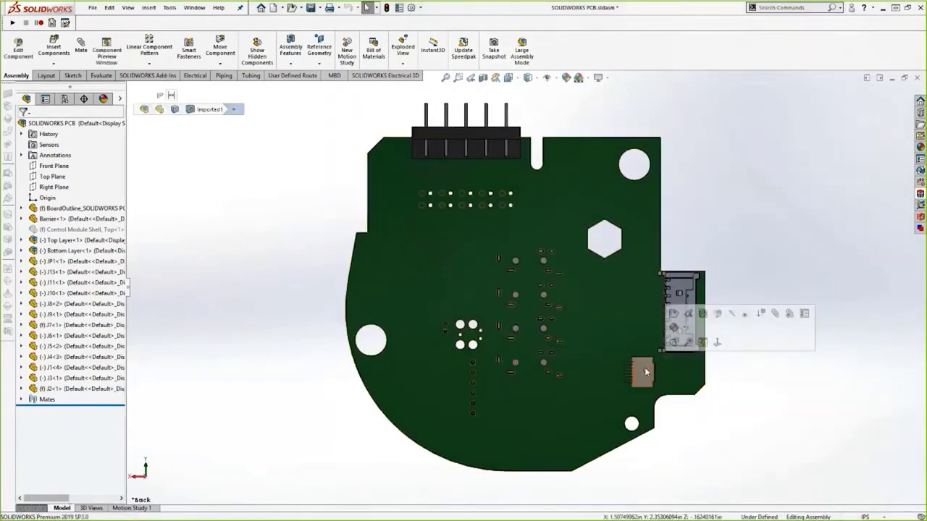
pyautogui.rightClick(645, 371)
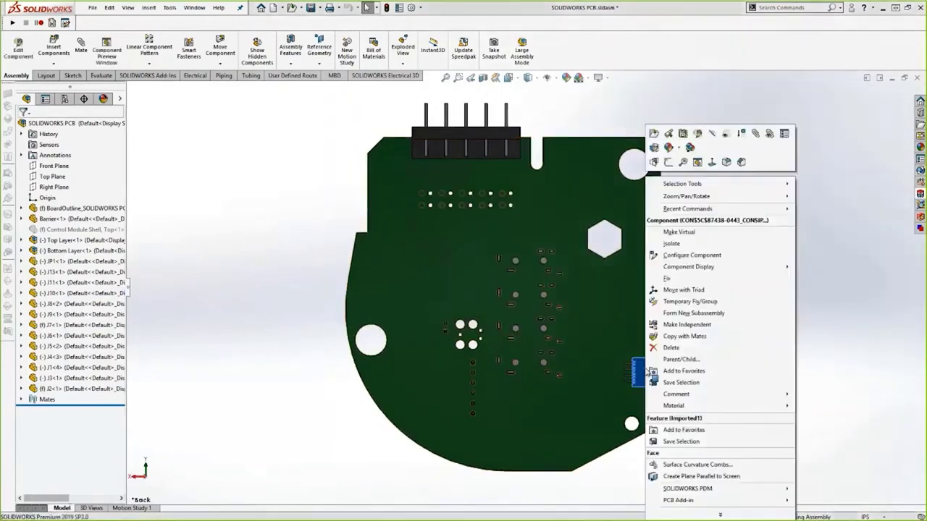
pyautogui.click(666, 278)
# - Push the board changes to the PCB side with the comment "3 critical components fixed. Place remaining comps"
pyautogui.hotkey('ctrl', '1')
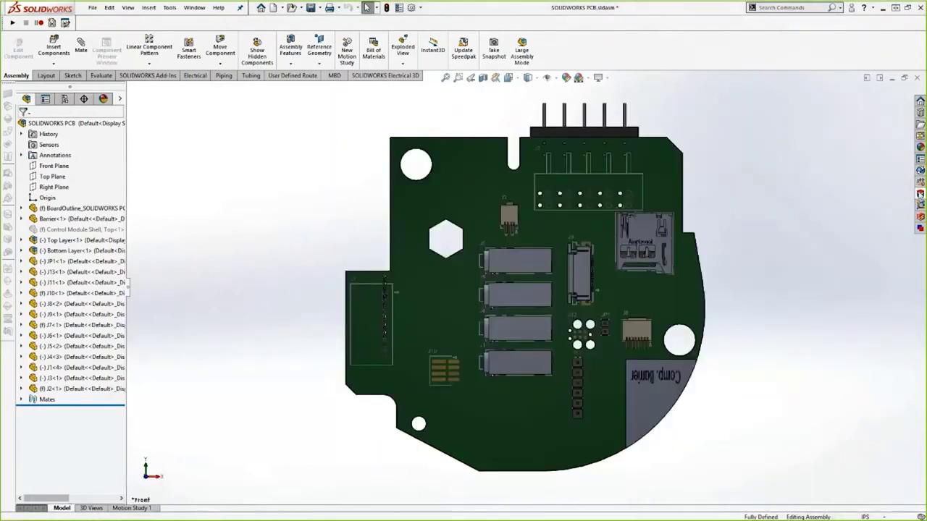
pyautogui.click(919, 194)
pyautogui.click(878, 92)
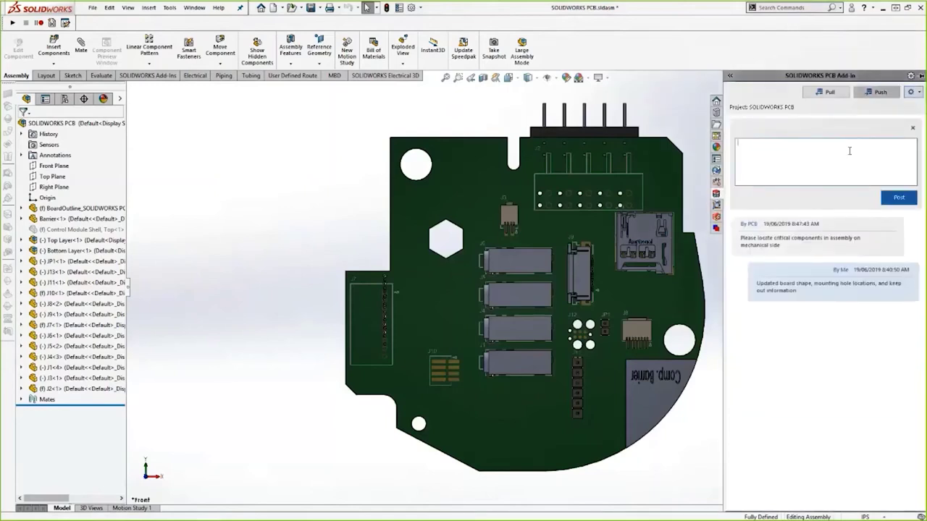
pyautogui.write('3 critical components fixed in s')
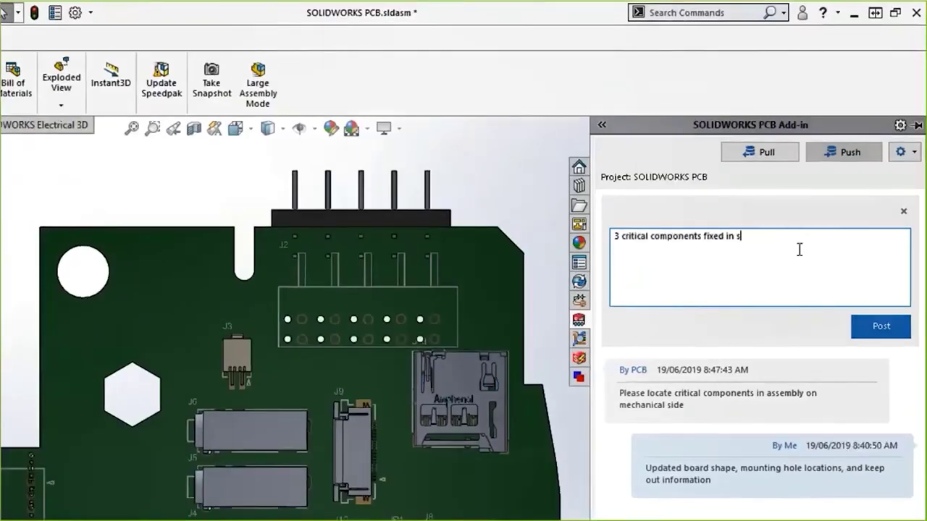
pyautogui.press('BackSpace')
pyautogui.press('BackSpace')
pyautogui.press('BackSpace')
pyautogui.press('BackSpace')
pyautogui.write('. Place remaining comps')
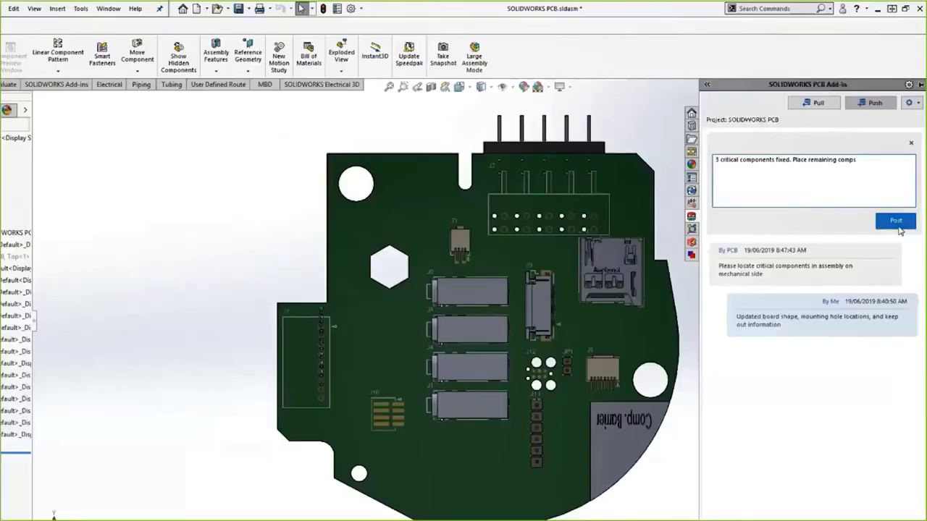
pyautogui.click(881, 320)
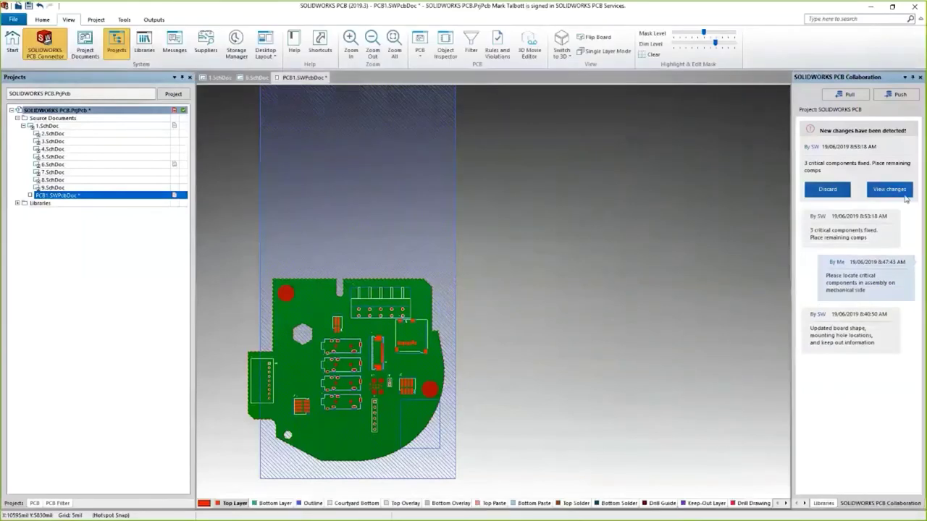
# - In SOLIDWORKS PCB, review the incoming mechanical changes and accept all of them into the board
pyautogui.click(889, 189)
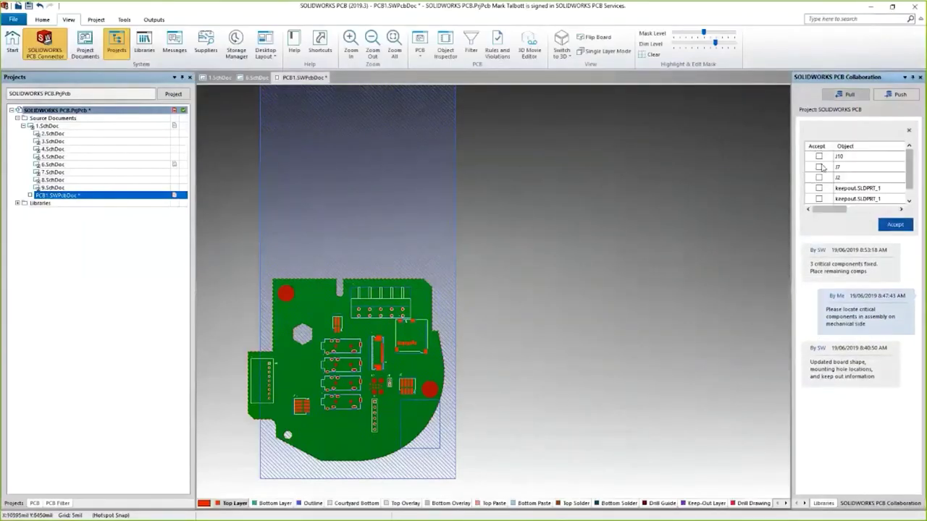
pyautogui.click(819, 157)
pyautogui.click(842, 157)
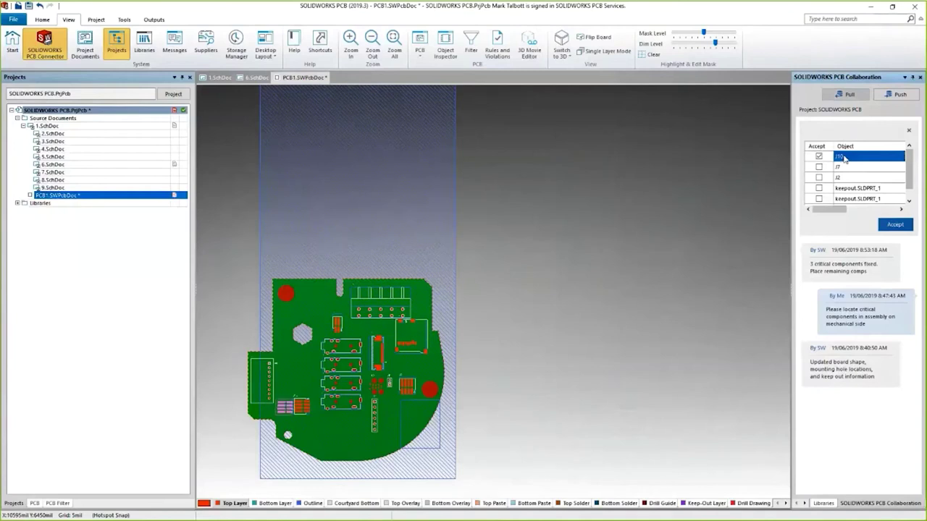
pyautogui.rightClick(821, 158)
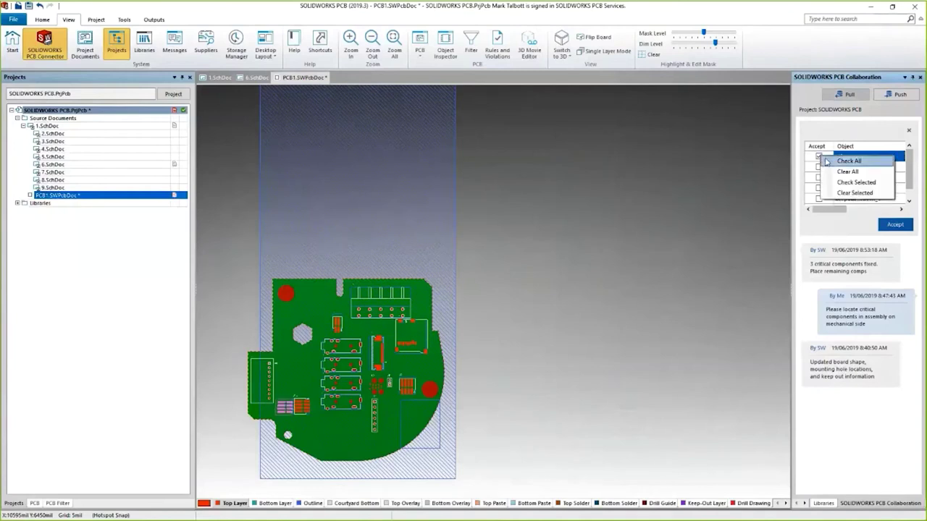
pyautogui.click(847, 161)
pyautogui.click(893, 225)
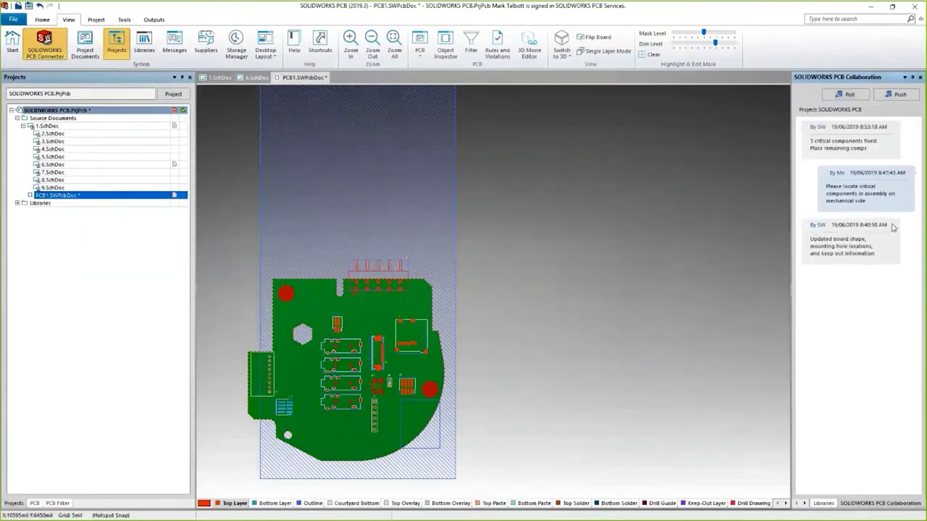
# - Unlock the Control Module Shell 3D body and move it off the board to the empty area beside it
pyautogui.moveTo(457, 279); pyautogui.dragTo(562, 254)
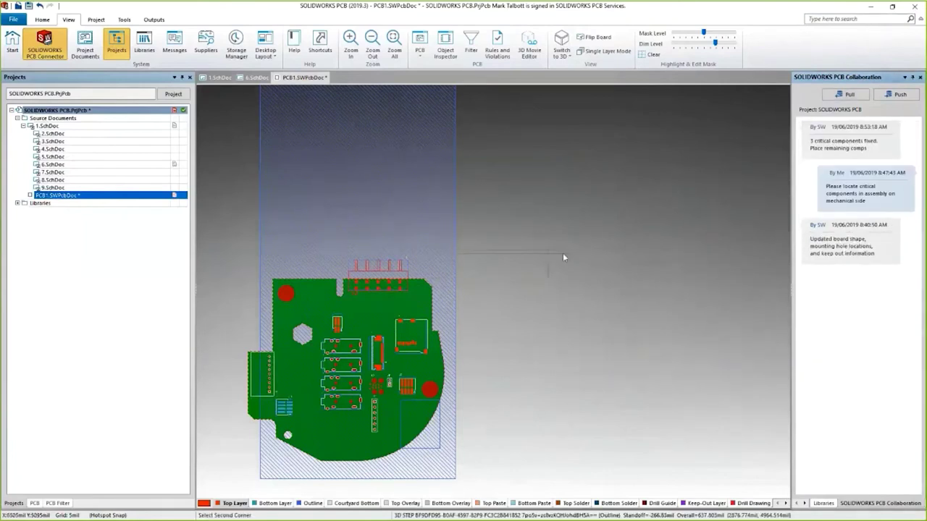
pyautogui.rightClick(410, 251)
pyautogui.click(450, 490)
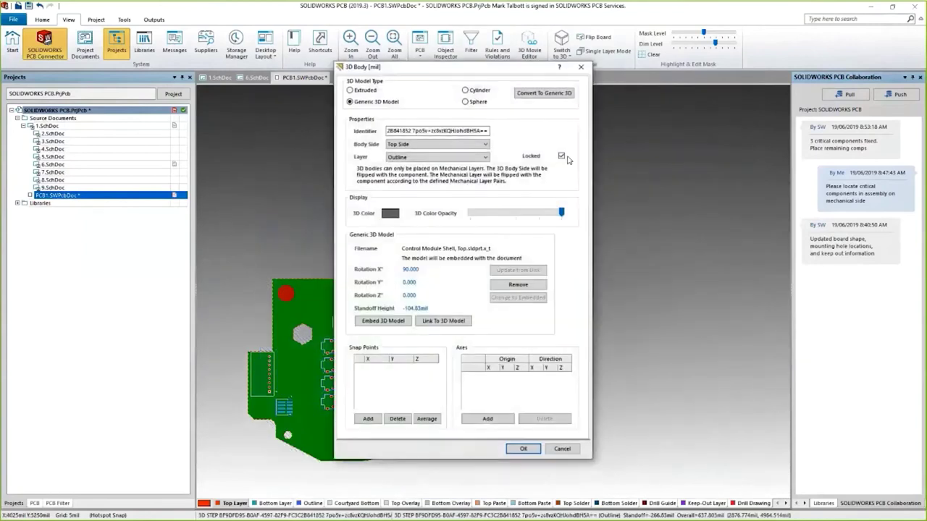
pyautogui.click(561, 155)
pyautogui.click(525, 449)
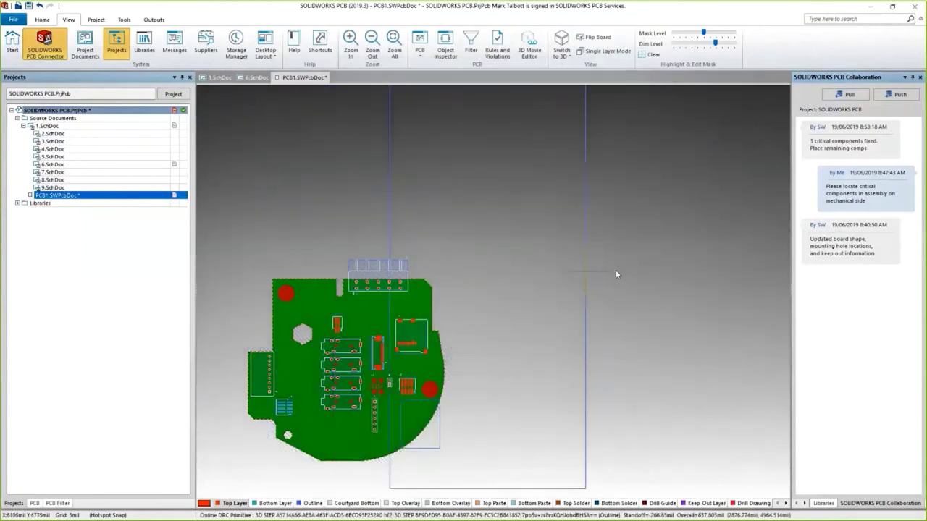
pyautogui.click(680, 270)
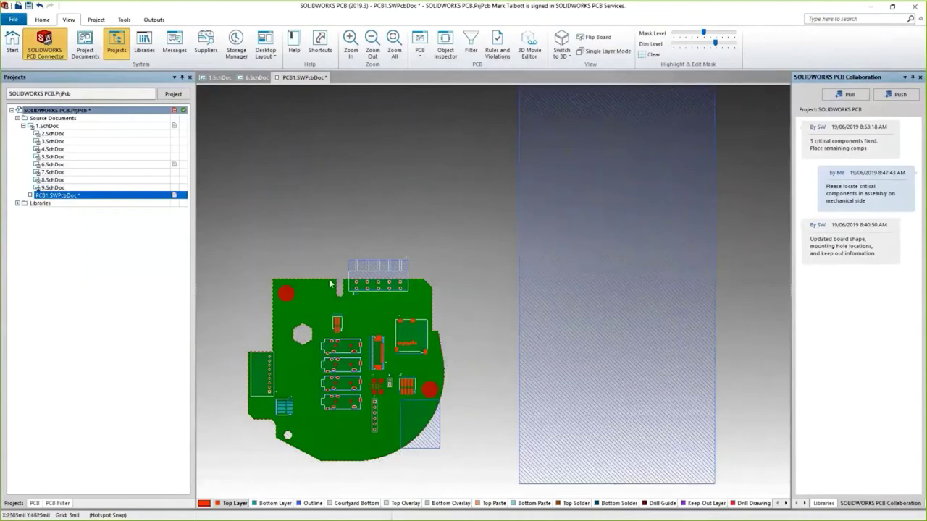
# - Examine the updated connector placement on the board in 3D and return to the 2D layout
pyautogui.press('3')
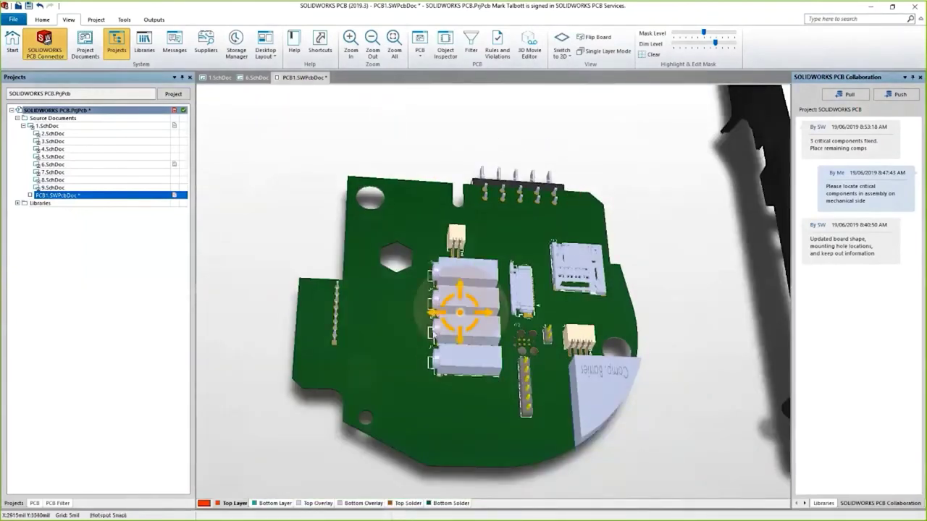
pyautogui.keyDown('shift'); pyautogui.moveTo(460, 312); pyautogui.dragTo(488, 364, button='right'); pyautogui.keyUp('shift')
pyautogui.press('0')
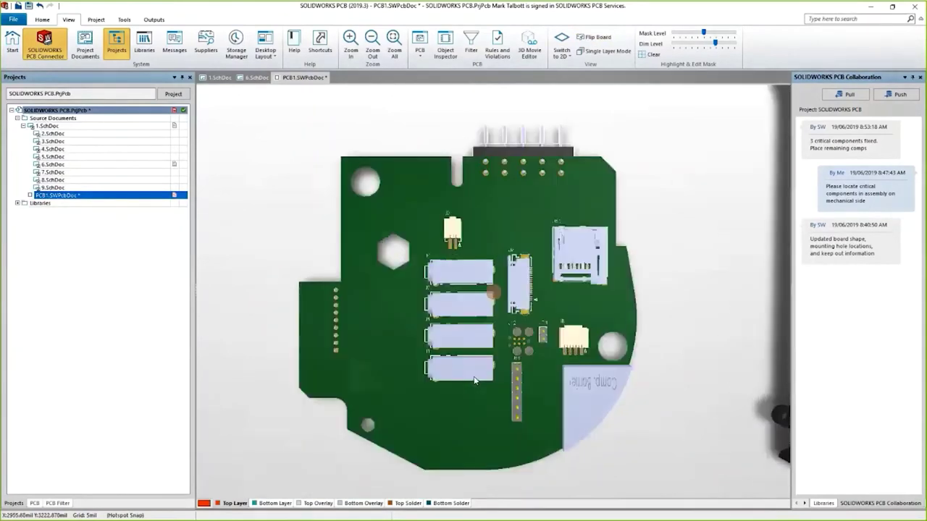
pyautogui.press('2')
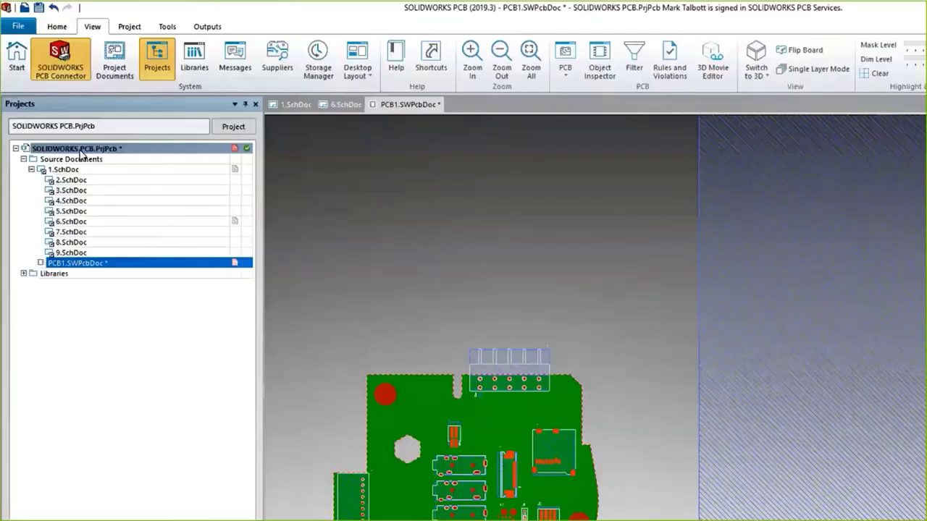
# - Commit the PCB project to version control with the comment "Critical Components added"
pyautogui.rightClick(69, 196)
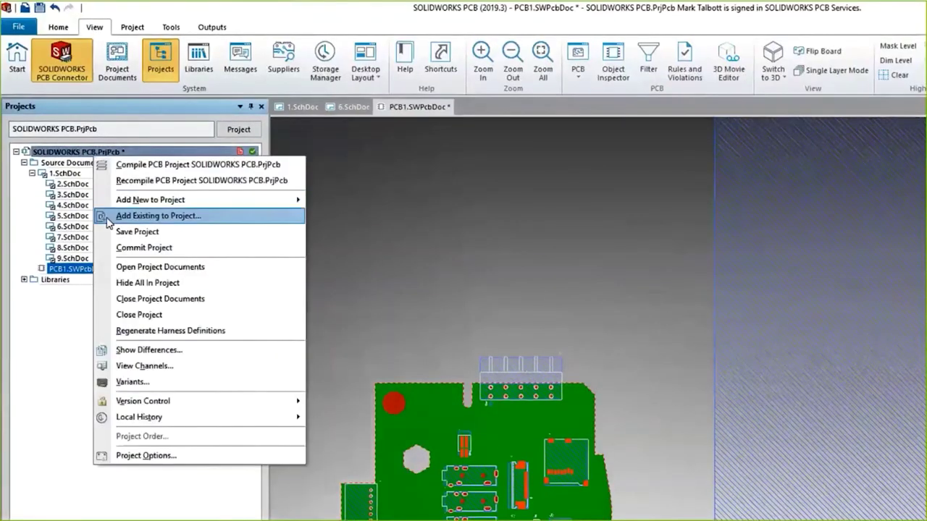
pyautogui.click(124, 250)
pyautogui.click(594, 389)
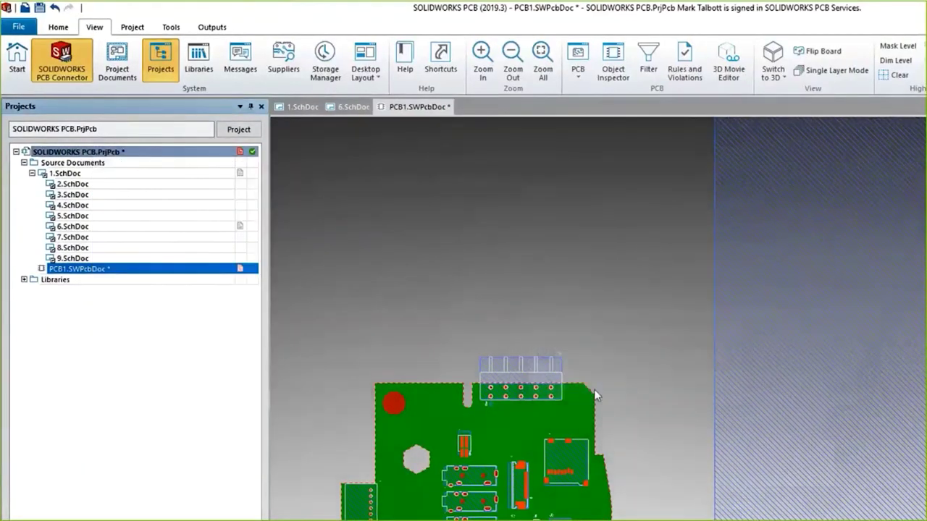
pyautogui.write('Cr')
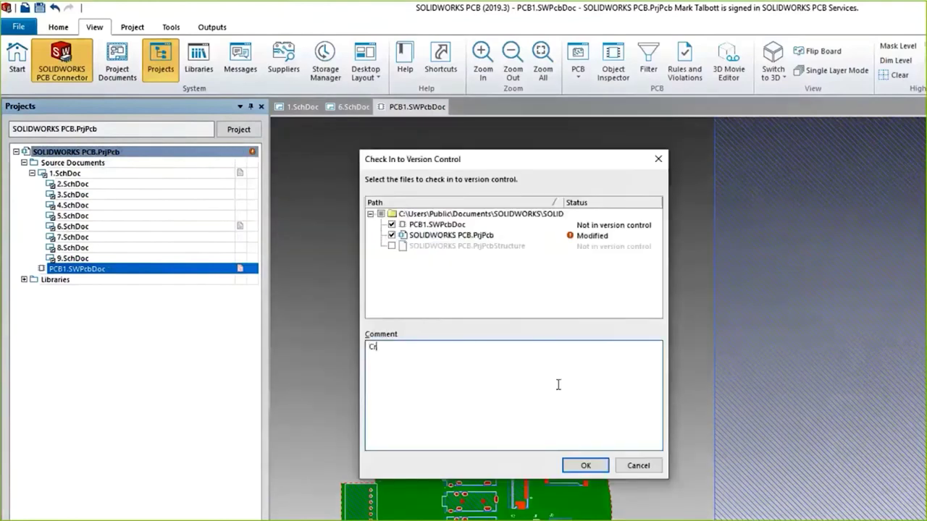
pyautogui.write('itical Components added')
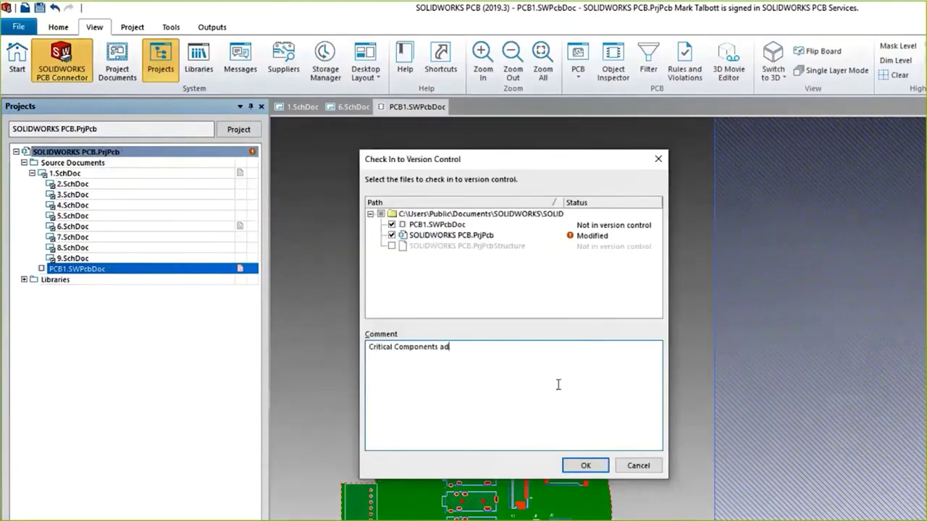
pyautogui.click(583, 466)
# - Open the bill of materials from the project's output generation
pyautogui.click(171, 27)
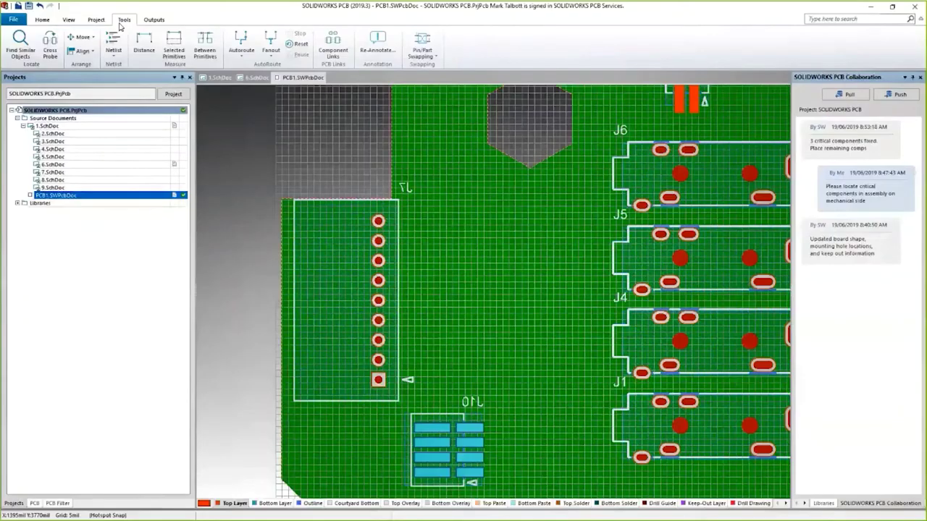
pyautogui.click(96, 20)
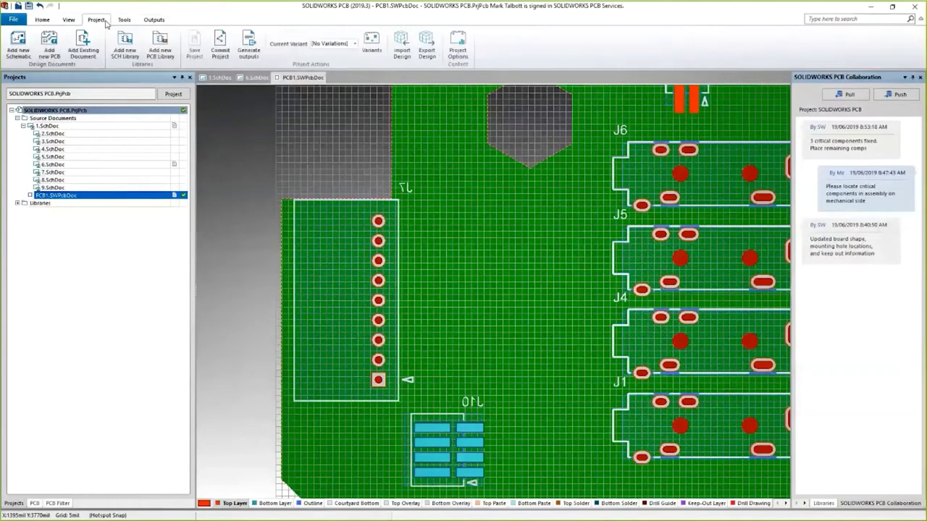
pyautogui.click(250, 45)
pyautogui.click(447, 181)
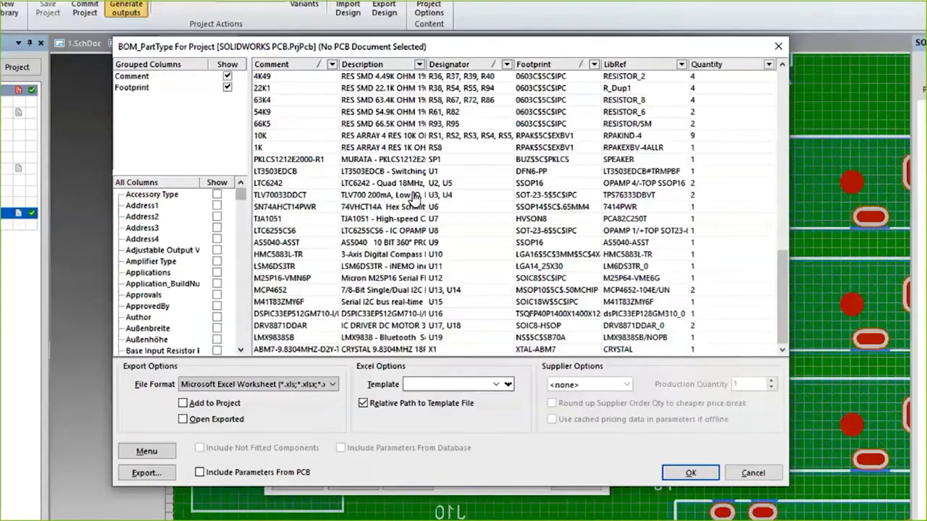
# - Add the Current Rating column to the bill of materials and place it after Quantity
pyautogui.moveTo(241, 193); pyautogui.dragTo(244, 237)
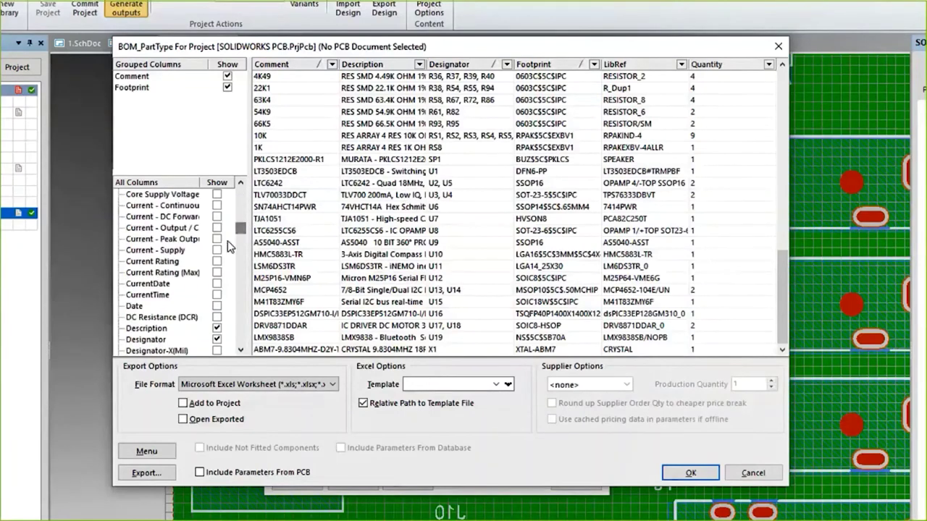
pyautogui.click(216, 261)
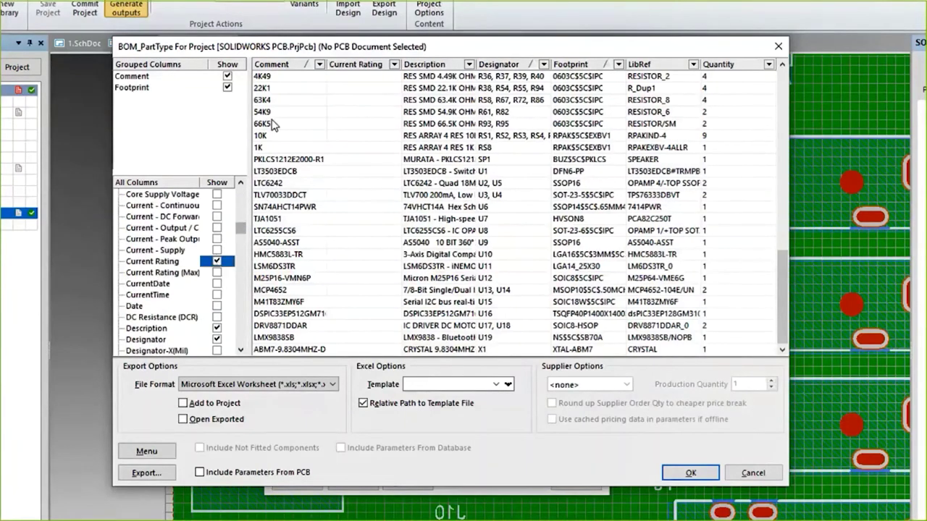
pyautogui.click(354, 64)
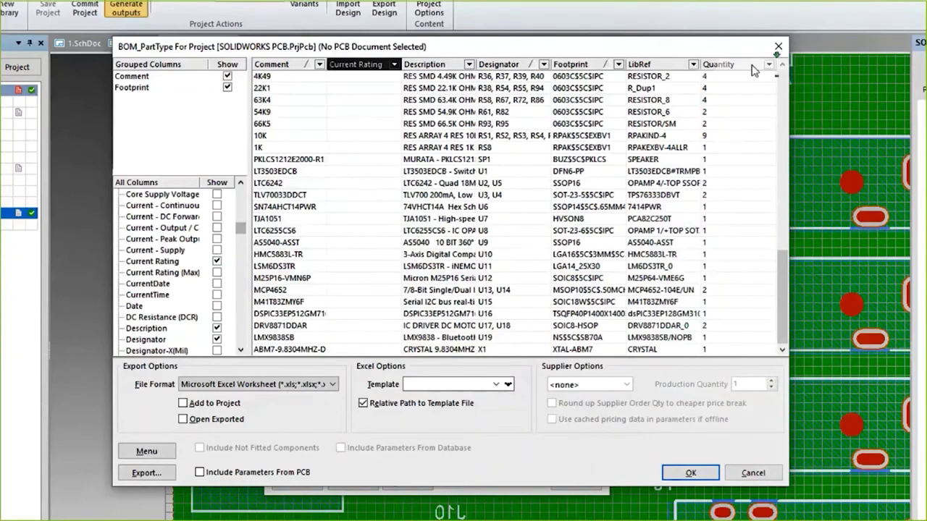
pyautogui.moveTo(753, 70); pyautogui.dragTo(754, 71)
# - Add Solution 1's Supplier Part Number and Supplier Currency columns to the bill of materials and accept the configuration
pyautogui.moveTo(242, 229); pyautogui.dragTo(242, 351)
pyautogui.click(118, 328)
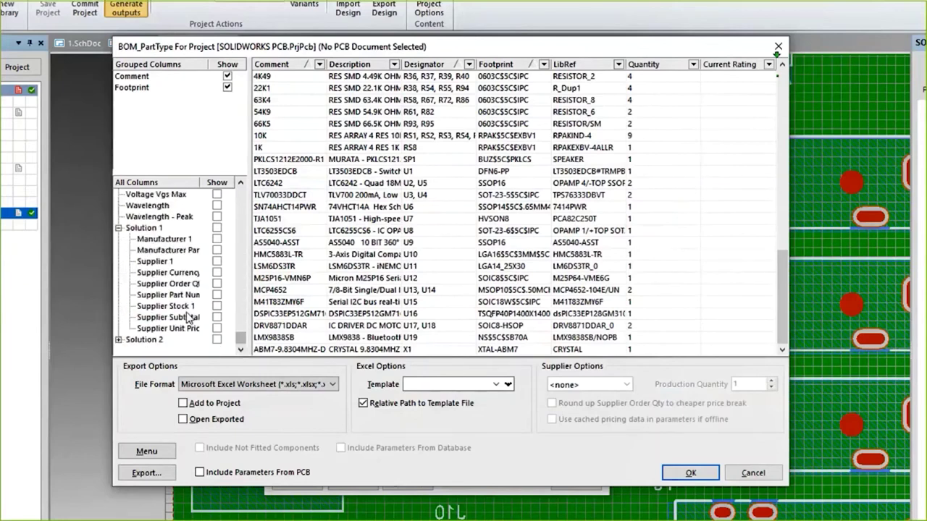
pyautogui.click(216, 295)
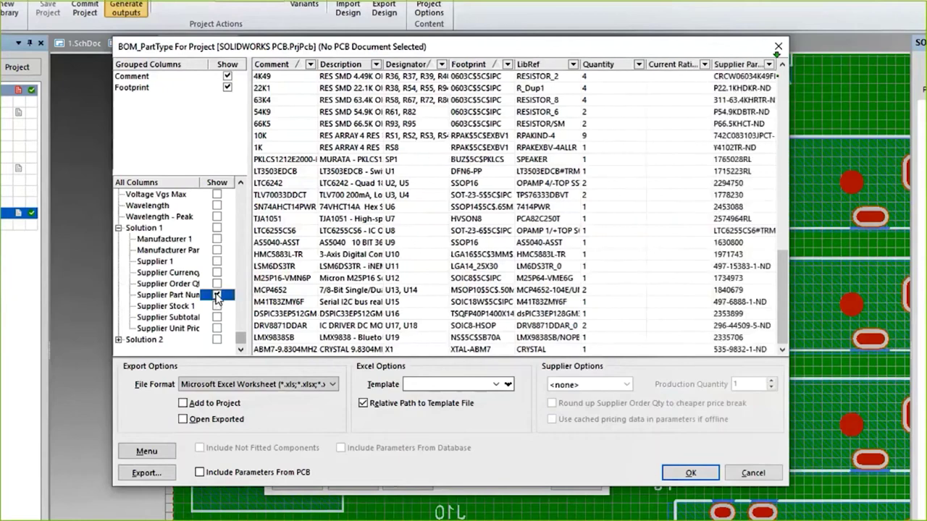
pyautogui.click(217, 272)
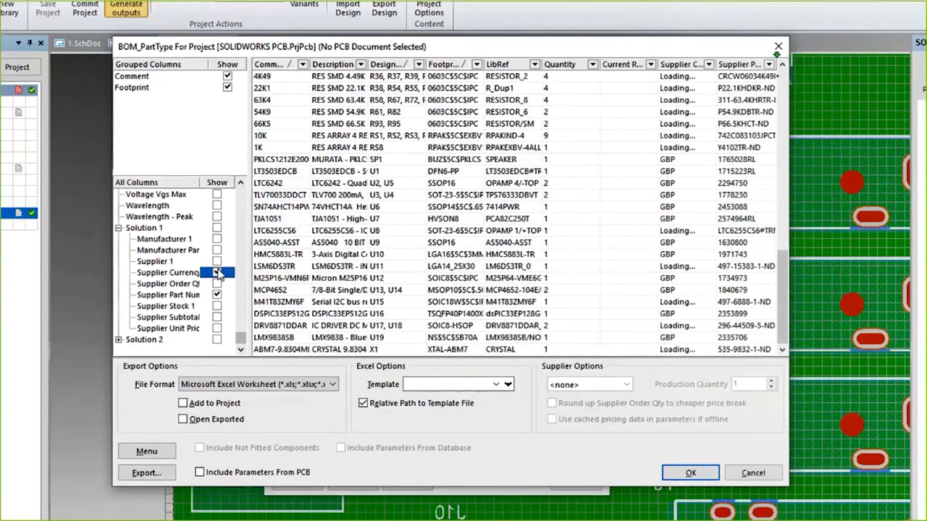
pyautogui.click(700, 473)
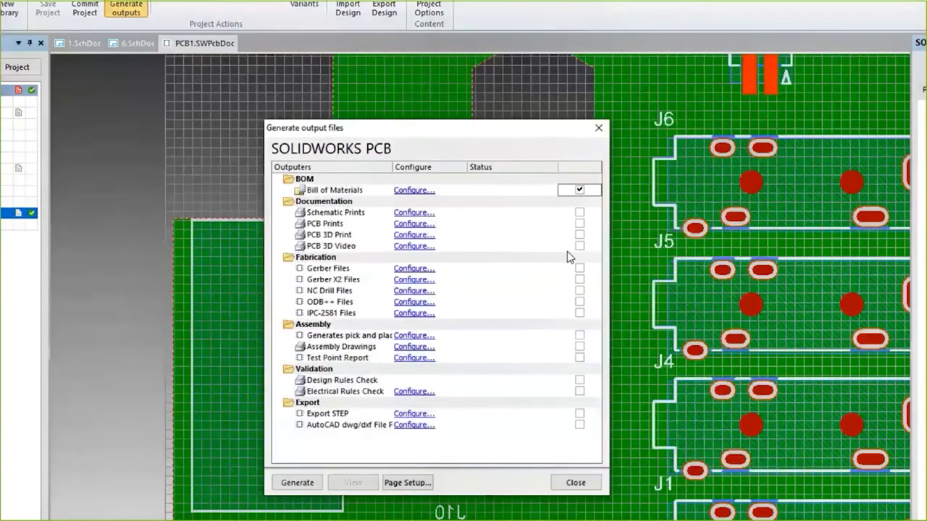
# - Include Gerber Files and NC Drill Files in the fabrication outputs and choose the layers to plot in the Gerber setup
pyautogui.click(579, 268)
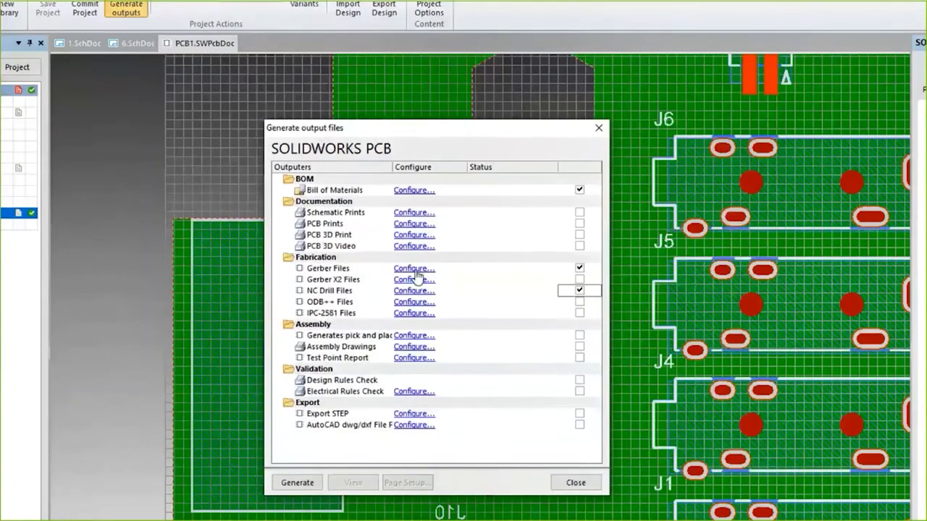
pyautogui.click(414, 270)
pyautogui.click(294, 127)
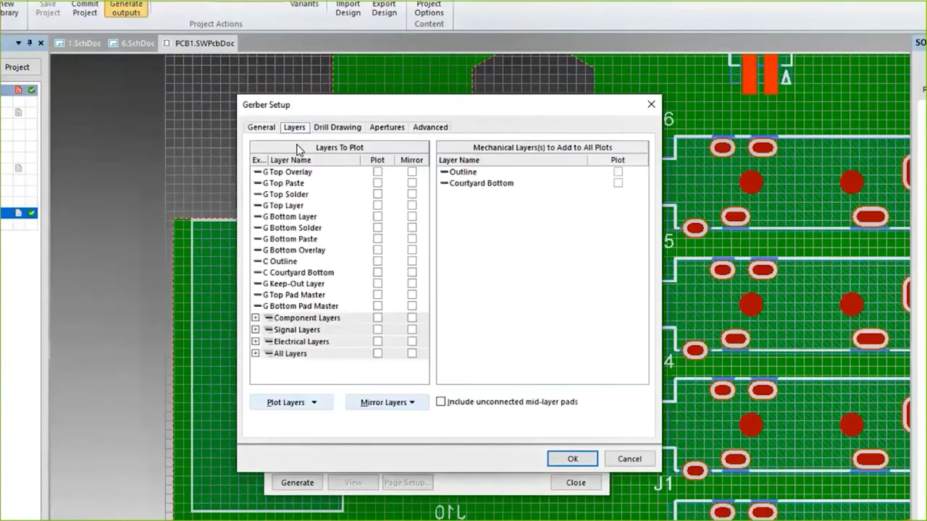
pyautogui.click(290, 403)
pyautogui.click(303, 422)
pyautogui.click(572, 459)
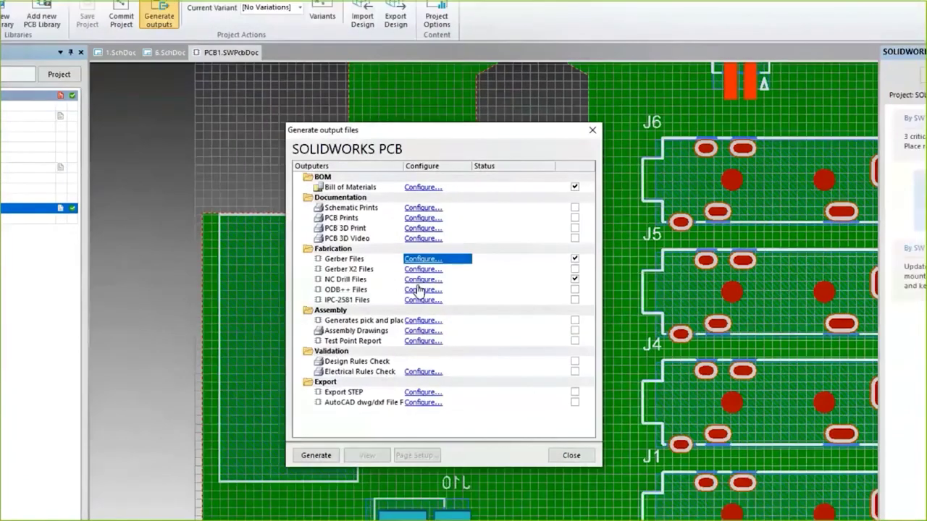
# - Configure the NC drill output to generate board edge rout paths
pyautogui.click(423, 280)
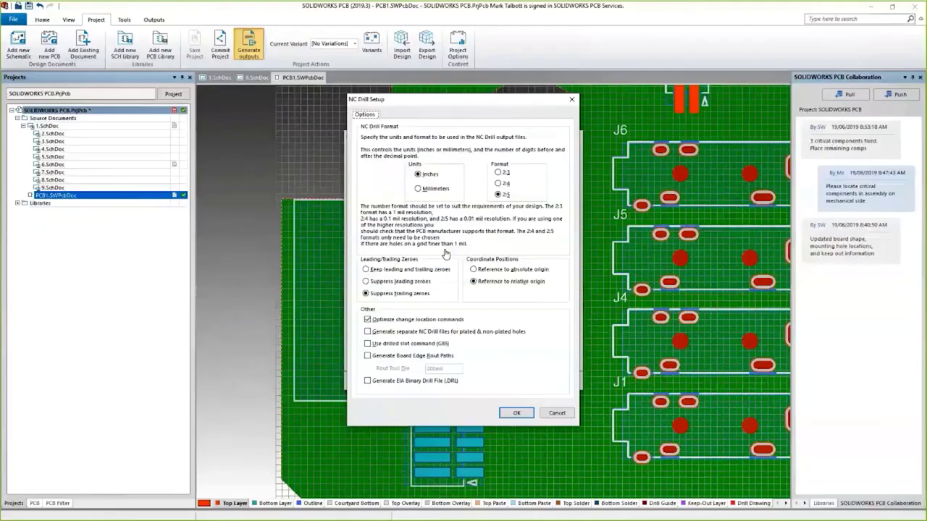
pyautogui.click(367, 355)
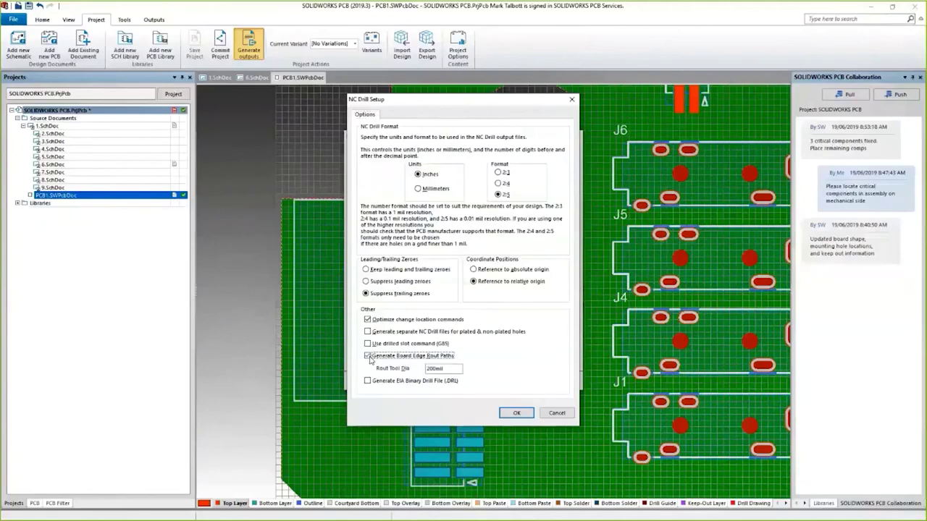
pyautogui.click(516, 412)
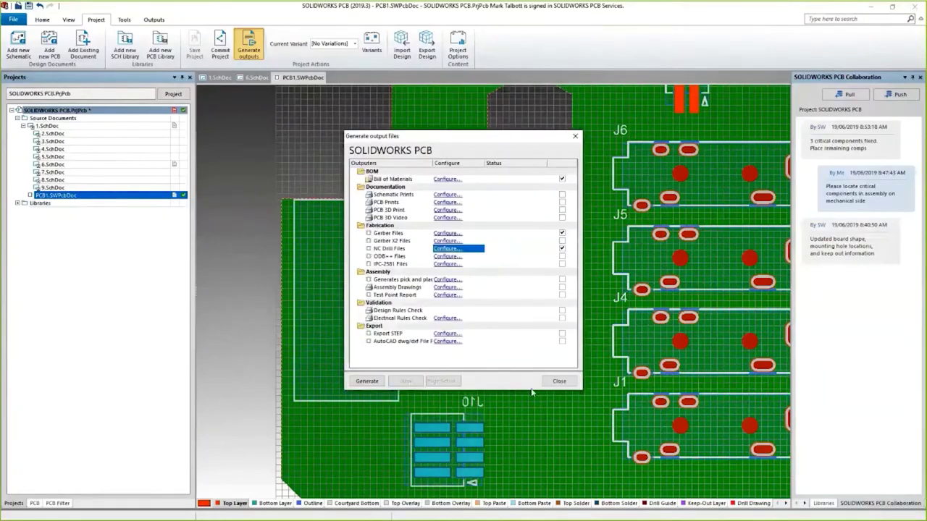
# - Generate the selected outputs, saving the job configuration as SOLIDWORKS PCB.OutJob, and close the output generation
pyautogui.click(367, 382)
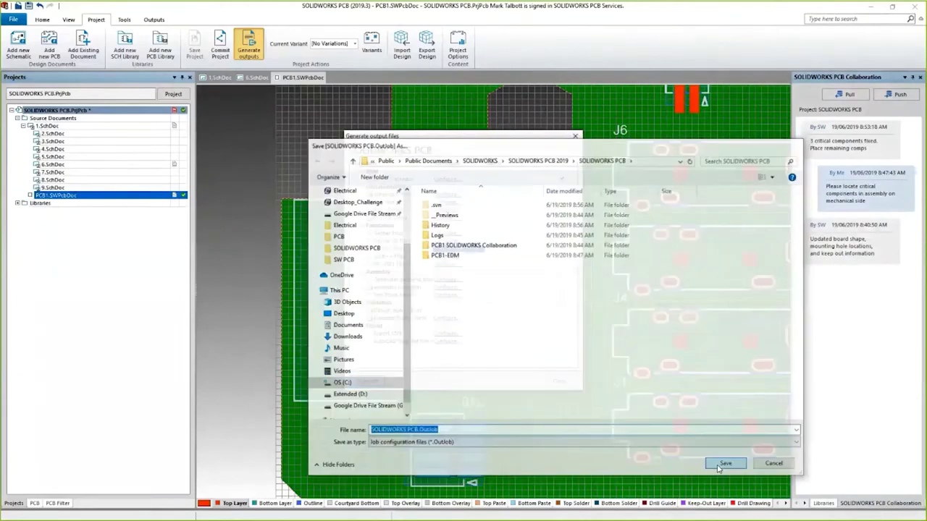
pyautogui.click(719, 467)
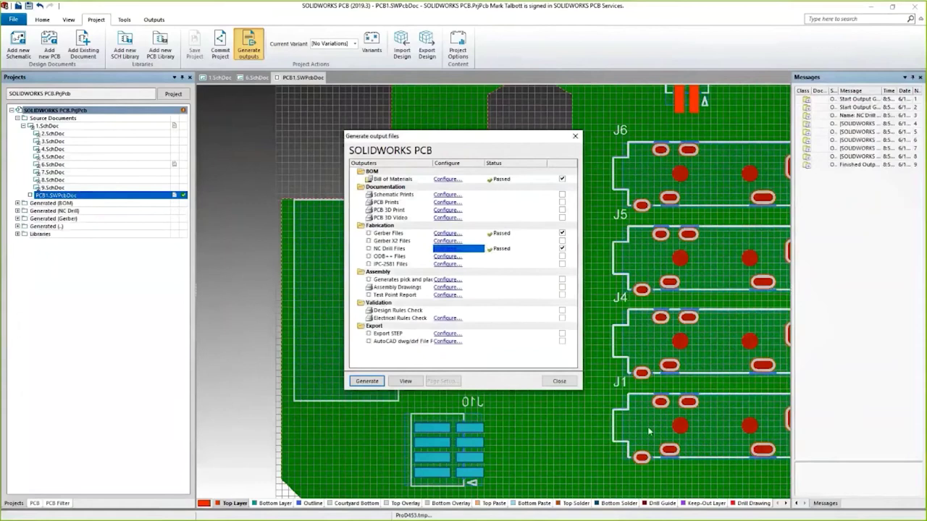
pyautogui.click(571, 384)
pyautogui.click(18, 202)
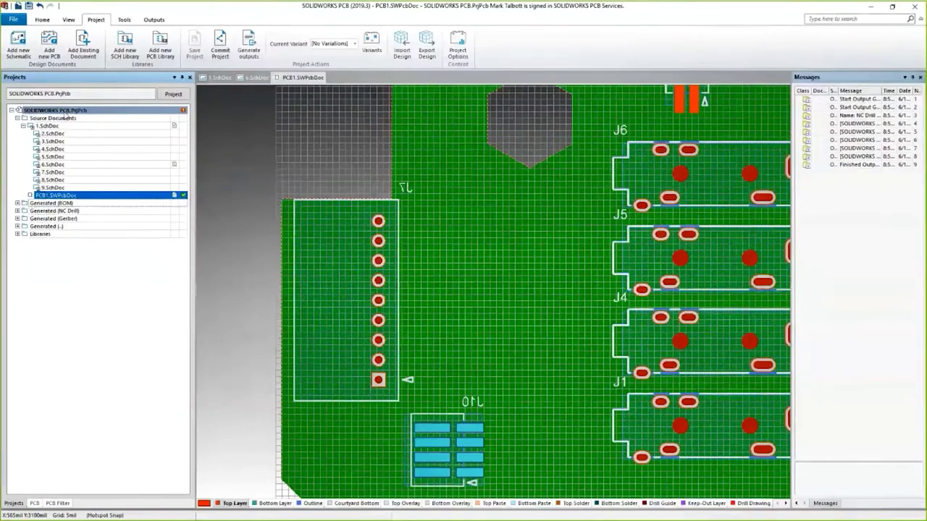
# - Add the existing board document SW-032216_final_rev1_Final.SWPCBDoc to the project and open it with the whole board in view
pyautogui.rightClick(76, 111)
pyautogui.click(123, 152)
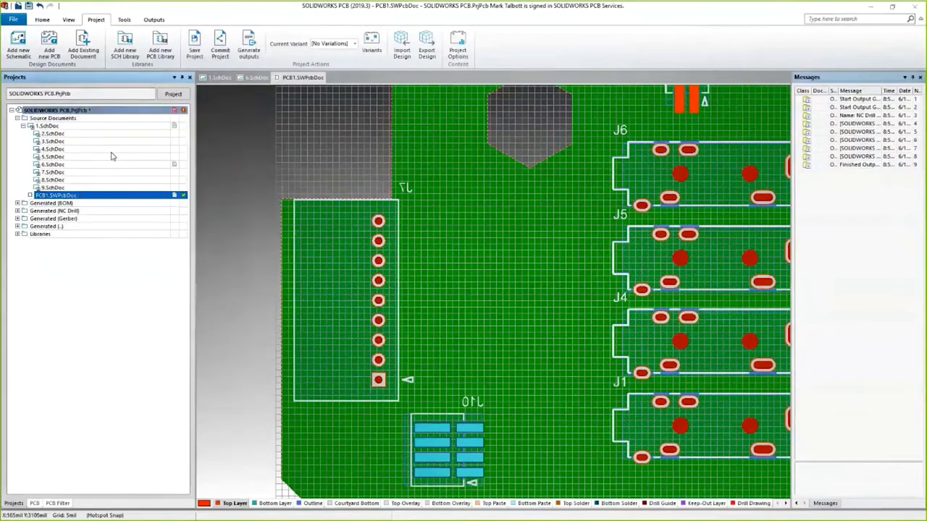
pyautogui.click(481, 357)
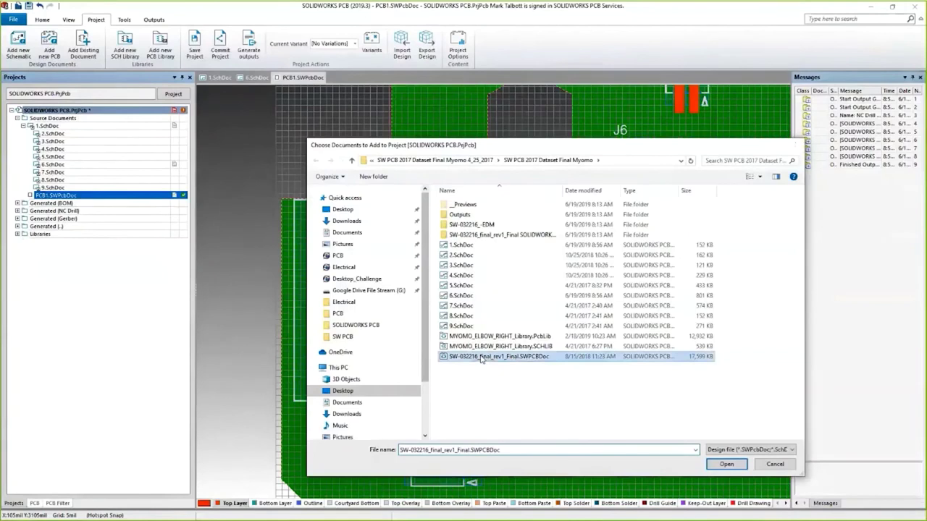
pyautogui.doubleClick(481, 356)
pyautogui.doubleClick(89, 203)
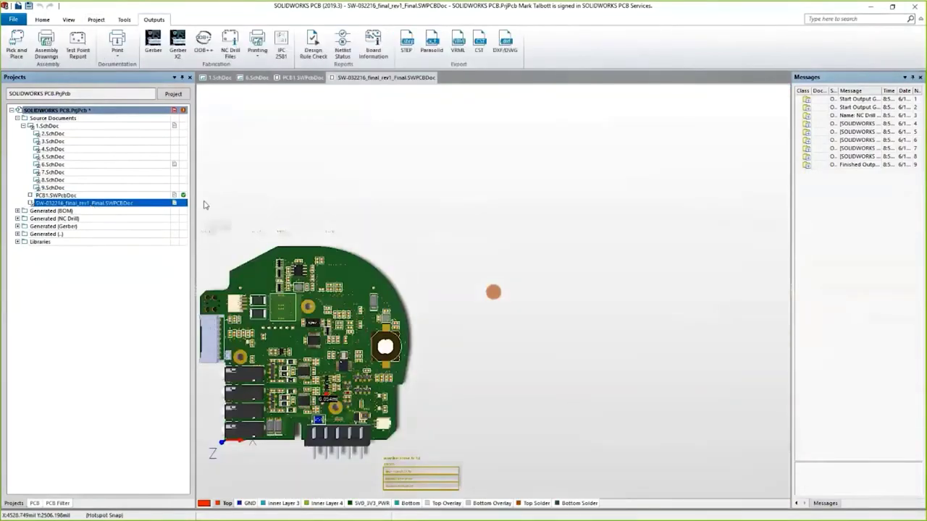
pyautogui.press('v')
pyautogui.press('f')
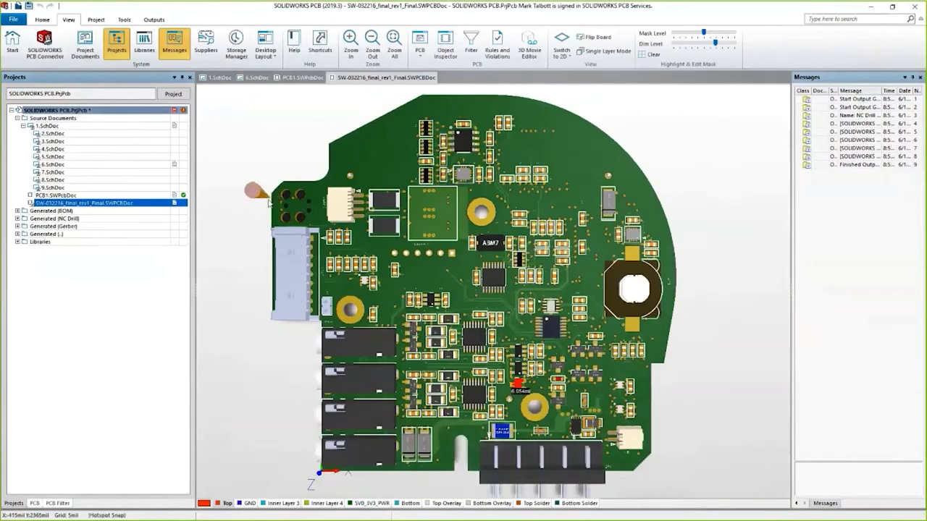
# - Push the routed board to the mechanical side with the comment "Finished routed board", agreeing to update the duplicate hole identifiers
pyautogui.click(44, 43)
pyautogui.click(895, 94)
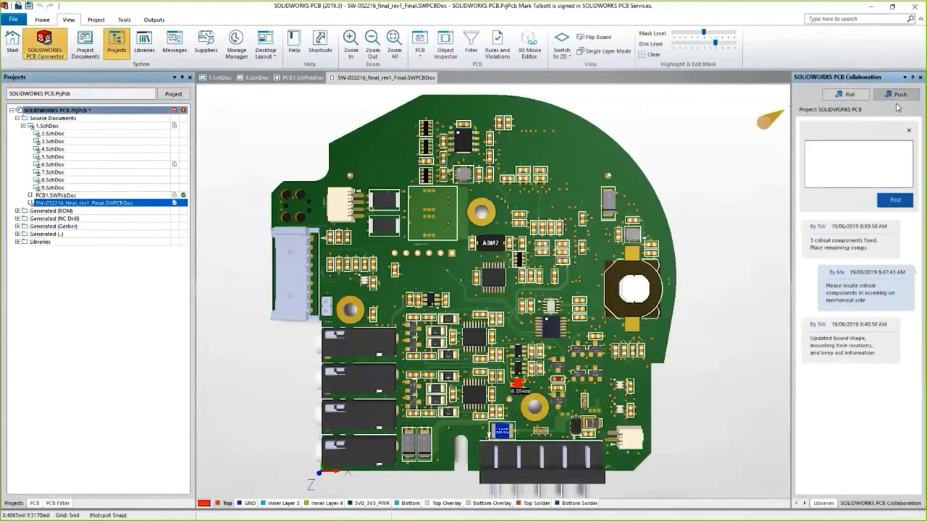
pyautogui.click(869, 159)
pyautogui.write('Finished routed board')
pyautogui.click(894, 200)
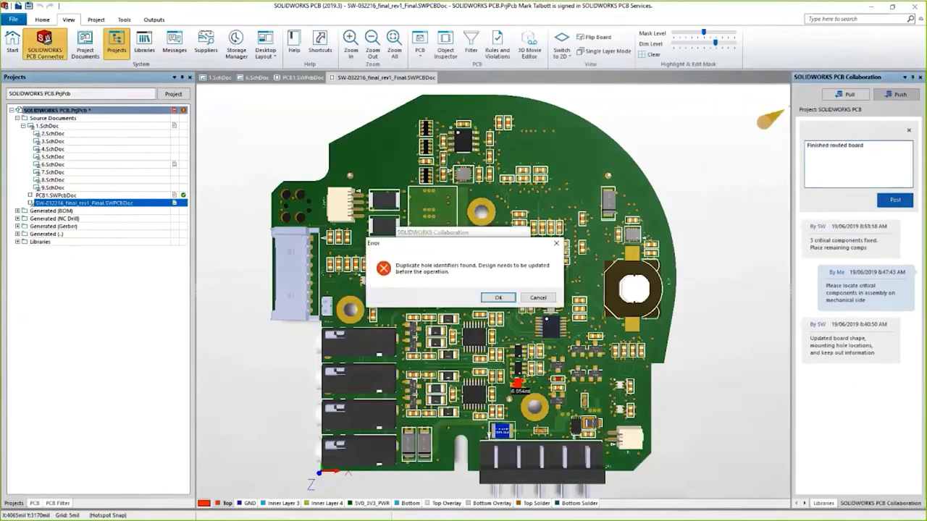
pyautogui.click(498, 296)
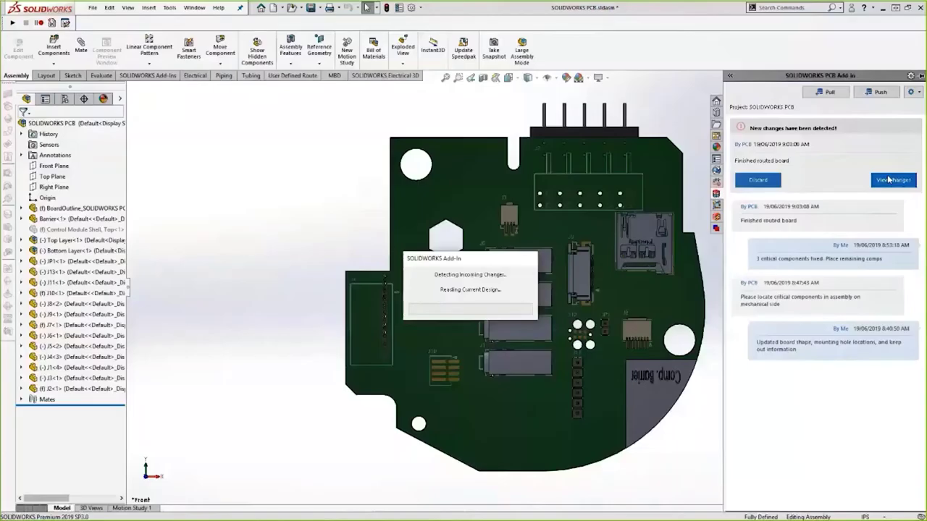
# - In SOLIDWORKS, select and accept the incoming board outline and component changes from the "Finished routed board" update
pyautogui.rightClick(752, 154)
pyautogui.click(778, 157)
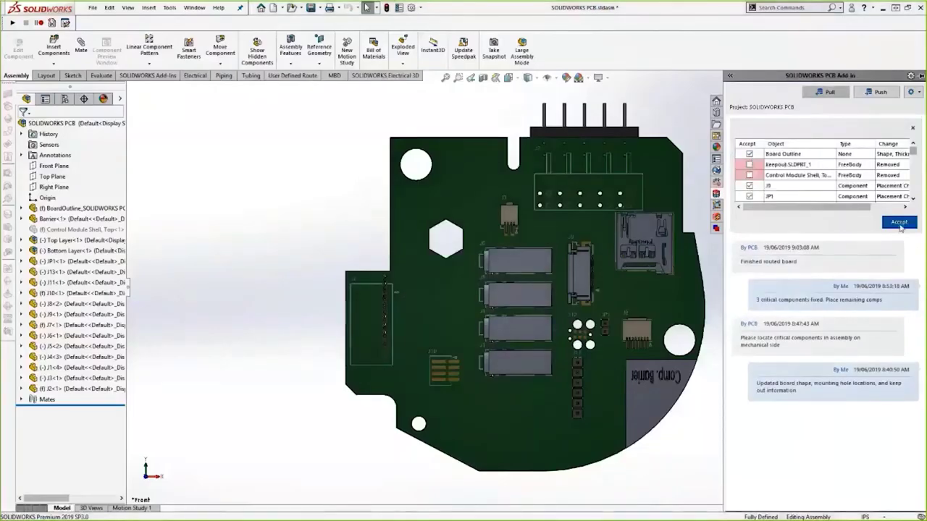
pyautogui.click(899, 221)
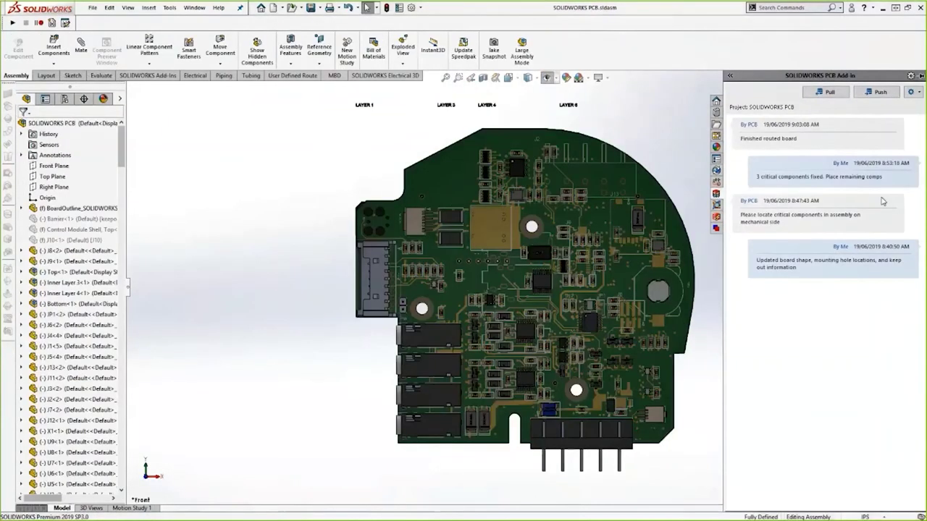
# - Switch to the Myomo Grasping Assembly and hide the control module's side cover to expose the whole PCB and its harness
pyautogui.click(695, 366)
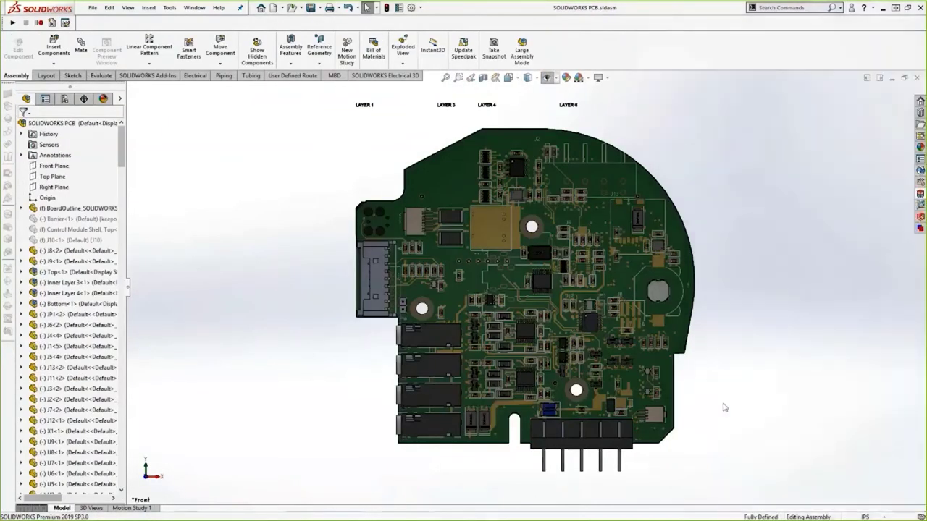
pyautogui.hotkey('ctrl', '2')
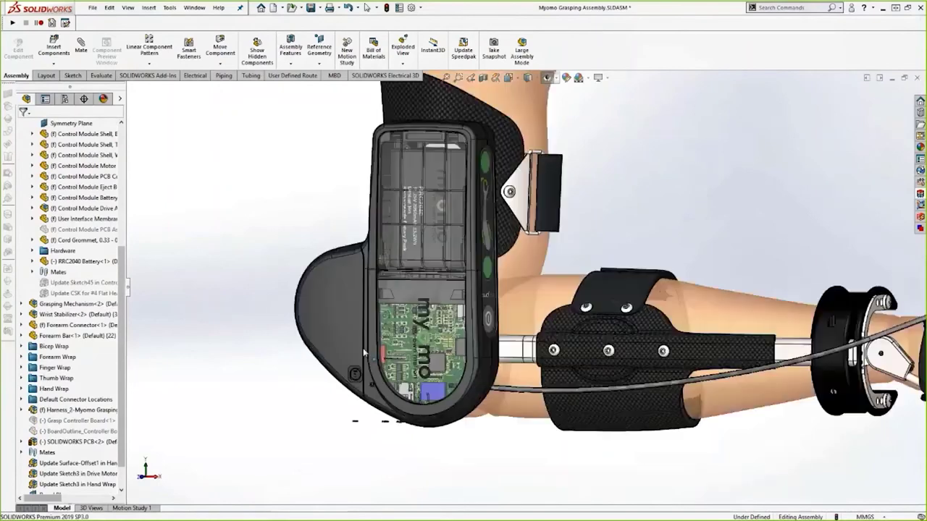
pyautogui.scroll(-5, 364, 352)
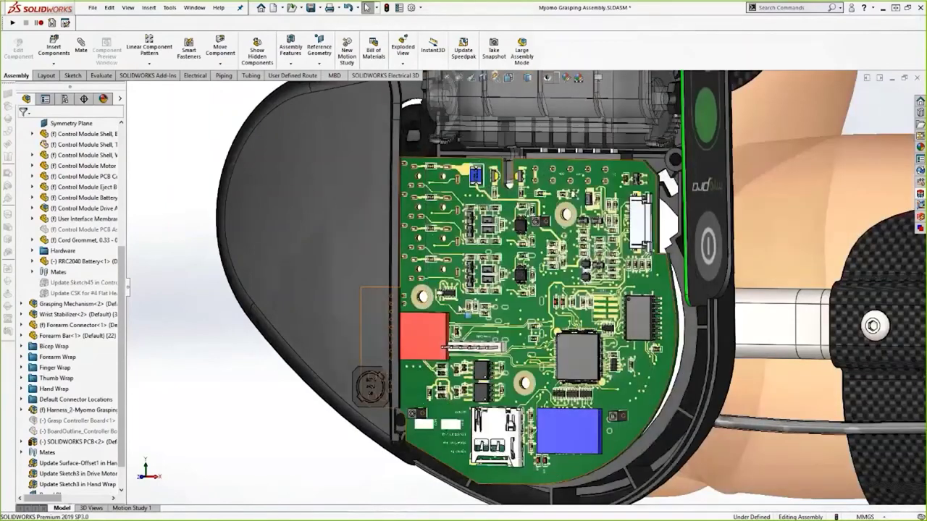
pyautogui.press('Tab')
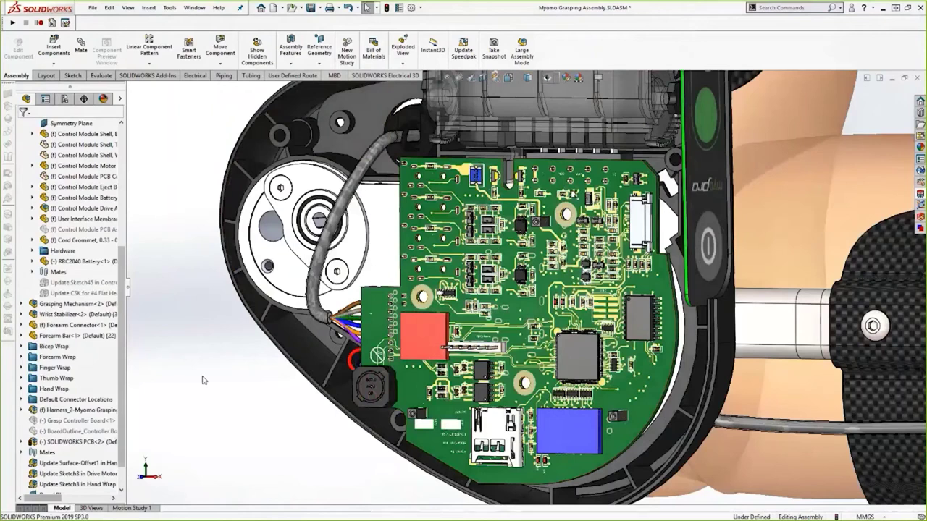
# - Rebuild and save the Myomo Grasping Assembly, and close it
pyautogui.hotkey('ctrl', 's')
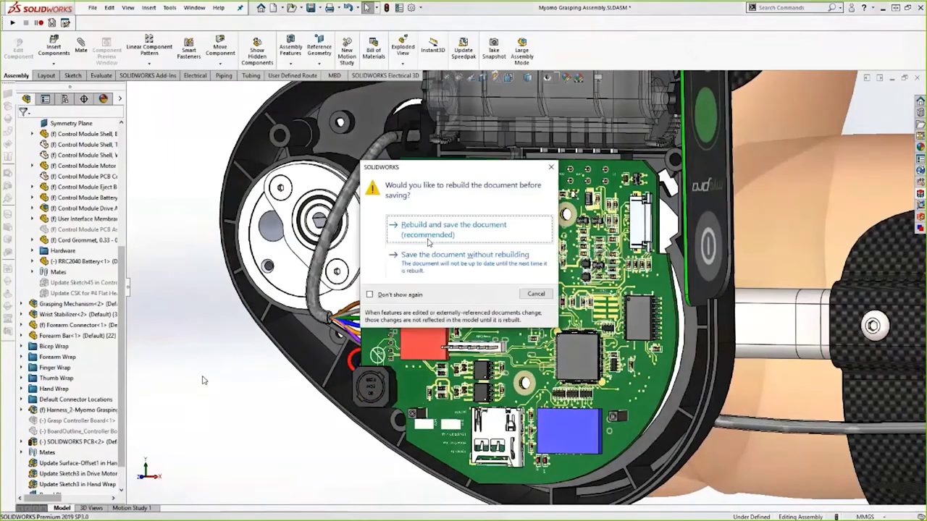
pyautogui.click(428, 230)
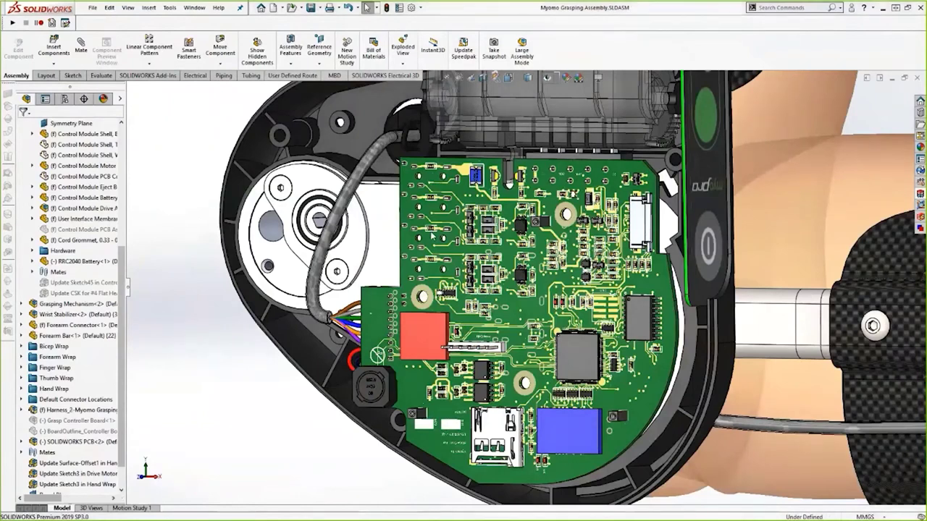
pyautogui.click(917, 77)
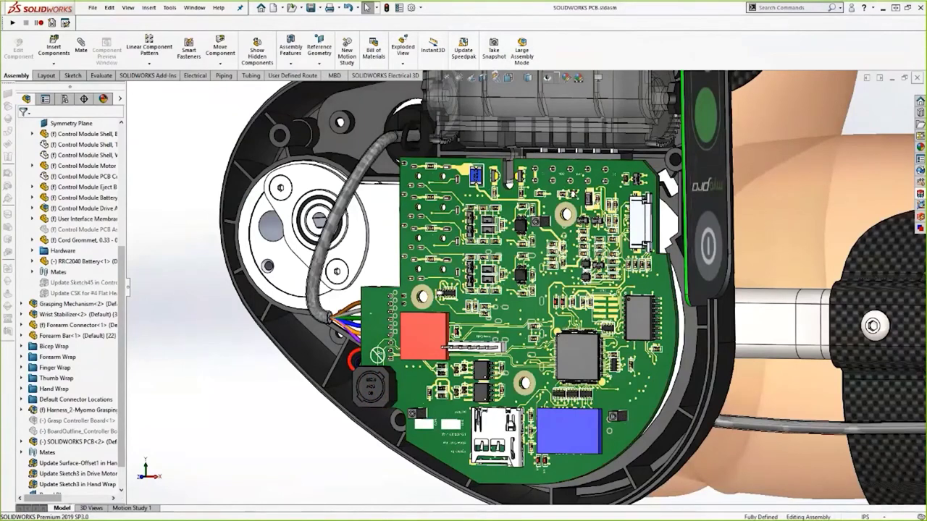